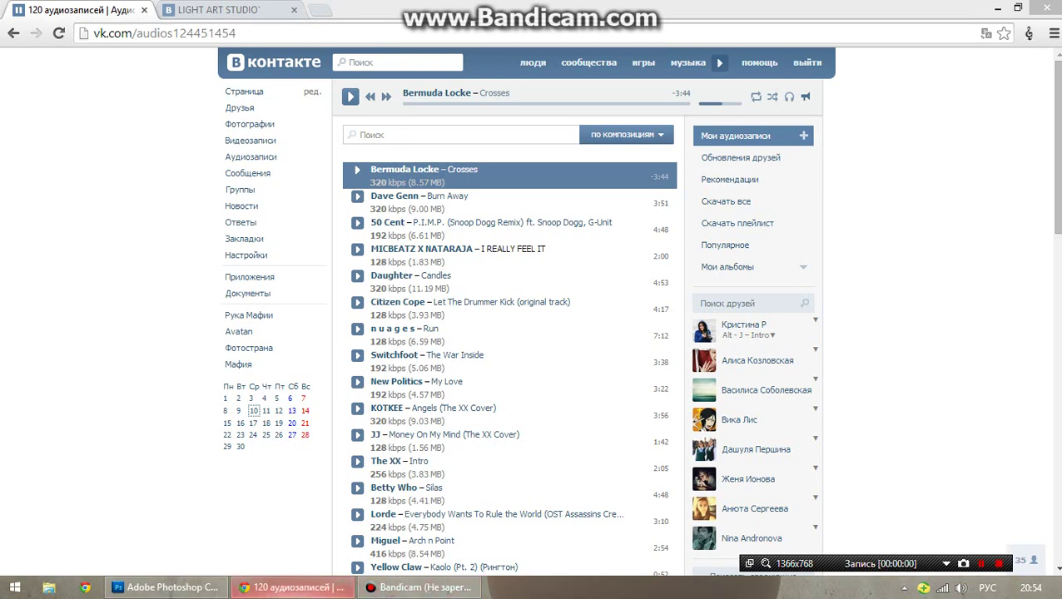
# Play the 'Bermuda Locke – Crosses' track in VKontakte and switch to Photoshop
pyautogui.press('XF86AudioPlay')
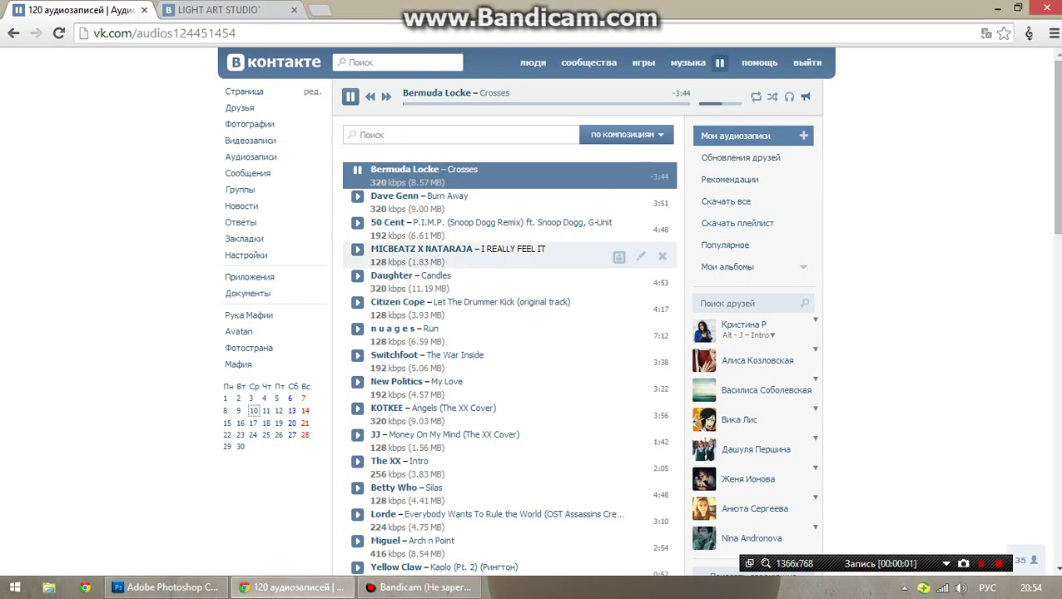
pyautogui.hotkey('alt', 'Tab')
# Create a blank white 600×600 px document and dock its window in the workspace
pyautogui.hotkey('alt', 'f')
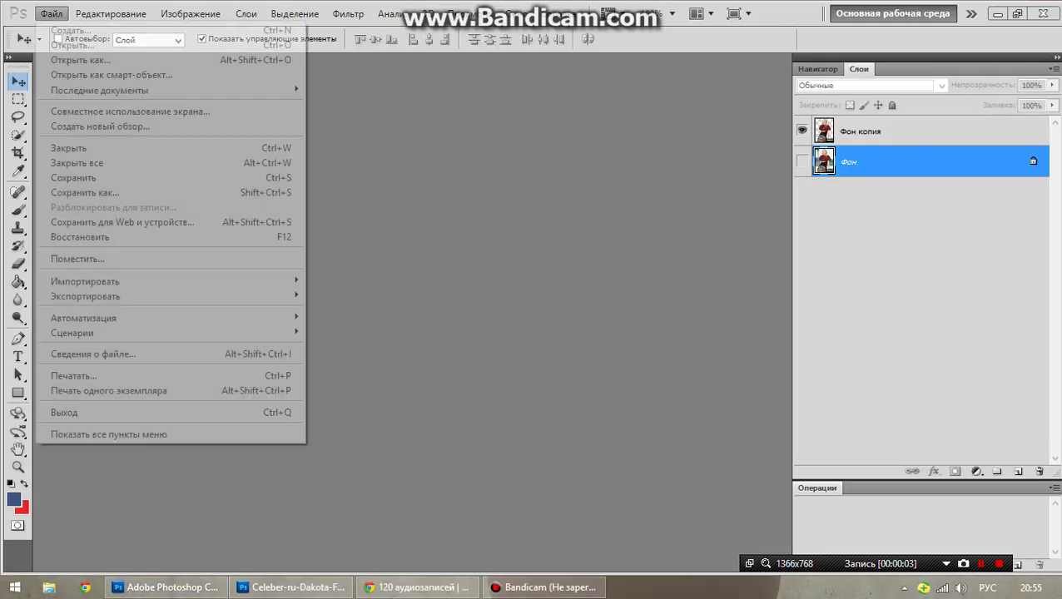
pyautogui.press('Return')
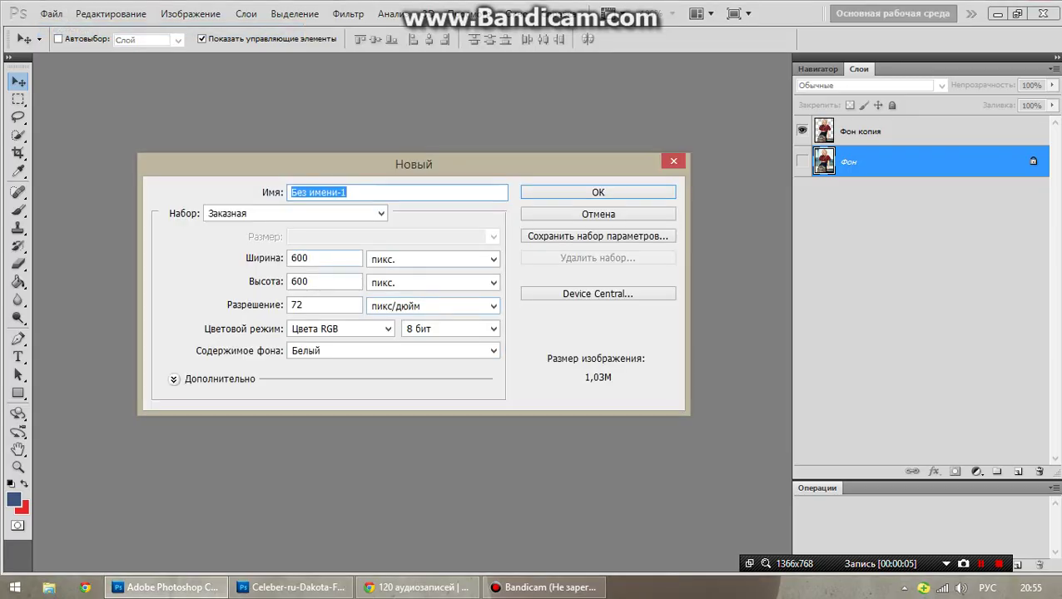
pyautogui.press('Tab')
pyautogui.press('Tab')
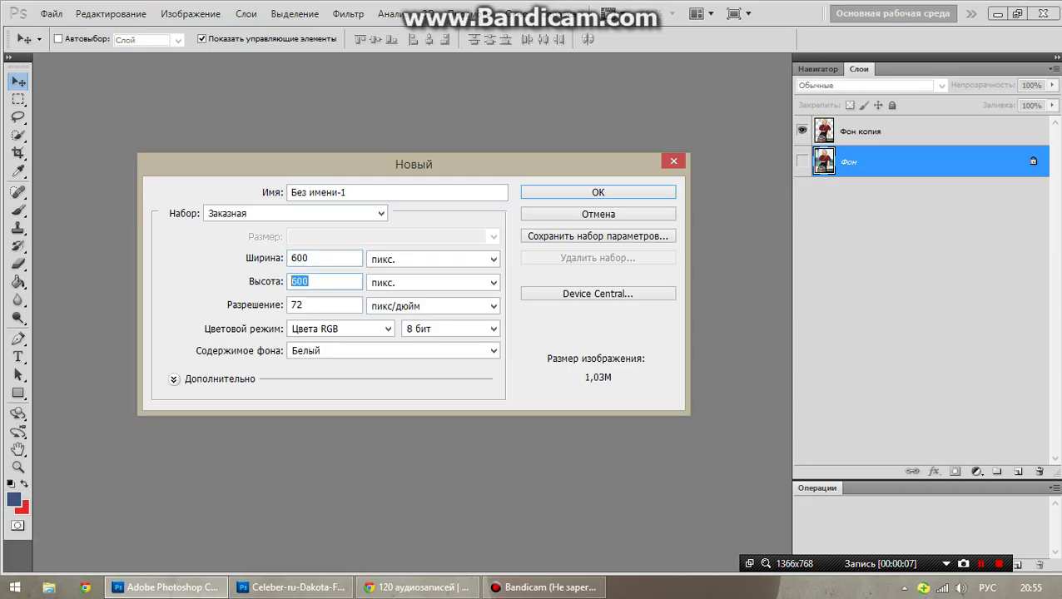
pyautogui.press('Return')
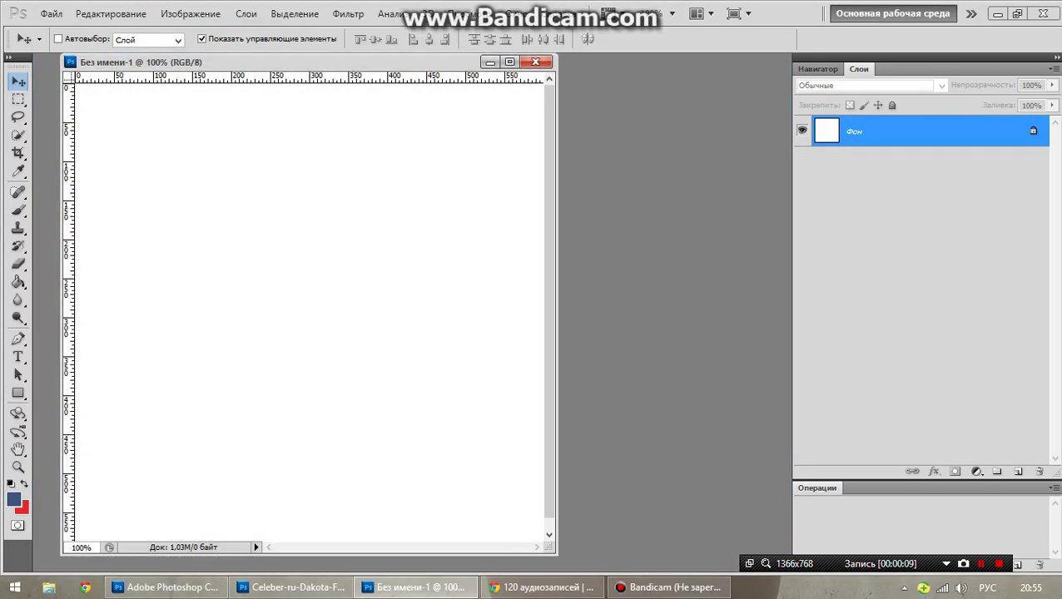
pyautogui.hotkey('alt', 'f')
pyautogui.press('Escape')
pyautogui.click(510, 61)
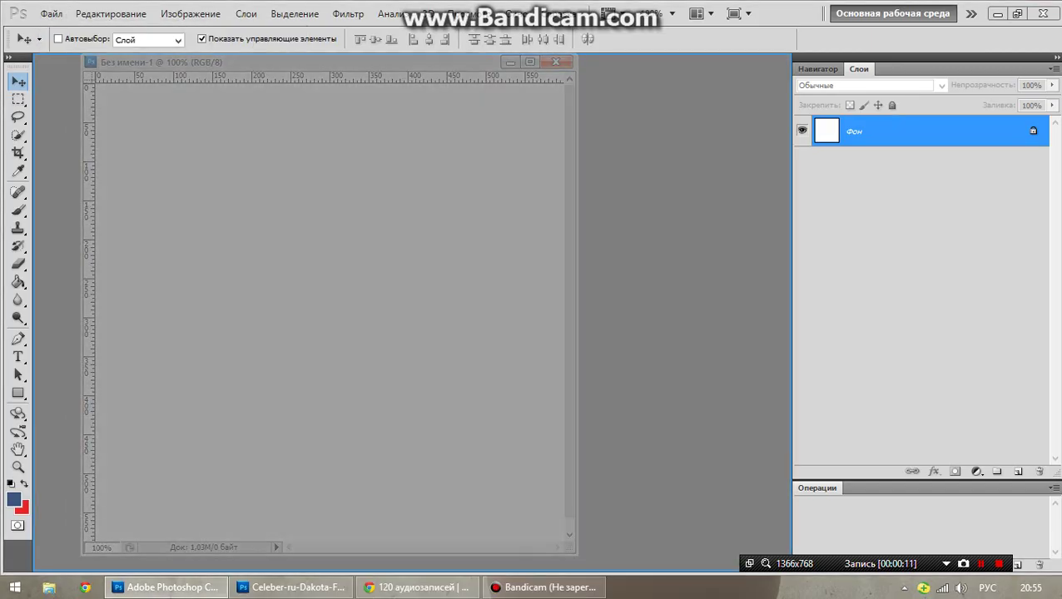
# Open the yellow-background Dakota photo from the Загрузки > Исходники folder
pyautogui.click(51, 14)
pyautogui.press('Return')
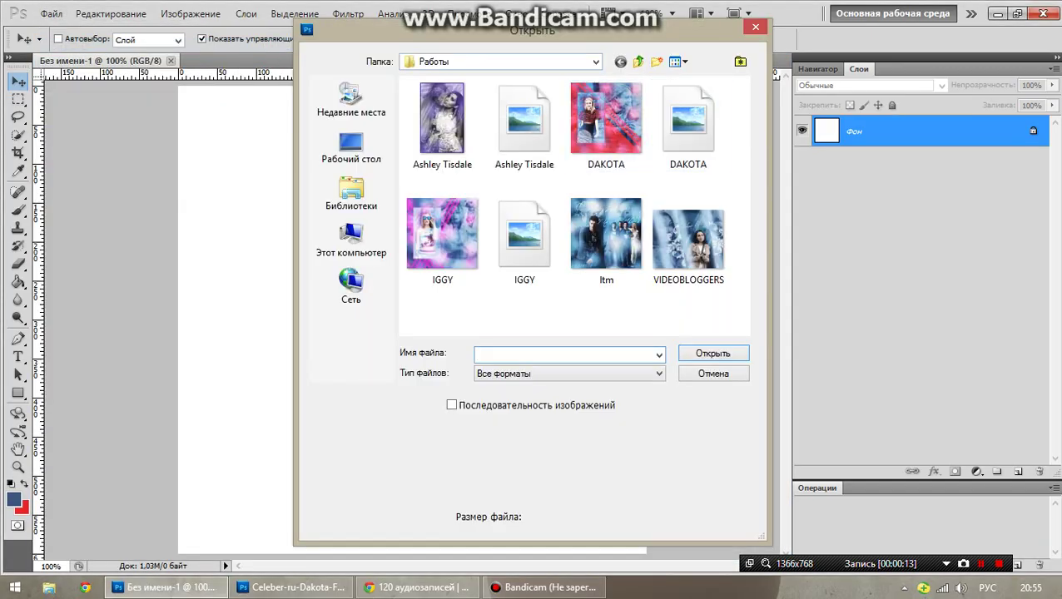
pyautogui.click(638, 62)
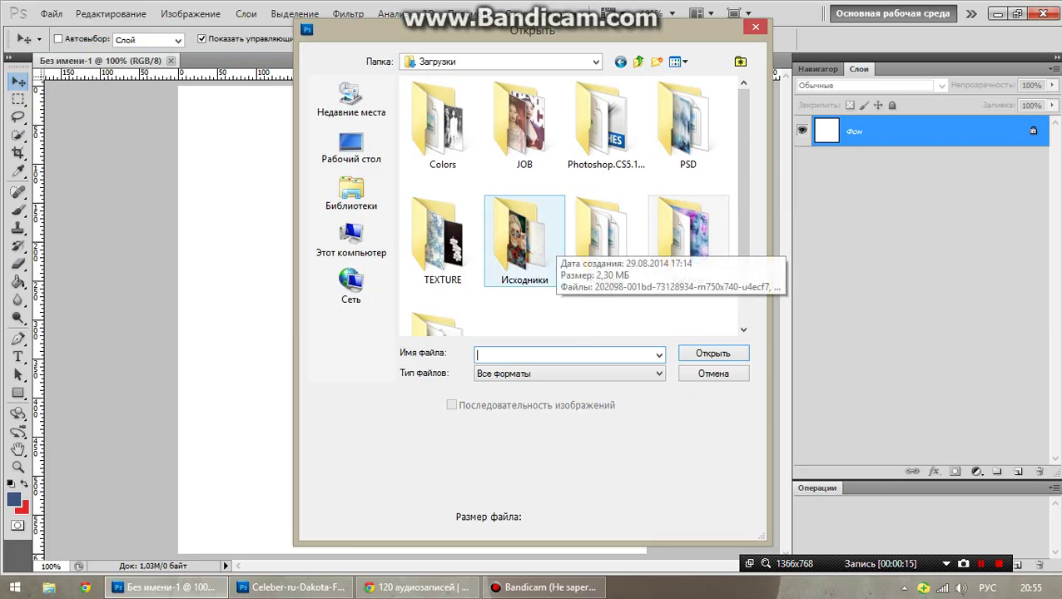
pyautogui.doubleClick(524, 241)
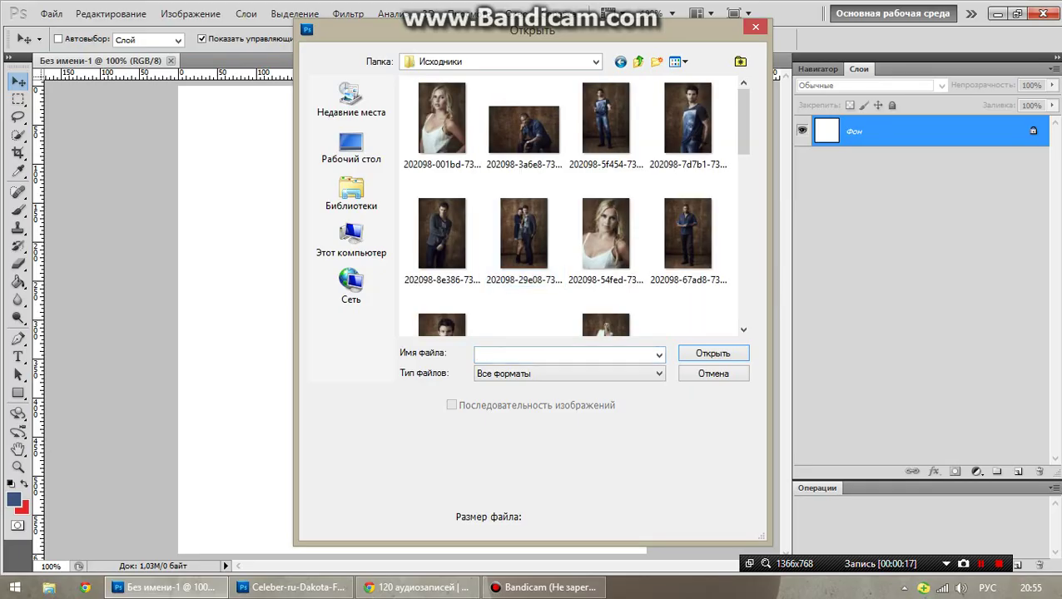
pyautogui.scroll(-3, 566, 208)
pyautogui.scroll(-3, 566, 208)
pyautogui.scroll(1, 606, 175)
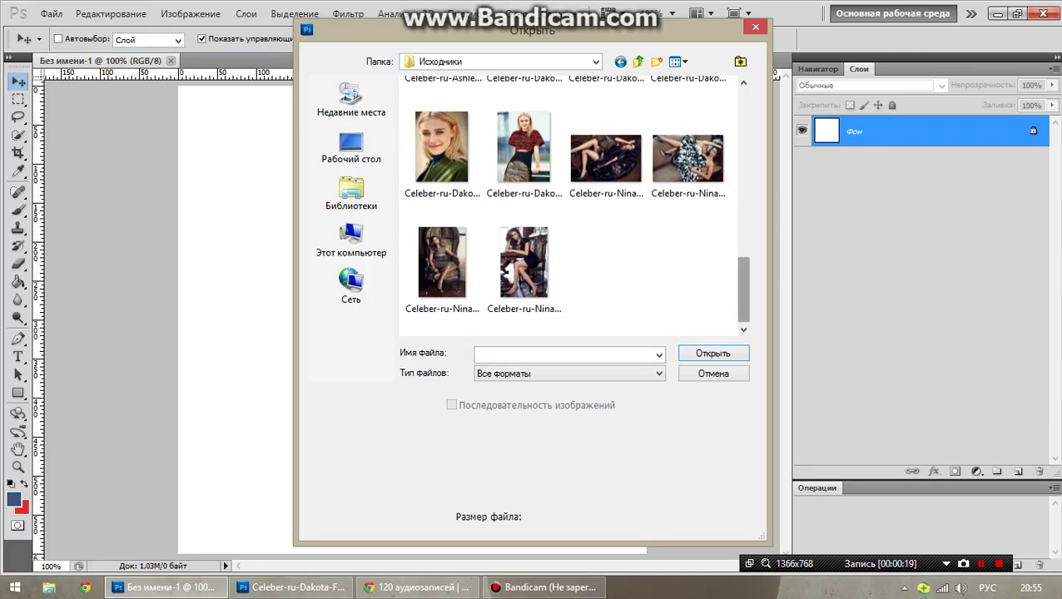
pyautogui.scroll(2, 606, 175)
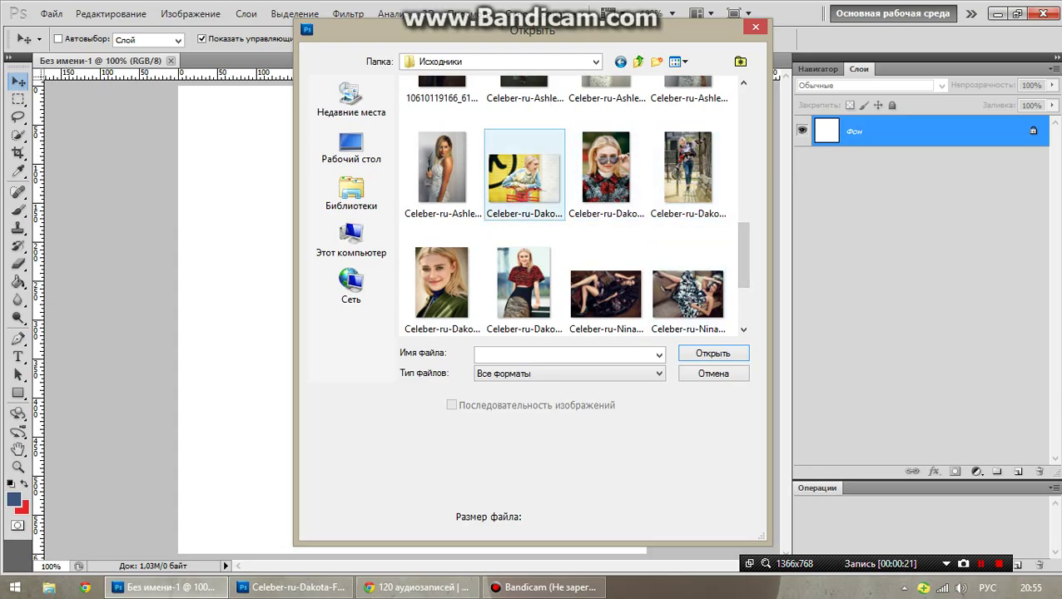
pyautogui.doubleClick(525, 179)
# Bring the photo into the new document, scale it to about 139% and shift it left
pyautogui.moveTo(292, 250); pyautogui.dragTo(533, 308)
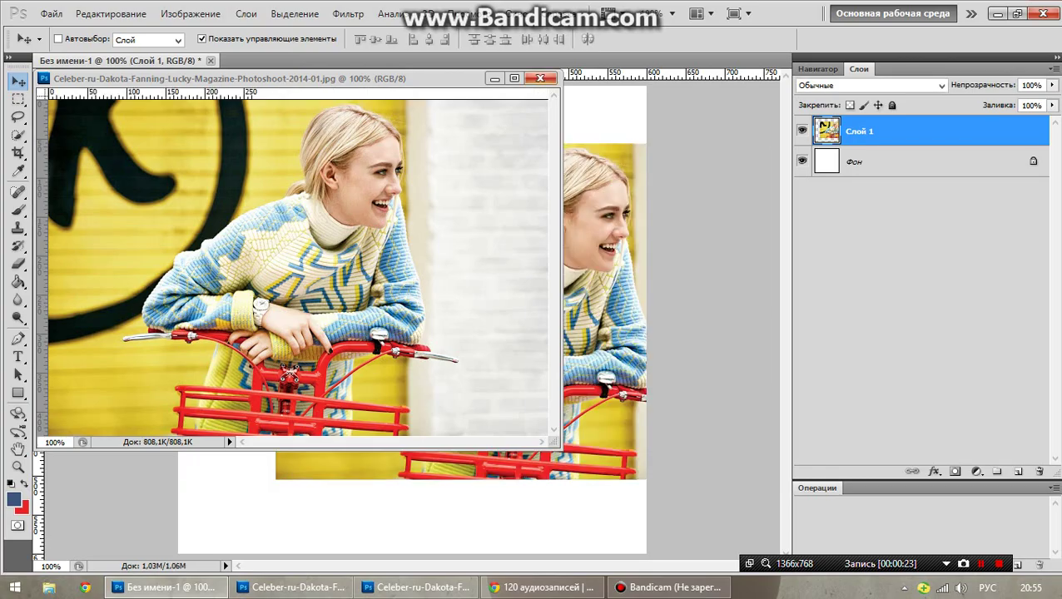
pyautogui.click(540, 78)
pyautogui.moveTo(457, 308)
pyautogui.mouseDown()
pyautogui.moveTo(362, 267)
pyautogui.moveTo(390, 253)
pyautogui.mouseUp()
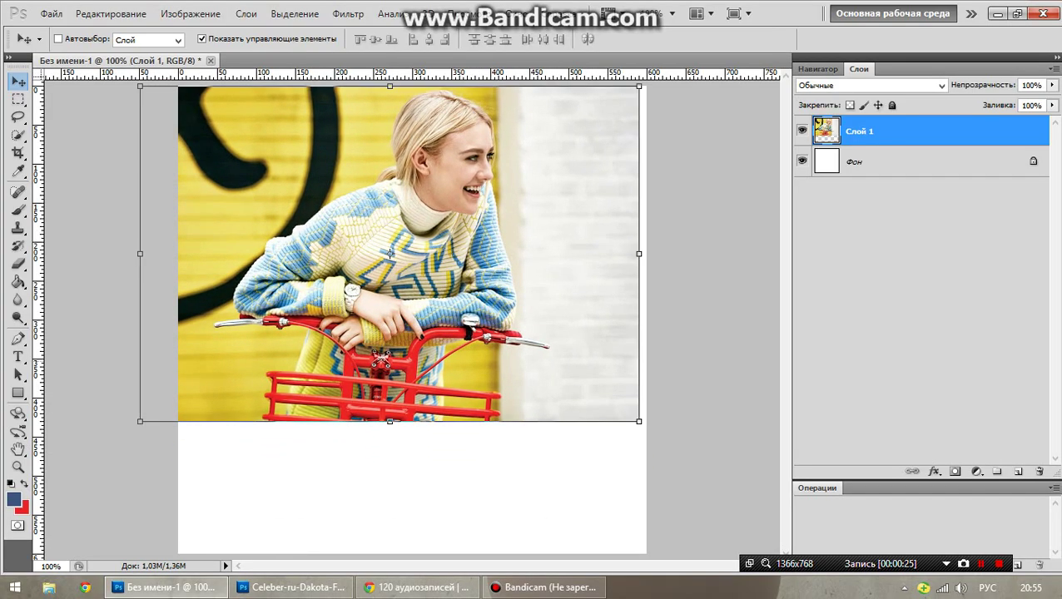
pyautogui.moveTo(639, 421); pyautogui.dragTo(835, 553)
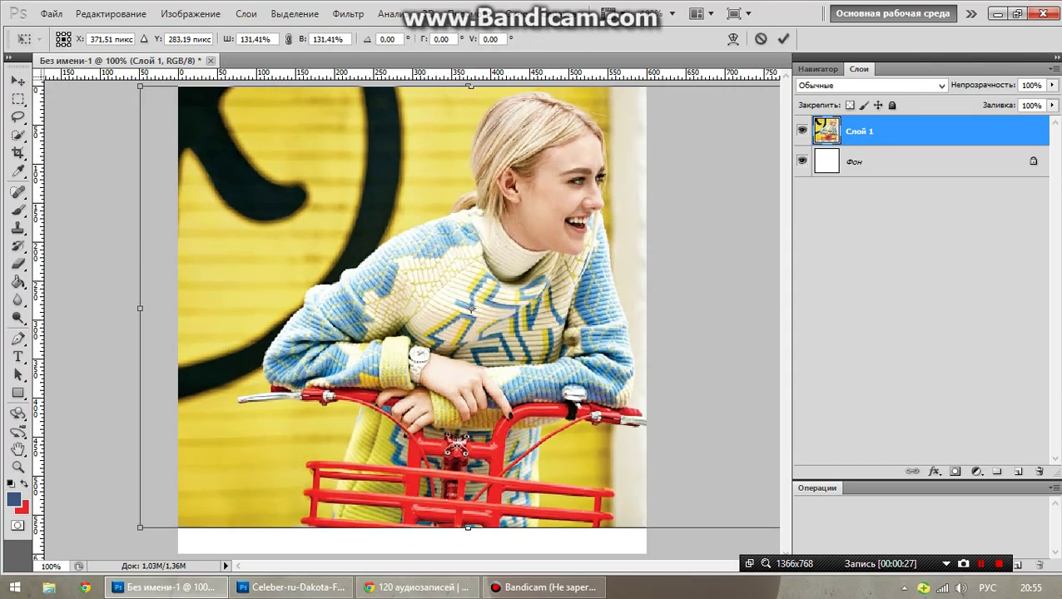
pyautogui.moveTo(416, 317); pyautogui.dragTo(379, 316)
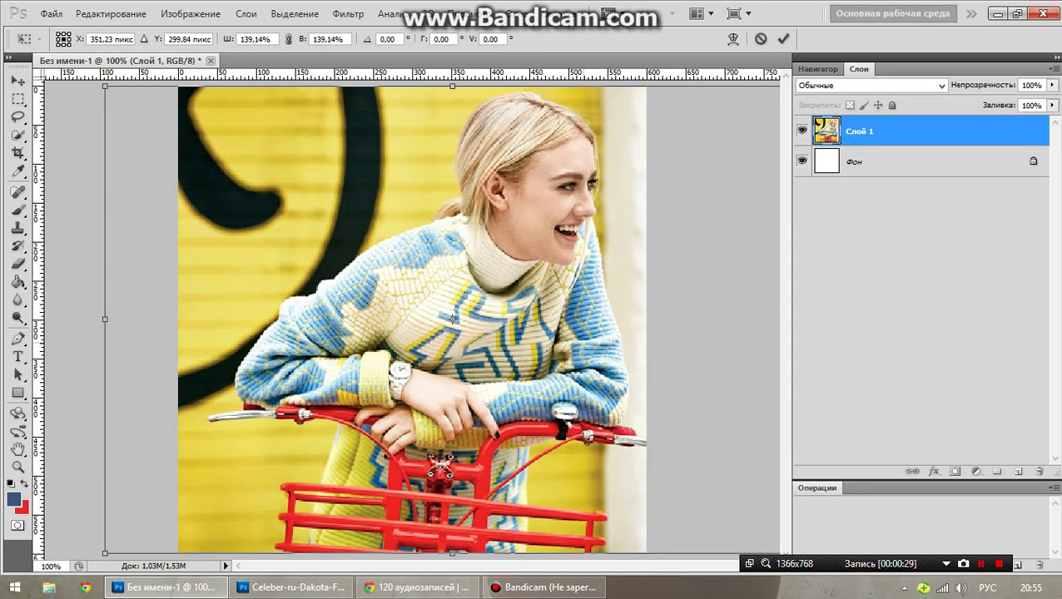
pyautogui.click(782, 38)
# Fill the Фон layer with blue, set Слой 1 to Мягкий свет and desaturate it
pyautogui.click(865, 85)
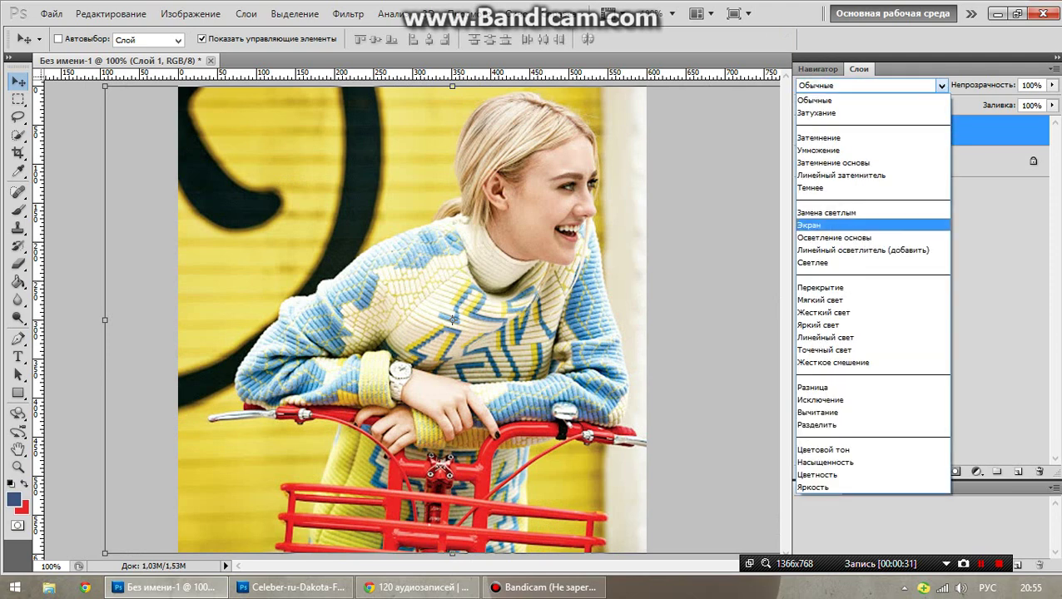
pyautogui.click(820, 300)
pyautogui.click(855, 161)
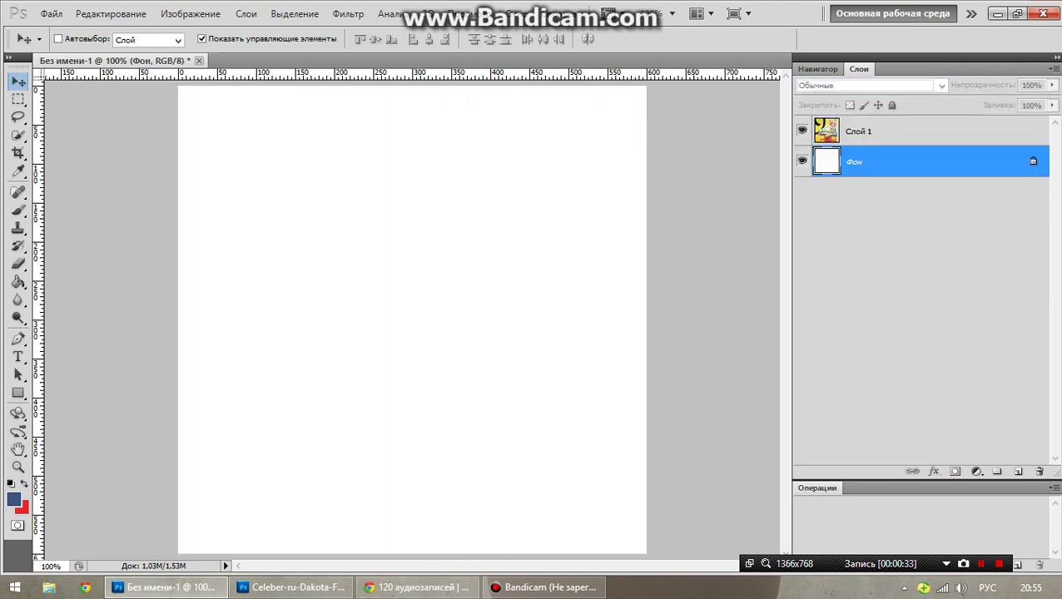
pyautogui.press('g')
pyautogui.click(365, 268)
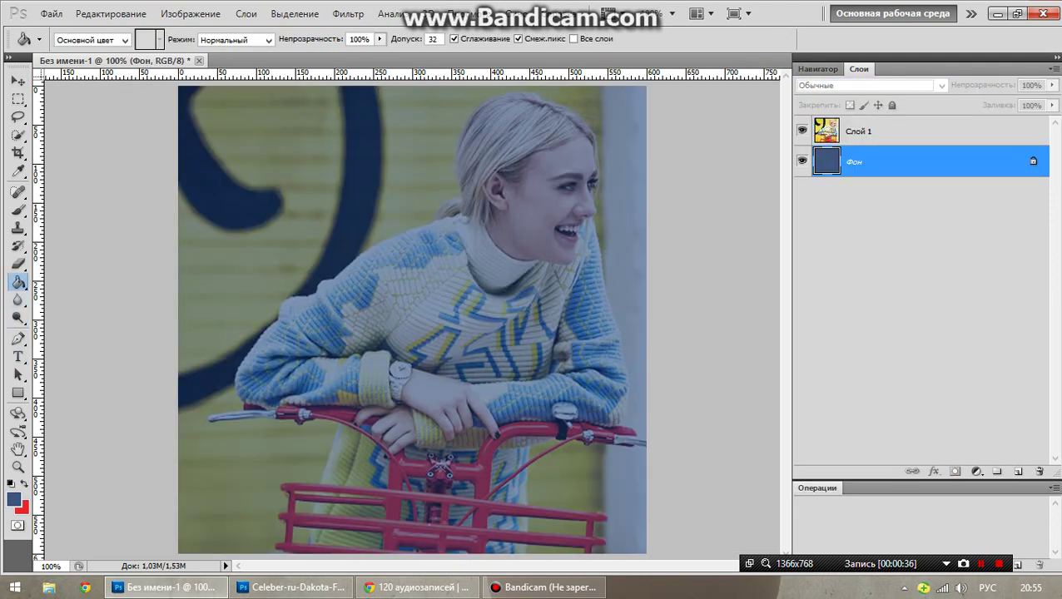
pyautogui.hotkey('alt', ']')
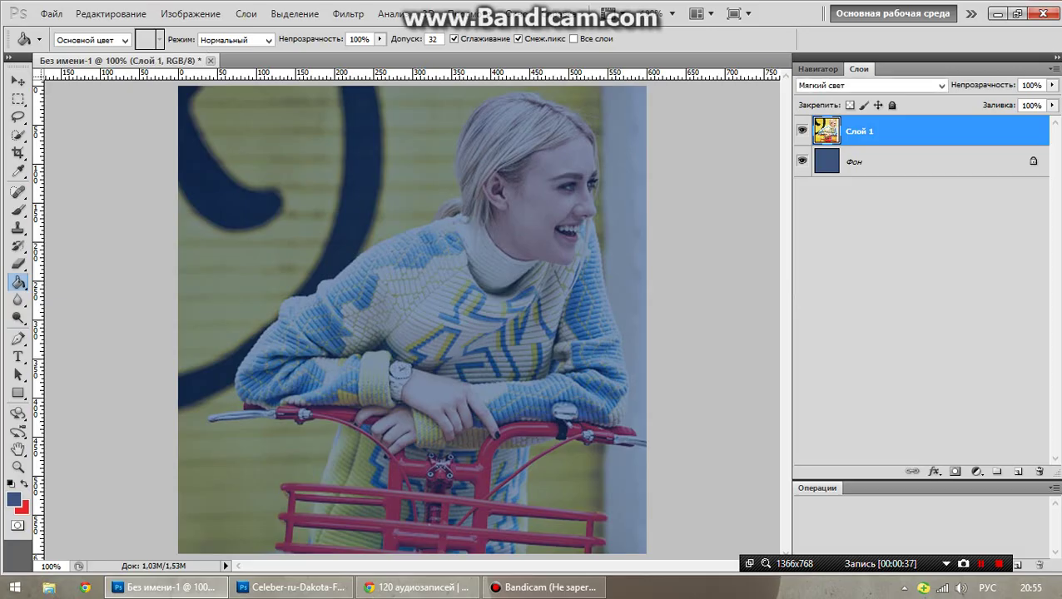
pyautogui.hotkey('ctrl', 'shift', 'u')
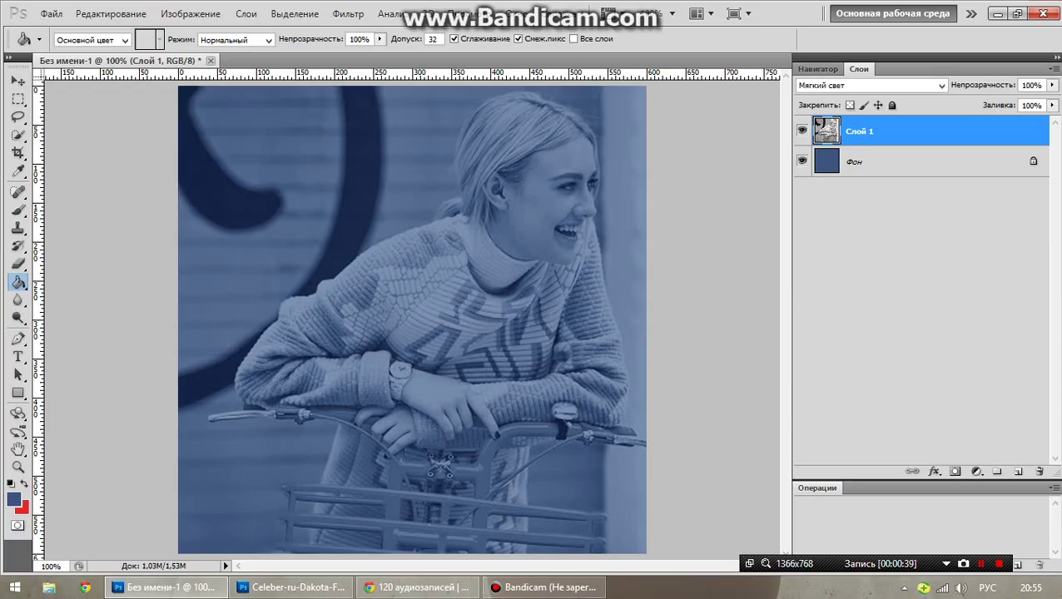
# Open the 3plhxOXkcu0 flower texture from the Загрузки > TEXTURE folder
pyautogui.press('v')
pyautogui.click(52, 13)
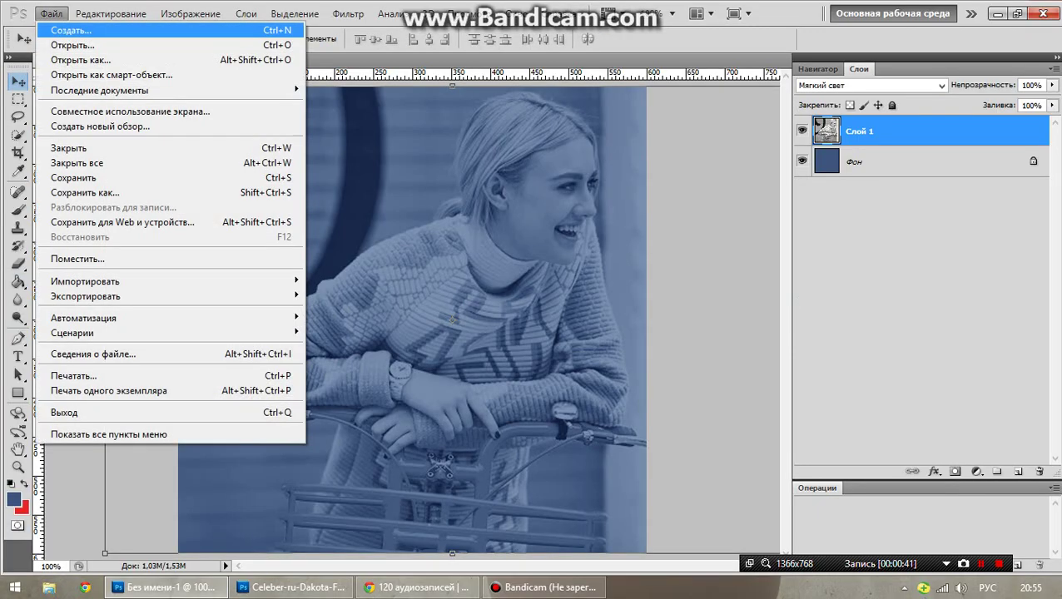
pyautogui.click(71, 43)
pyautogui.click(638, 62)
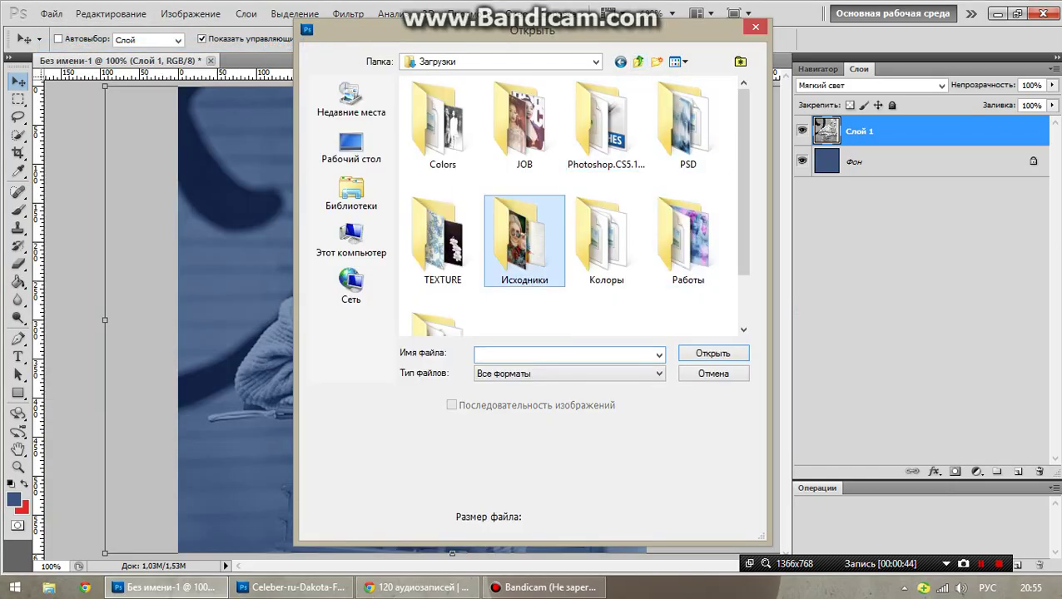
pyautogui.doubleClick(439, 237)
pyautogui.scroll(-2, 573, 205)
pyautogui.doubleClick(517, 171)
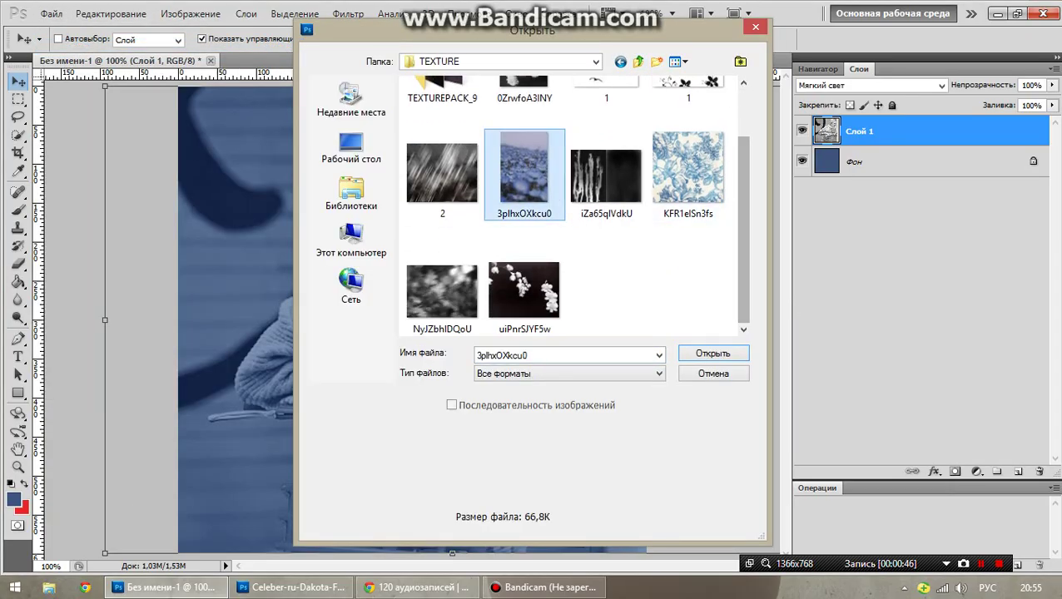
# Add the flower texture as Слой 2 in Жесткий свет mode, desaturated, nudged left and widened
pyautogui.moveTo(175, 292); pyautogui.dragTo(433, 316)
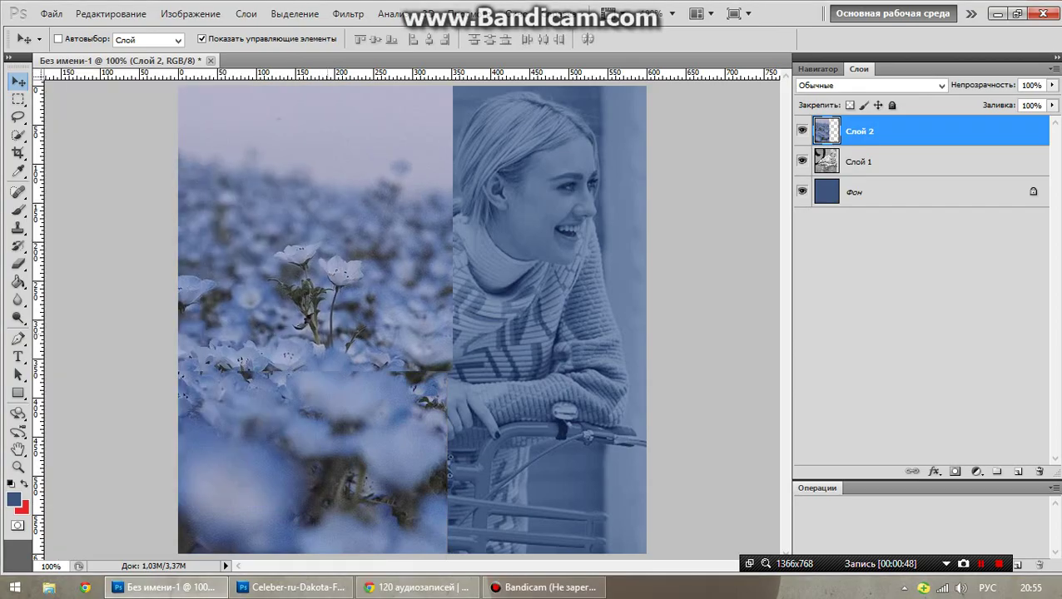
pyautogui.moveTo(250, 317)
pyautogui.mouseDown()
pyautogui.moveTo(458, 316)
pyautogui.moveTo(381, 319)
pyautogui.mouseUp()
pyautogui.click(870, 85)
pyautogui.click(833, 302)
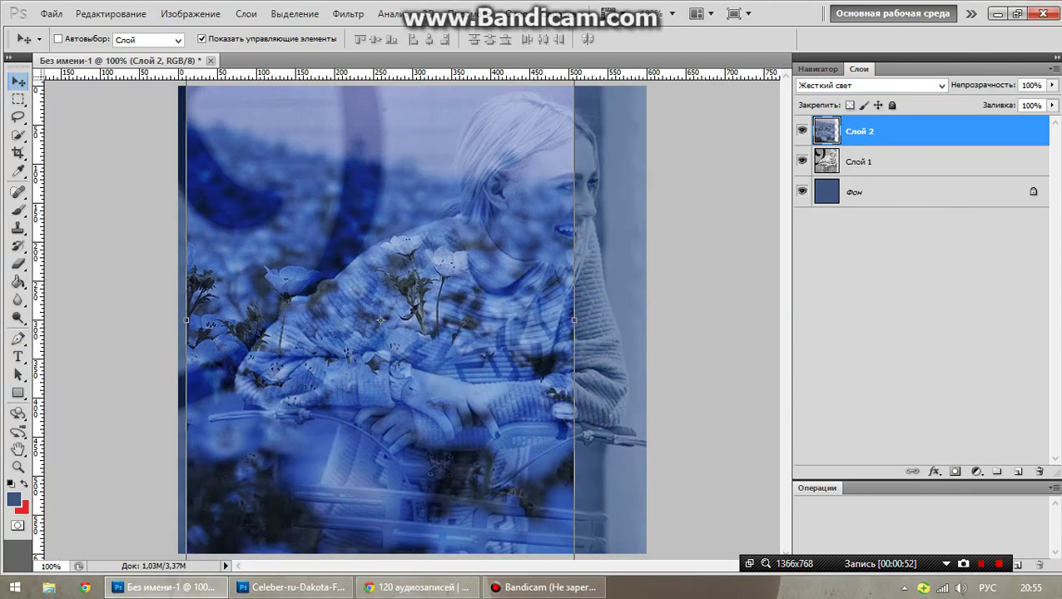
pyautogui.hotkey('ctrl', 'shift', 'u')
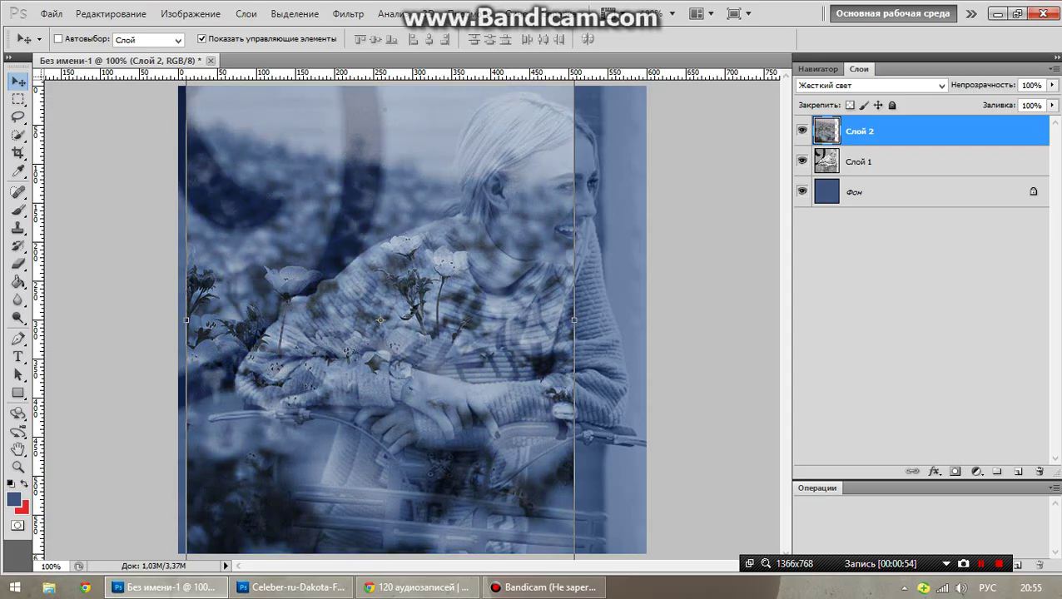
pyautogui.hotkey('shift', 'Left')
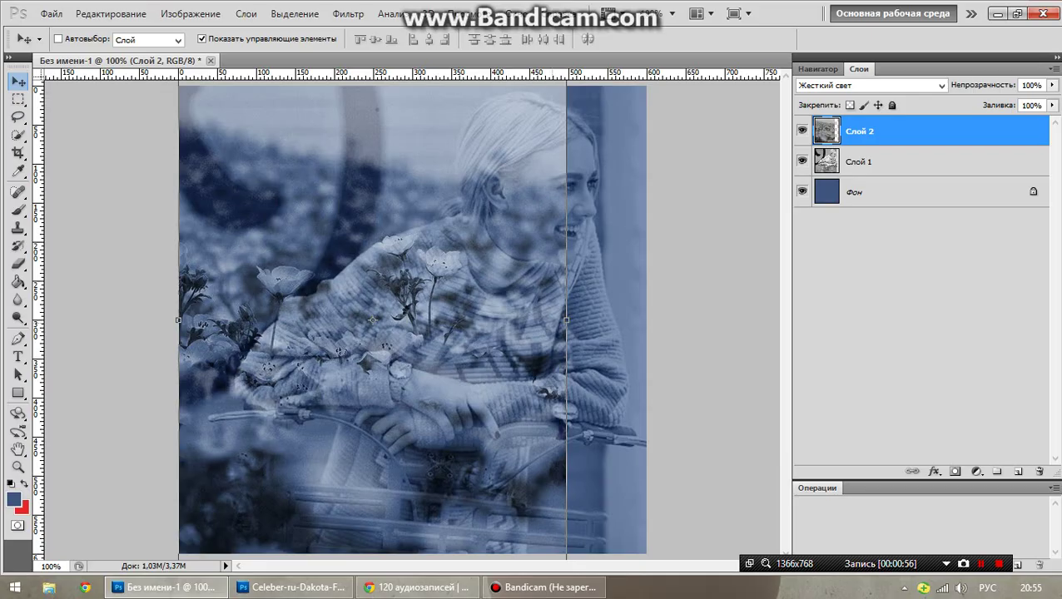
pyautogui.moveTo(567, 320); pyautogui.dragTo(647, 320)
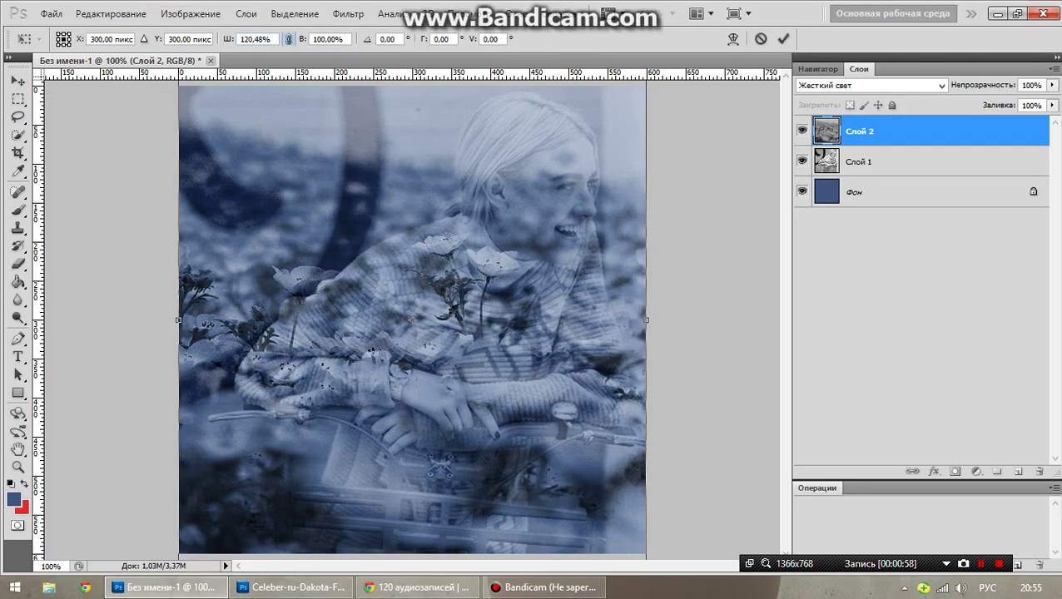
# Enlarge the flower layer proportionally, shift it up and apply the transform
pyautogui.click(289, 39)
pyautogui.moveTo(412, 320); pyautogui.dragTo(412, 281)
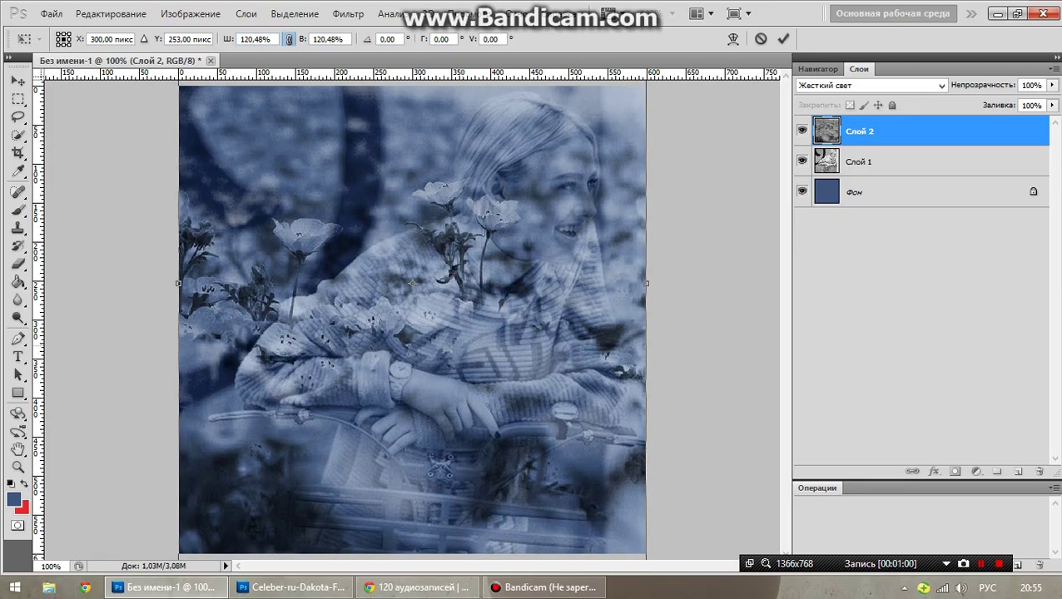
pyautogui.press('Return')
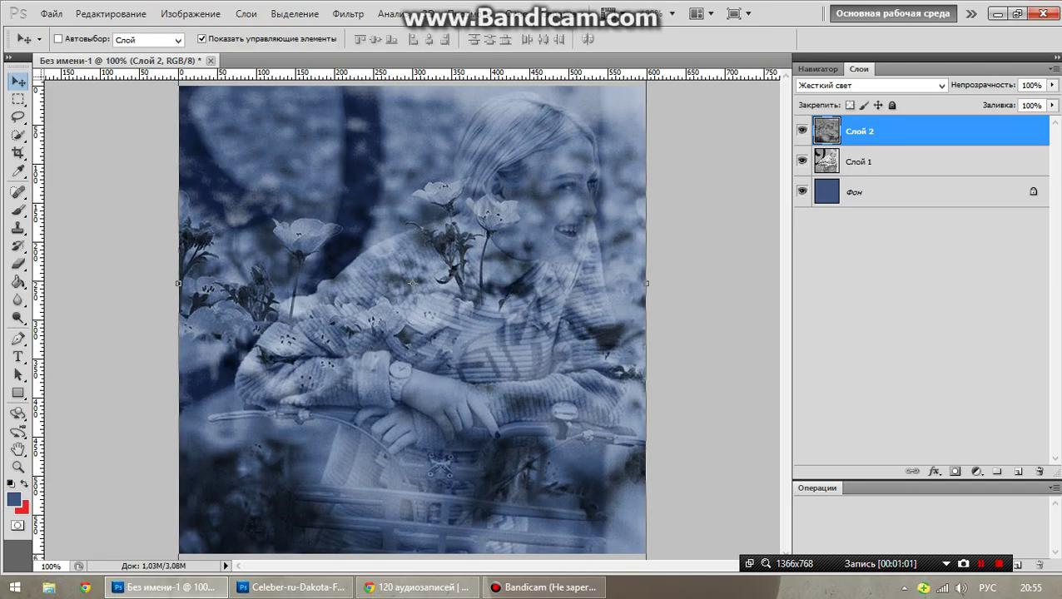
# Set Слой 2 to 89% fill and 81% opacity, then start a new 250×600 document
pyautogui.hotkey('alt', '[')
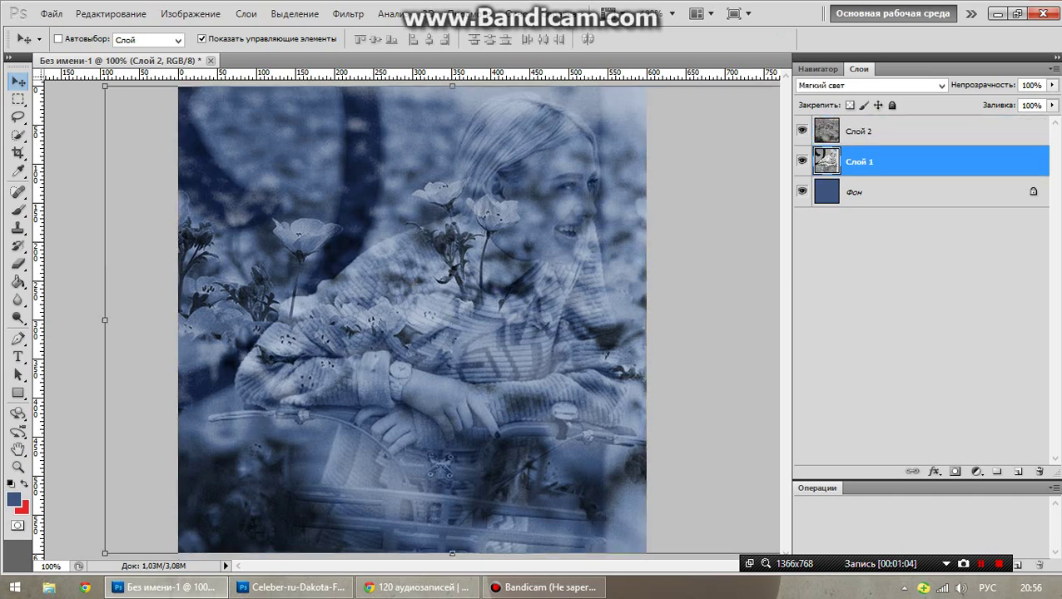
pyautogui.hotkey('alt', ']')
pyautogui.hotkey('alt', '[')
pyautogui.hotkey('alt', ']')
pyautogui.click(1052, 85)
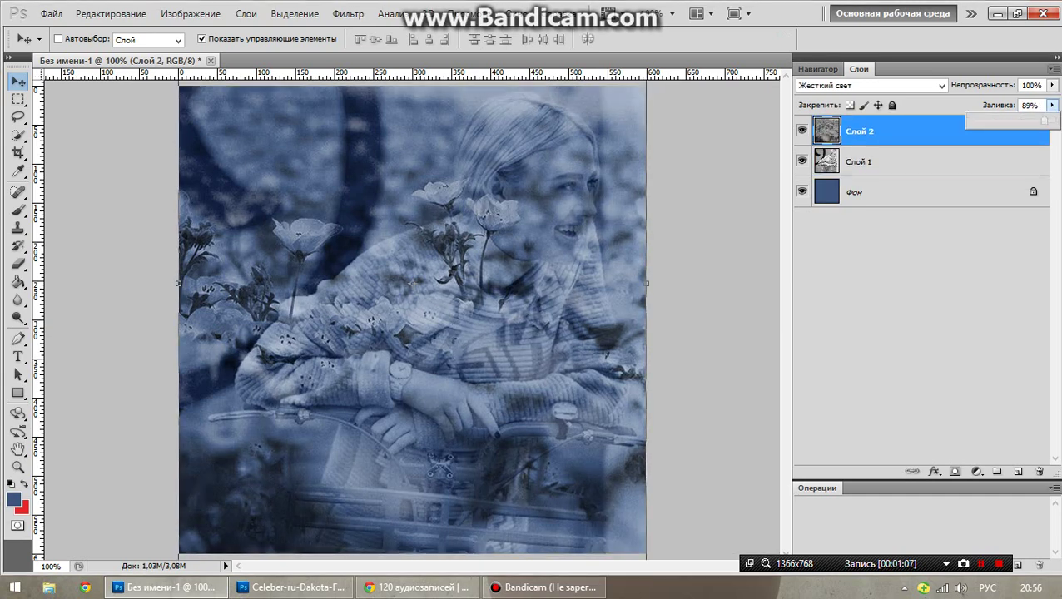
pyautogui.moveTo(1053, 101); pyautogui.dragTo(1038, 101)
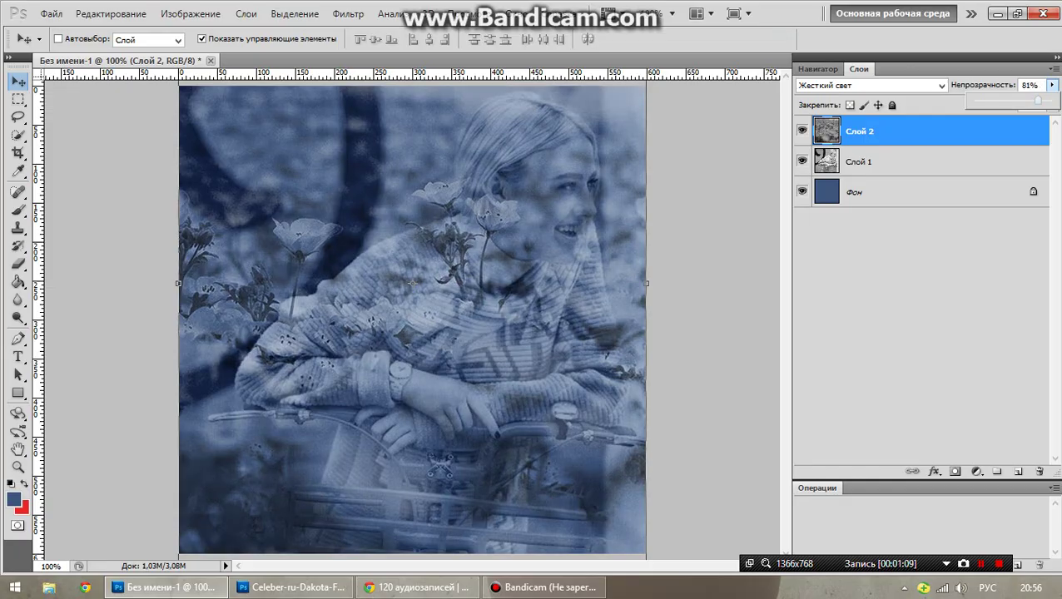
pyautogui.hotkey('ctrl', 'n')
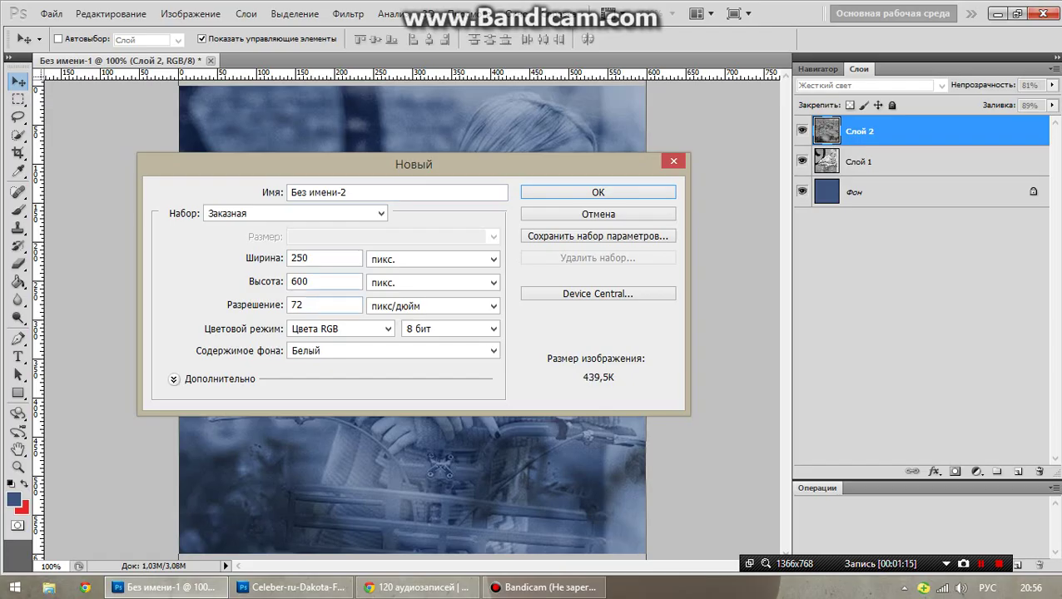
# Make a white 250×400 document, drag it into the collage as Слой 3, nudge it up, and hide it
pyautogui.write('4')
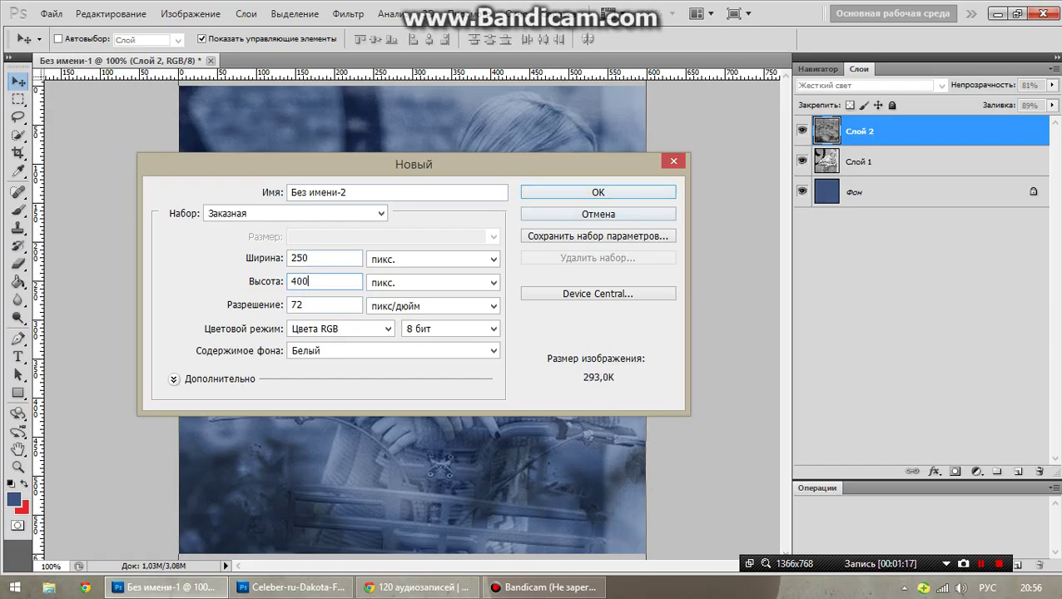
pyautogui.press('Return')
pyautogui.moveTo(146, 250)
pyautogui.mouseDown()
pyautogui.moveTo(305, 341)
pyautogui.moveTo(315, 328)
pyautogui.mouseUp()
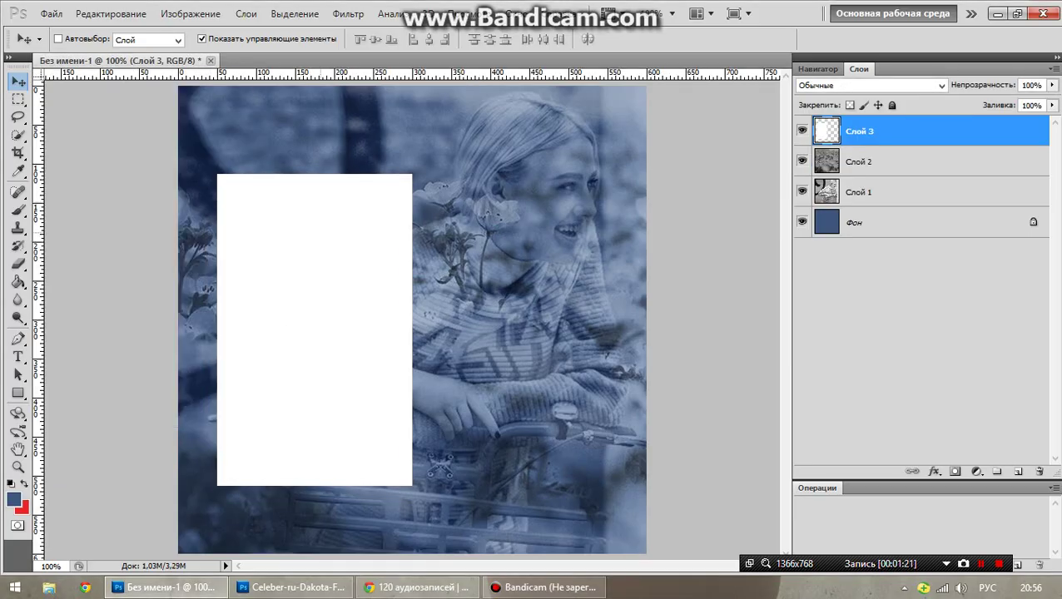
pyautogui.hotkey('shift', 'Up')
pyautogui.press('Up')
pyautogui.press('Up')
pyautogui.hotkey('ctrl', 't')
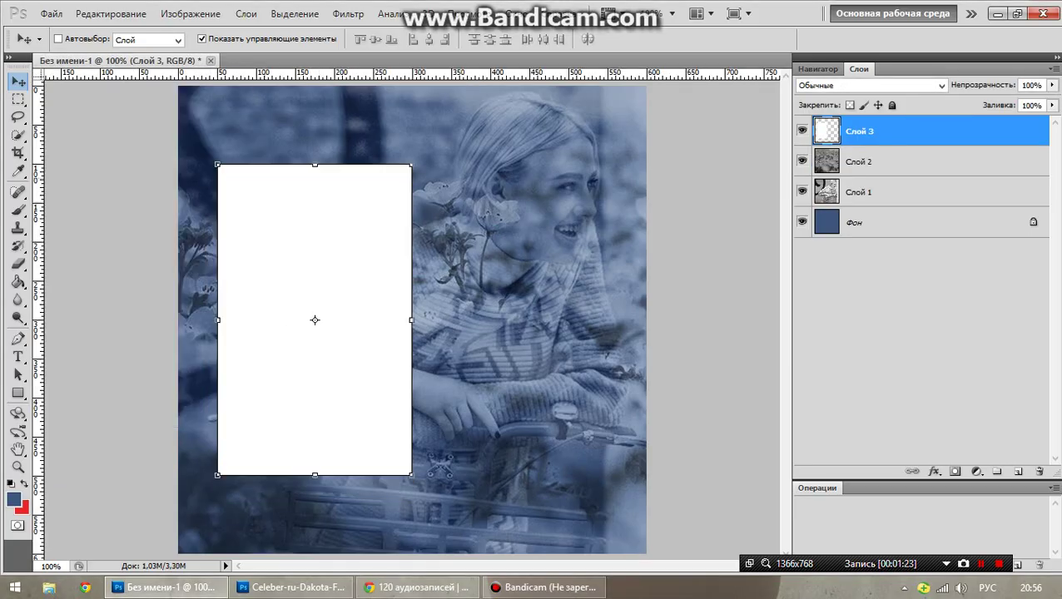
pyautogui.click(802, 131)
# Select the lower-left triangle of the Фон layer with the Polygonal Lasso
pyautogui.click(916, 223)
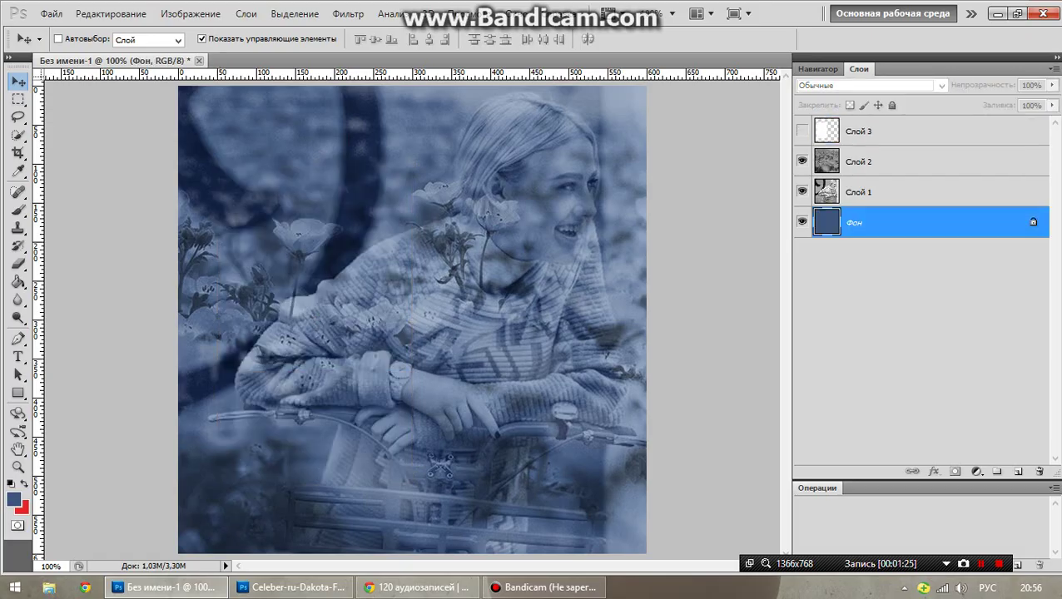
pyautogui.click(18, 356)
pyautogui.press('u')
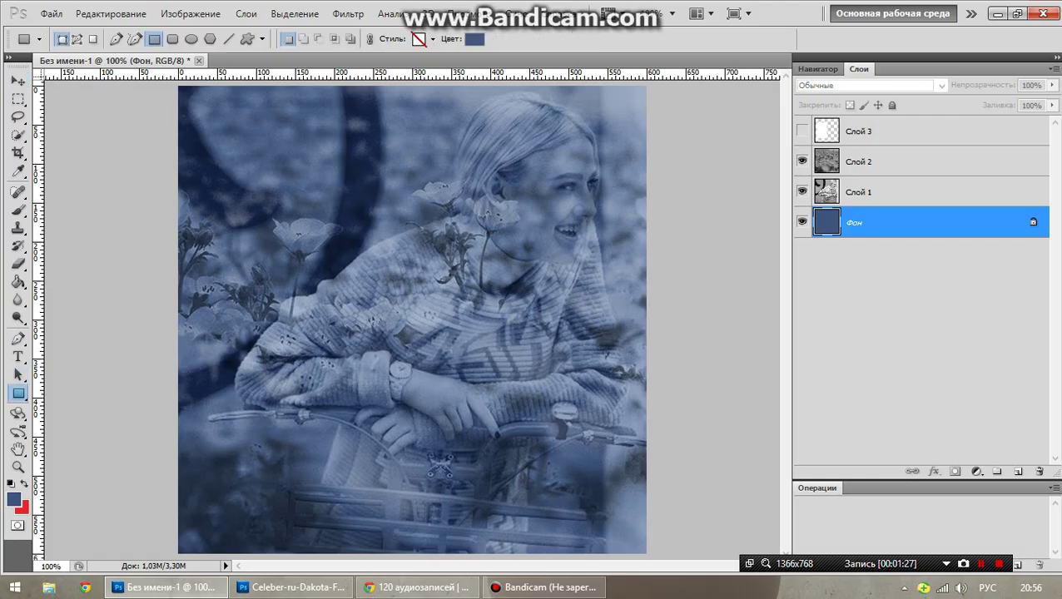
pyautogui.click(18, 99)
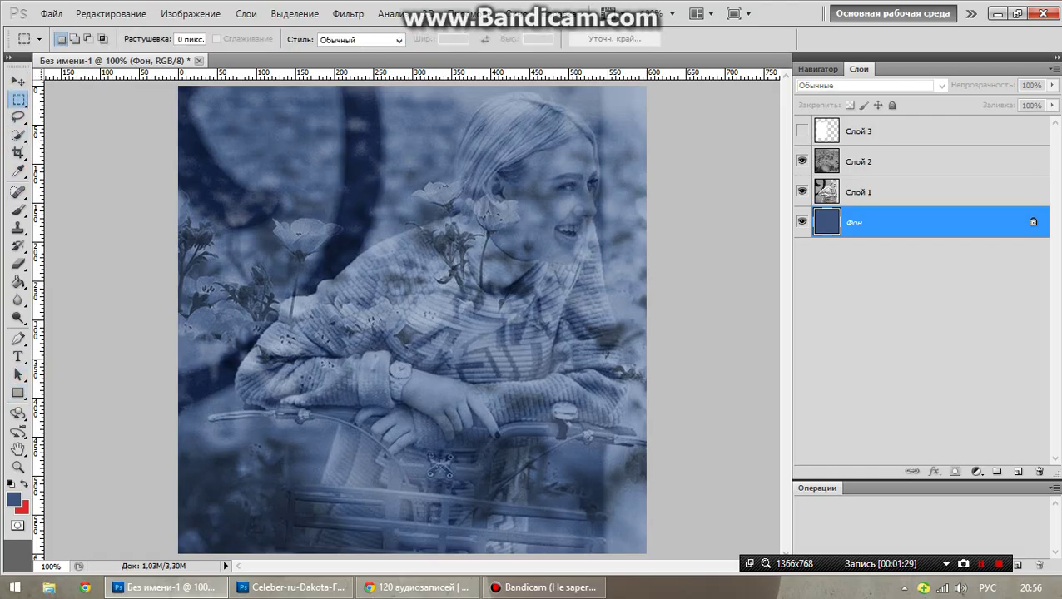
pyautogui.rightClick(18, 98)
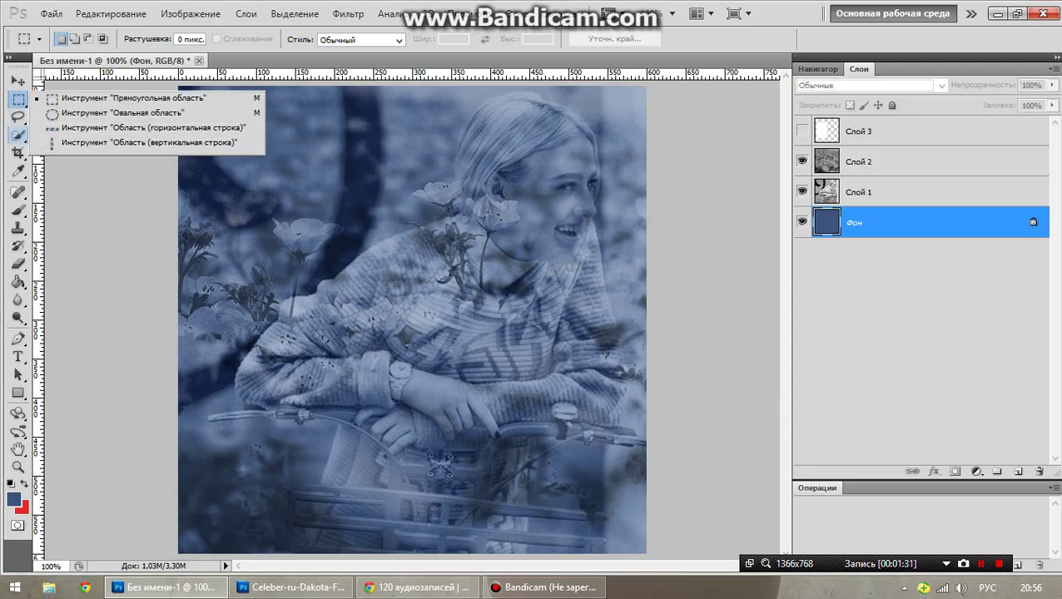
pyautogui.click(17, 116)
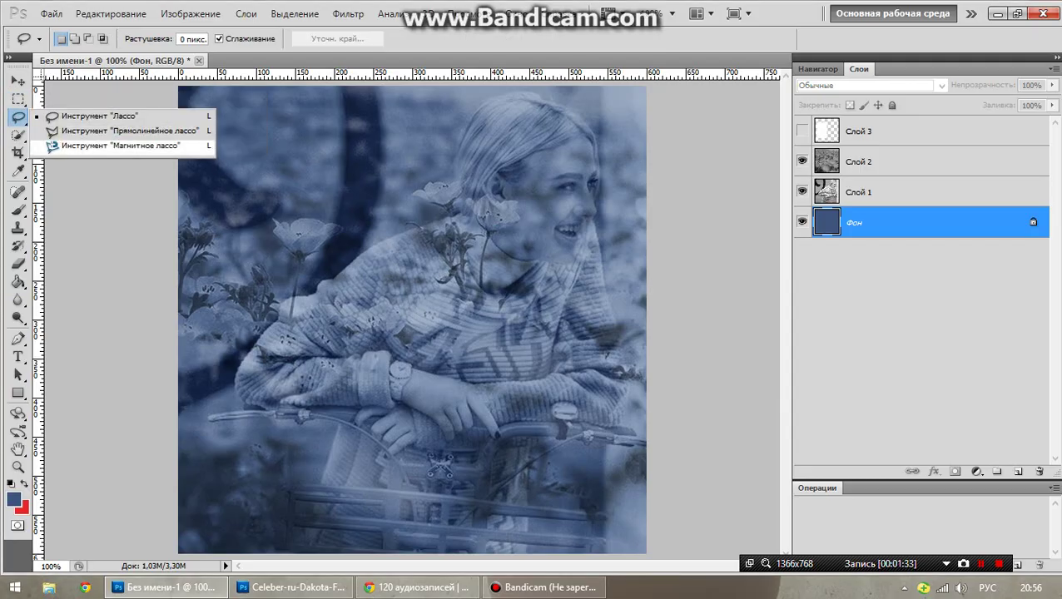
pyautogui.click(129, 130)
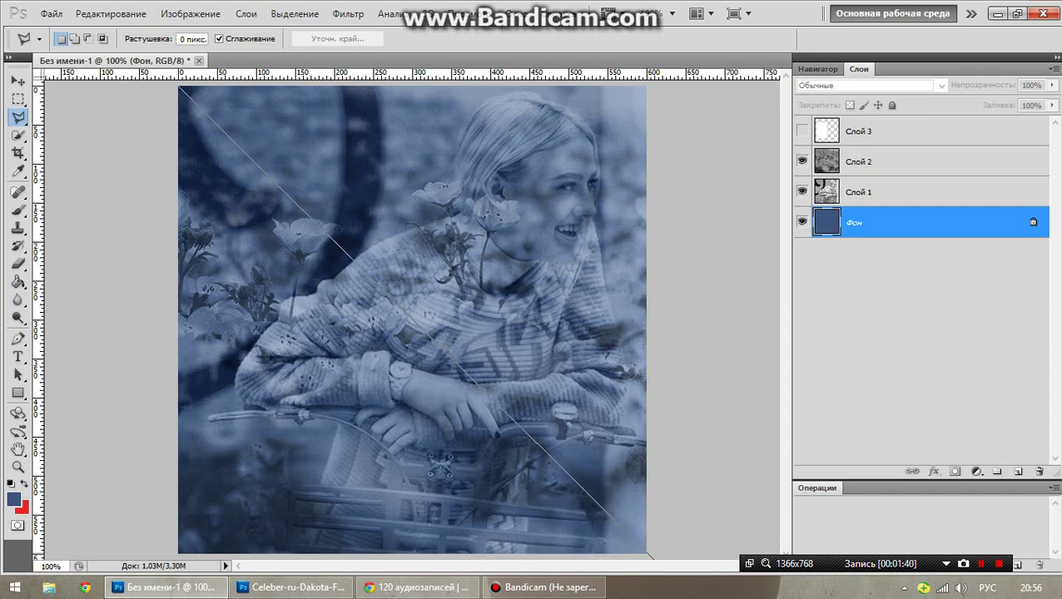
pyautogui.click(652, 558)
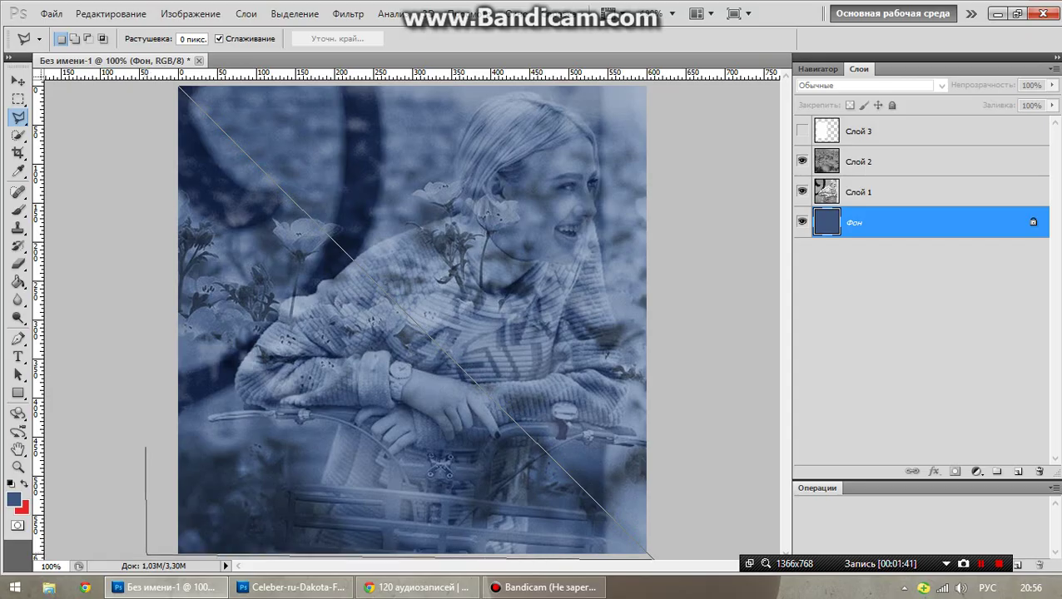
pyautogui.click(178, 90)
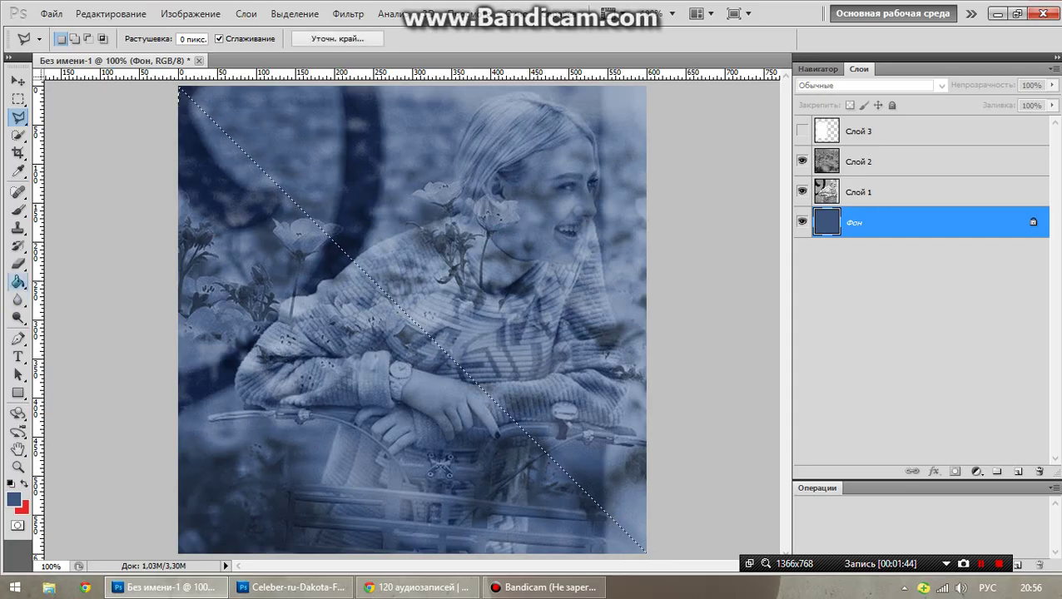
# Fill the triangle selection with red and deselect
pyautogui.click(19, 283)
pyautogui.press('x')
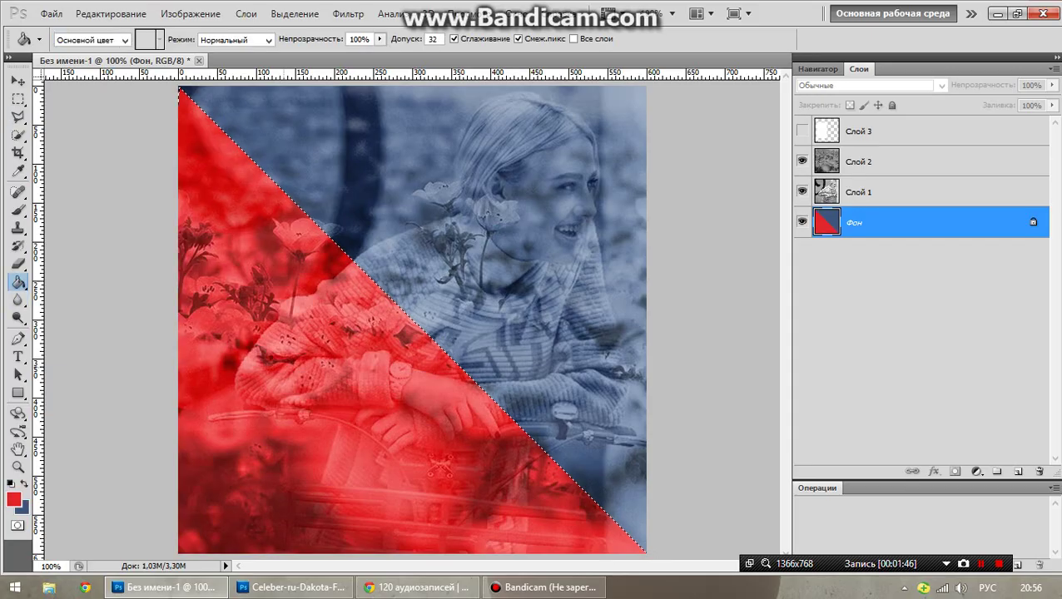
pyautogui.click(440, 463)
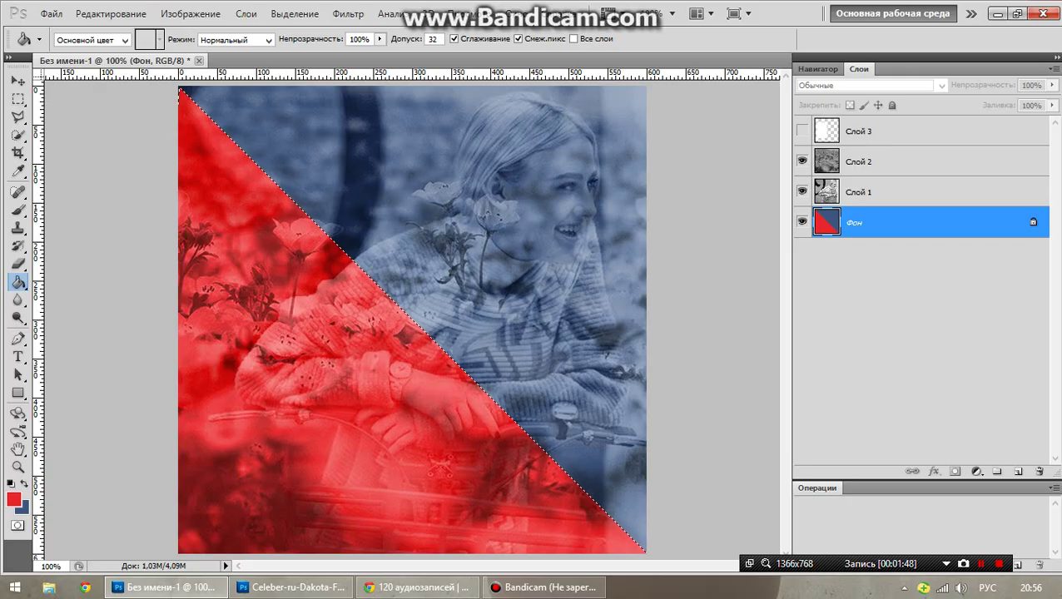
pyautogui.click(295, 14)
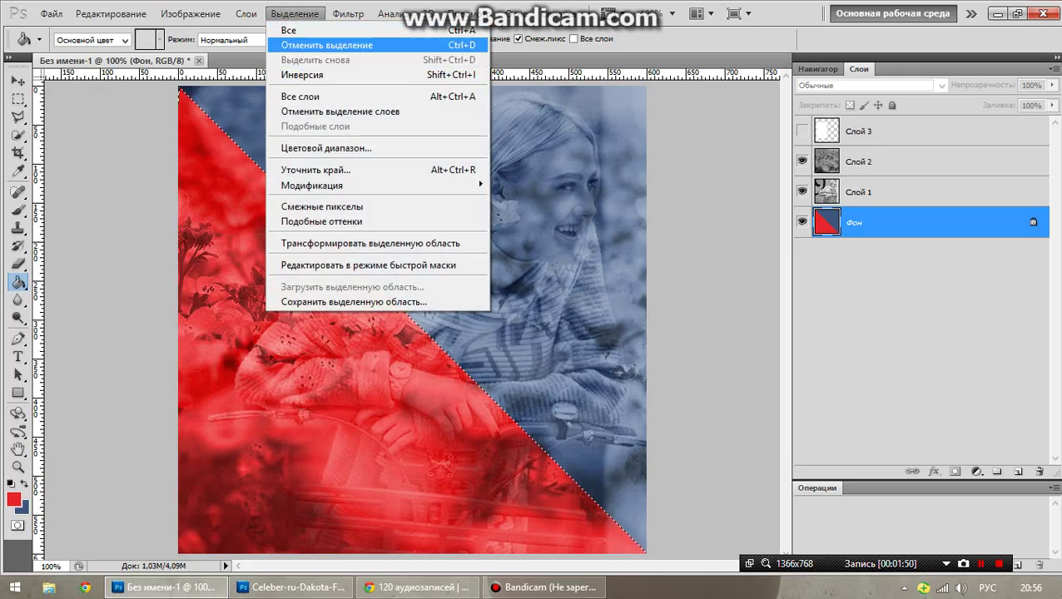
pyautogui.click(326, 45)
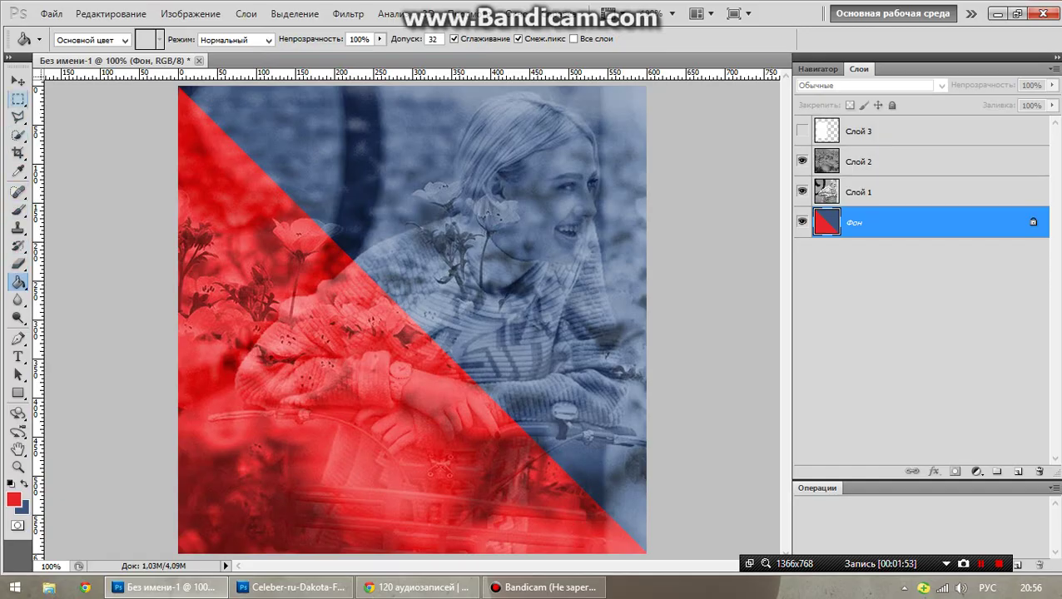
pyautogui.click(17, 393)
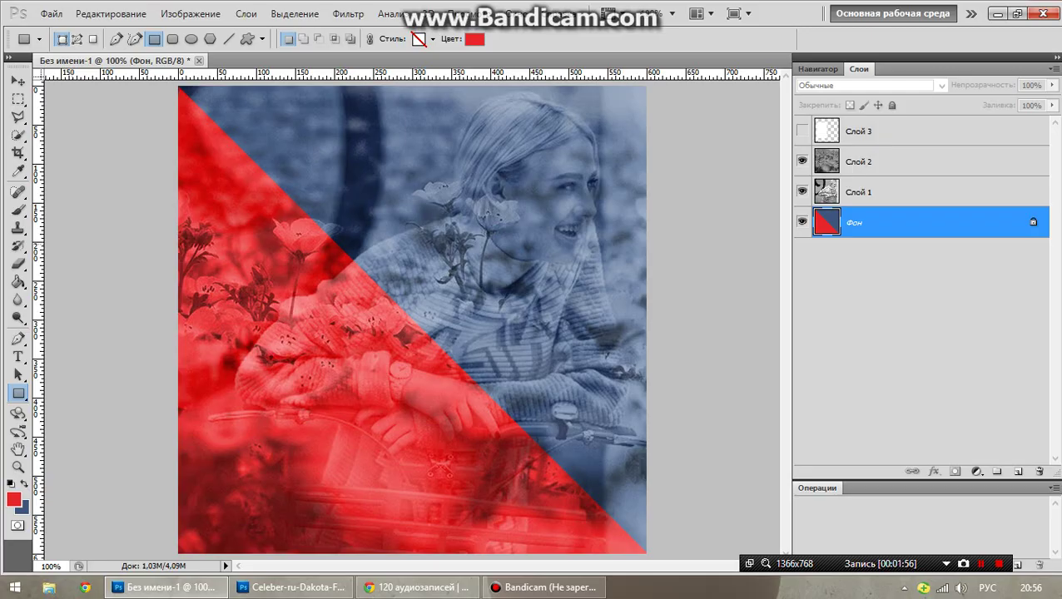
# Draw a thin red strip and rotate it 45° into a diagonal stripe
pyautogui.moveTo(71, 243); pyautogui.dragTo(778, 265)
pyautogui.press('v')
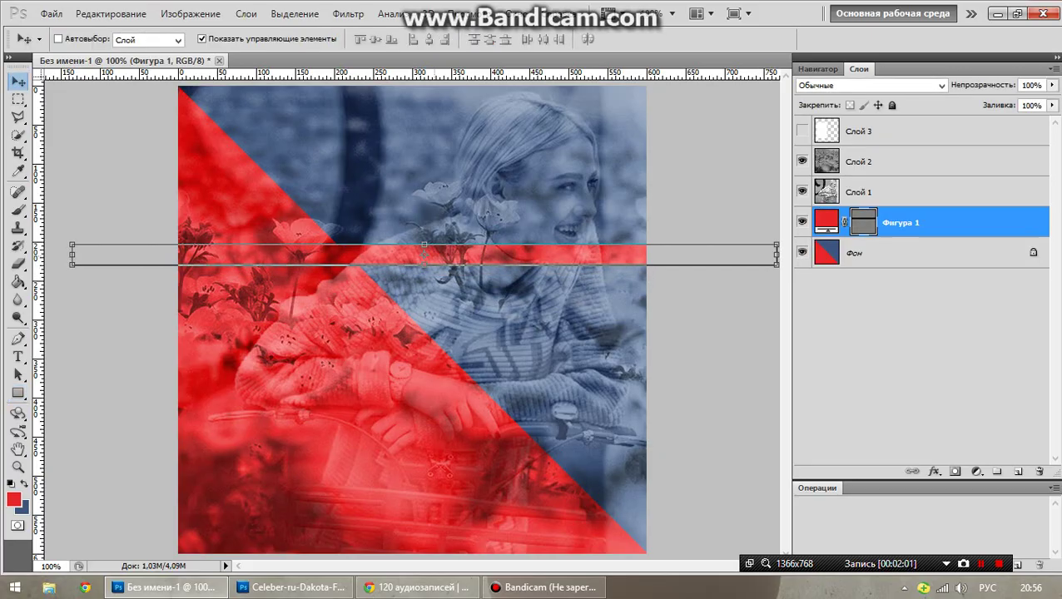
pyautogui.hotkey('ctrl', 't')
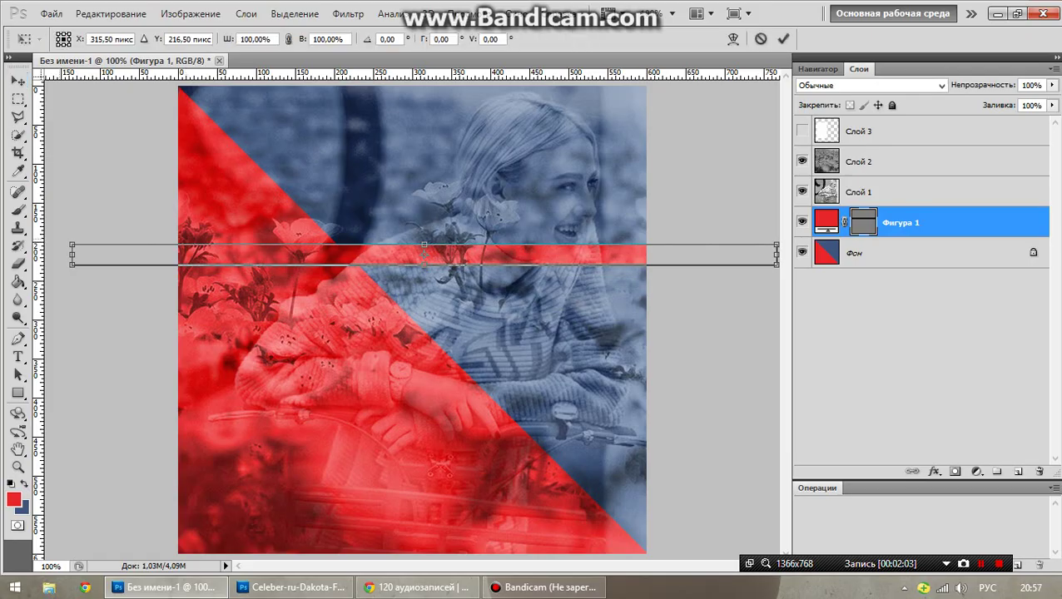
pyautogui.moveTo(787, 268)
pyautogui.mouseDown()
pyautogui.moveTo(764, 359)
pyautogui.moveTo(729, 435)
pyautogui.moveTo(671, 441)
pyautogui.moveTo(672, 504)
pyautogui.mouseUp()
pyautogui.moveTo(418, 262); pyautogui.dragTo(404, 292)
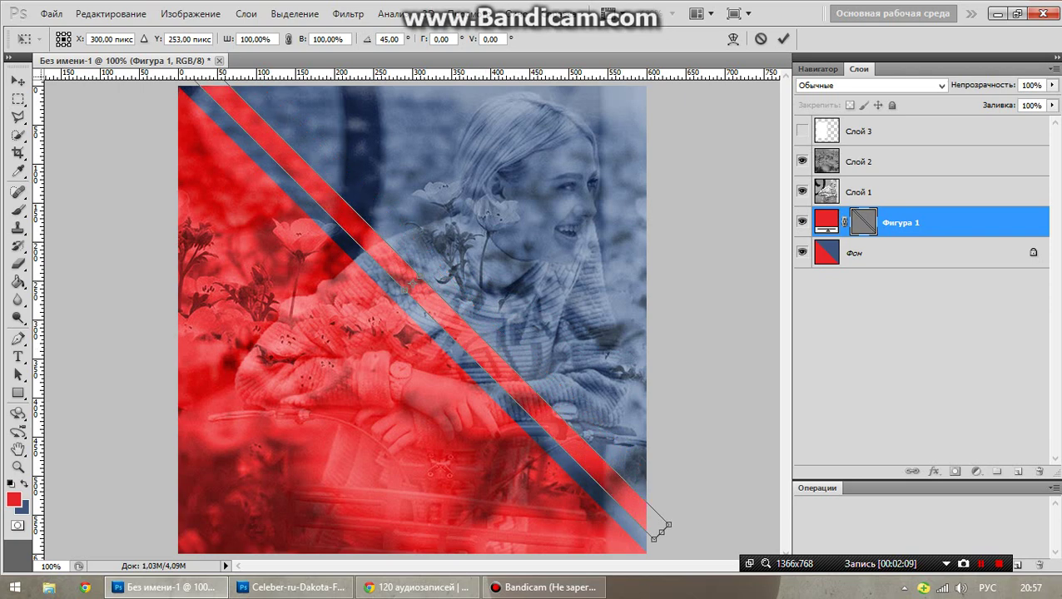
pyautogui.press('Return')
# Duplicate the stripe layer and move the copy up and right beside the first
pyautogui.moveTo(899, 223)
pyautogui.mouseDown()
pyautogui.moveTo(916, 422)
pyautogui.moveTo(1015, 458)
pyautogui.moveTo(1018, 471)
pyautogui.mouseUp()
pyautogui.moveTo(412, 287); pyautogui.dragTo(452, 268)
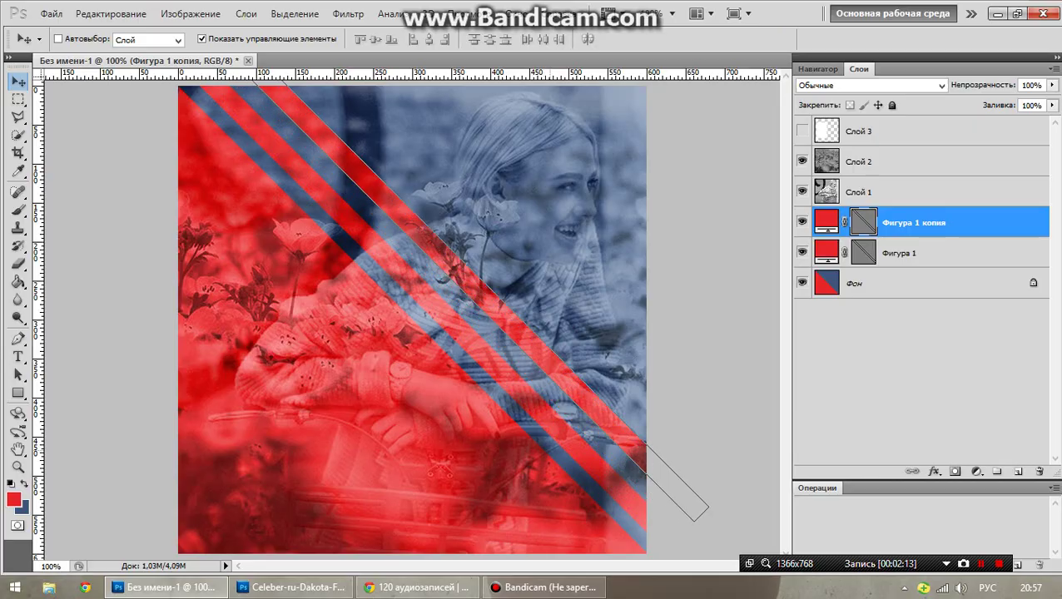
pyautogui.press('Return')
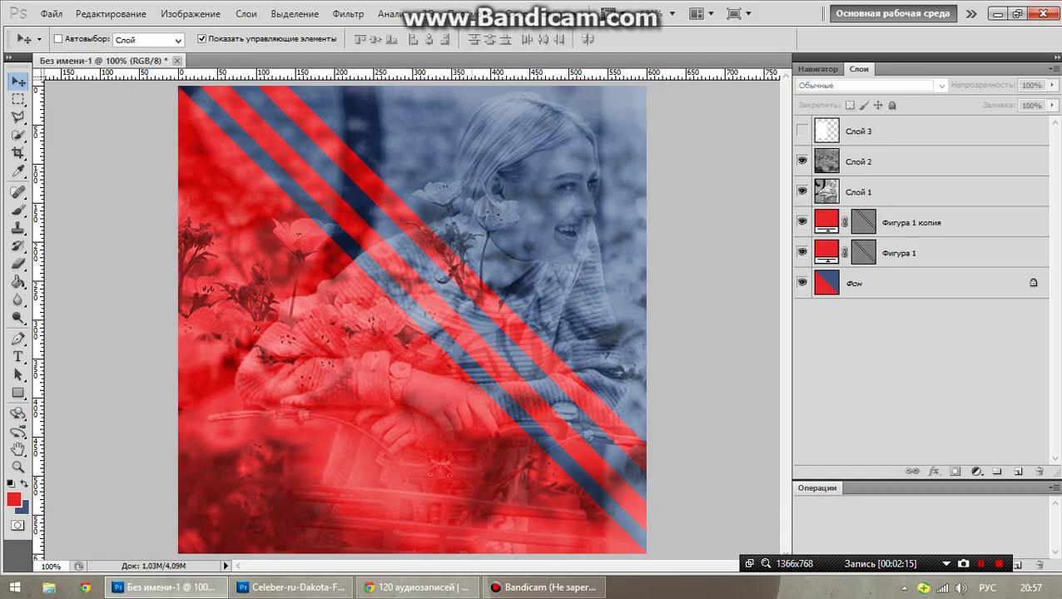
# Show Слой 3 again and fill the rectangle dark blue
pyautogui.hotkey('alt', '.')
pyautogui.click(802, 131)
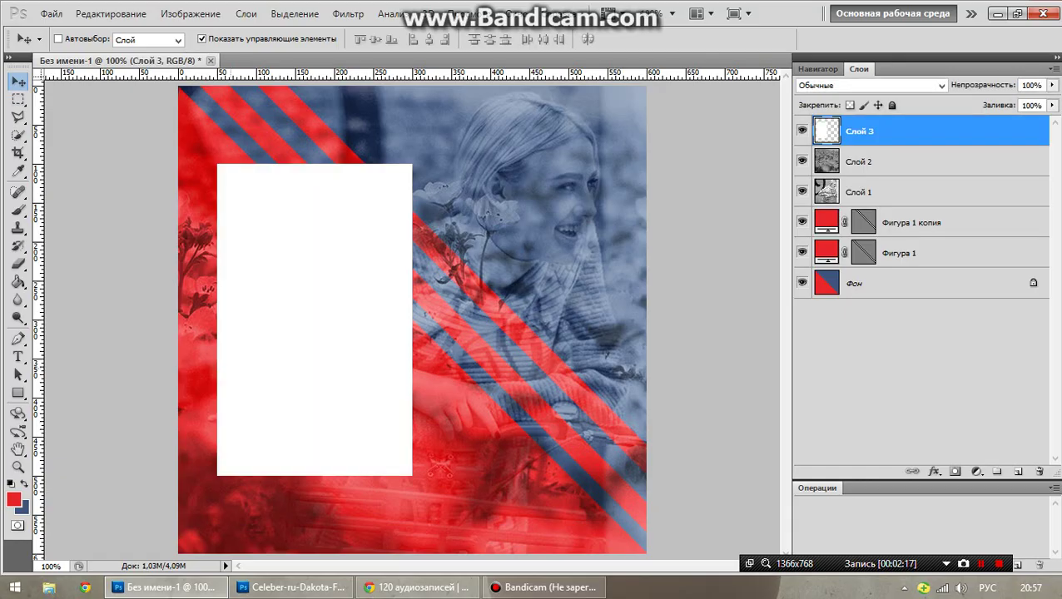
pyautogui.click(18, 282)
pyautogui.click(313, 320)
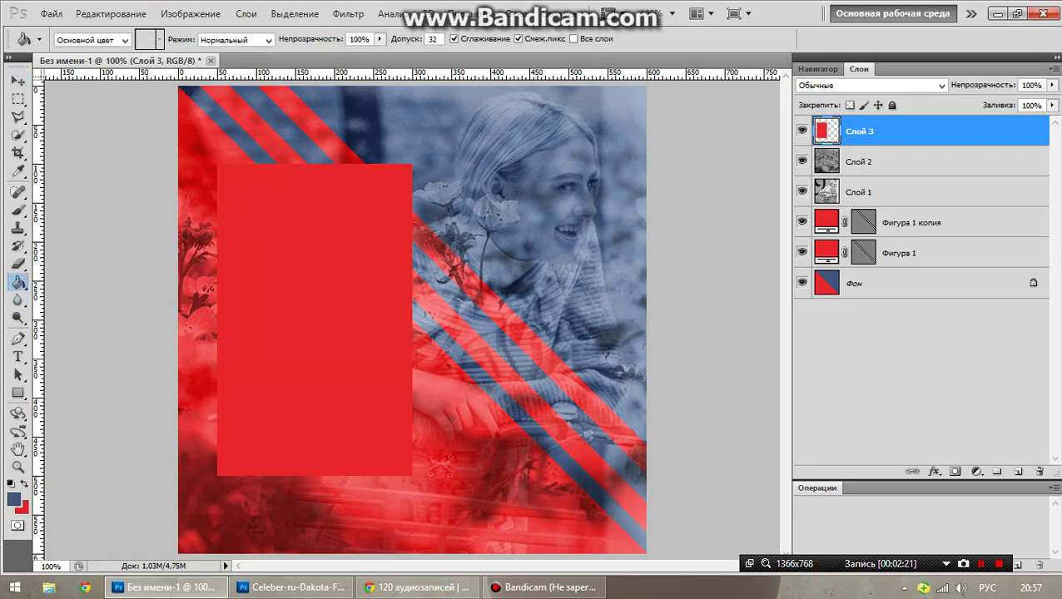
pyautogui.click(314, 320)
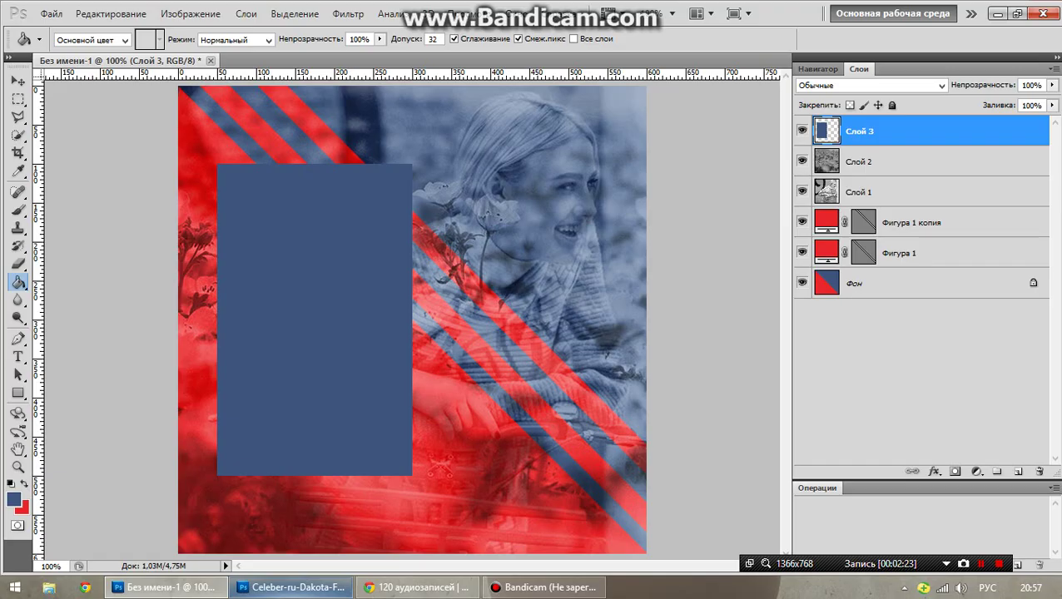
# Sample a muted red from the Dakota photo and fill the background's red areas with it
pyautogui.click(290, 587)
pyautogui.click(13, 499)
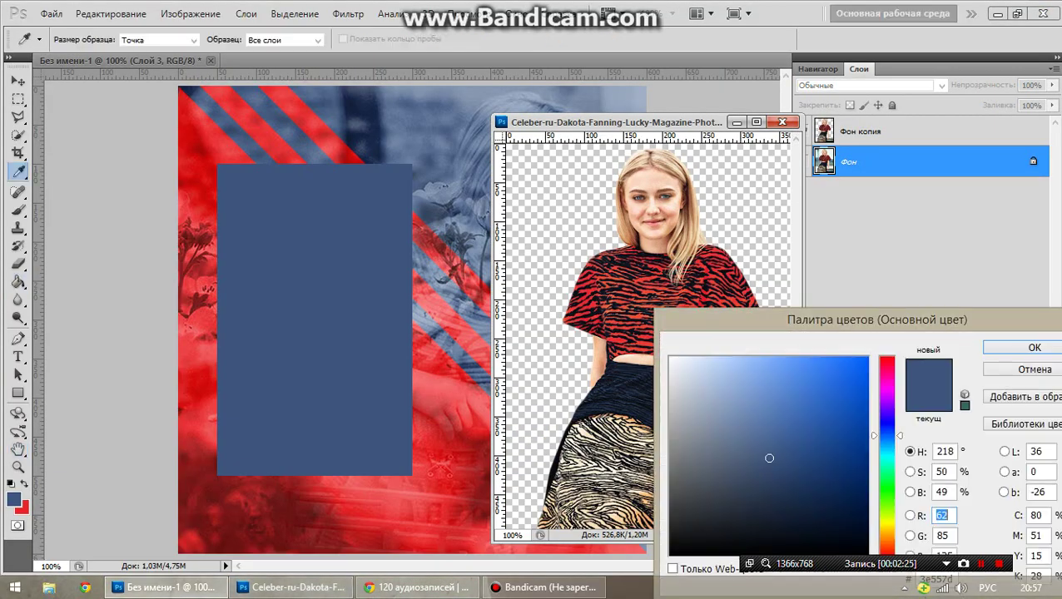
pyautogui.click(633, 275)
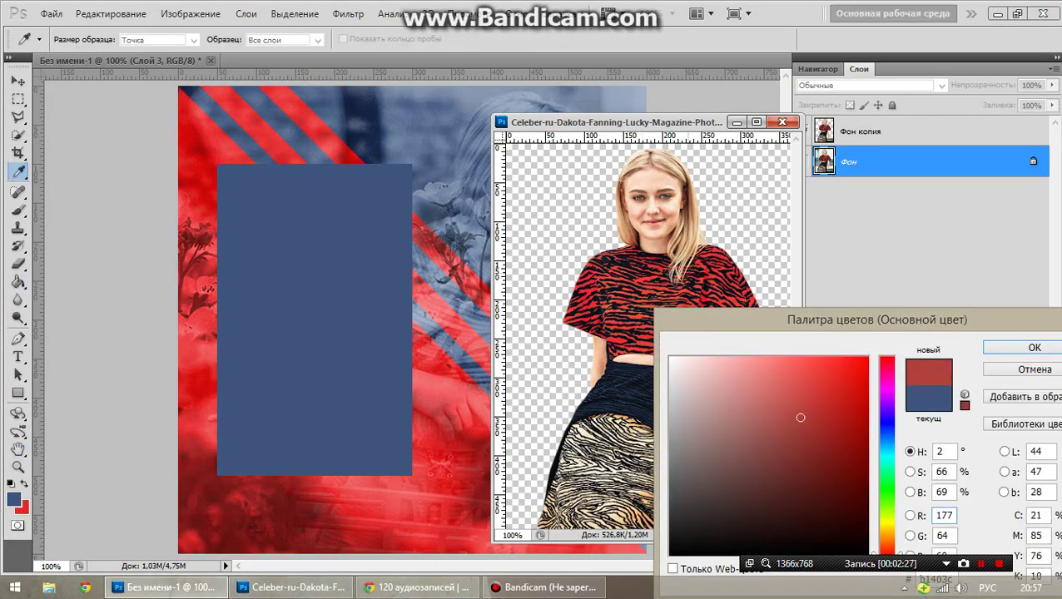
pyautogui.press('Return')
pyautogui.click(737, 122)
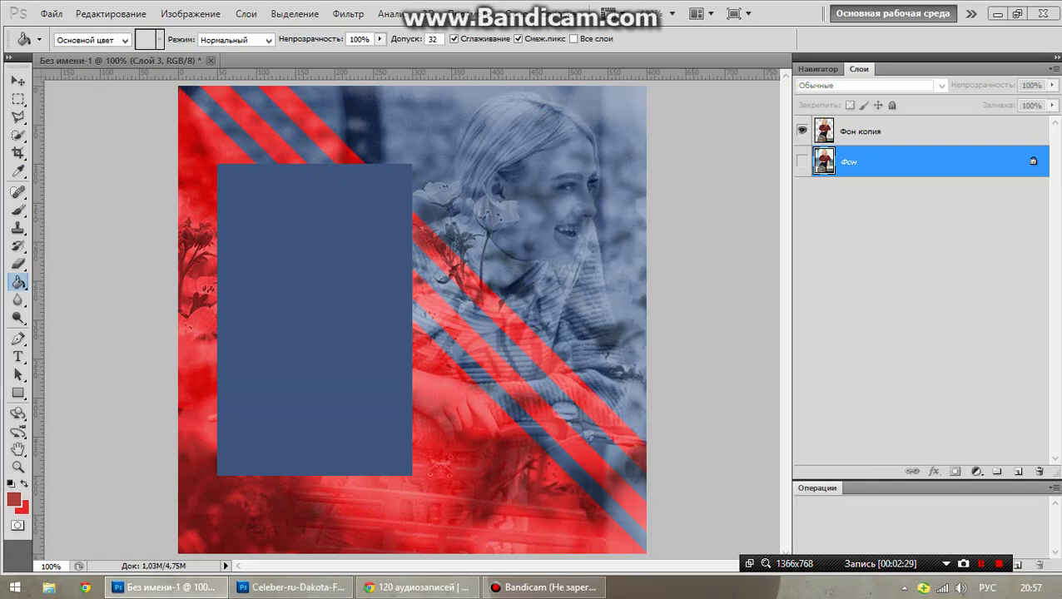
pyautogui.click(907, 223)
pyautogui.click(857, 283)
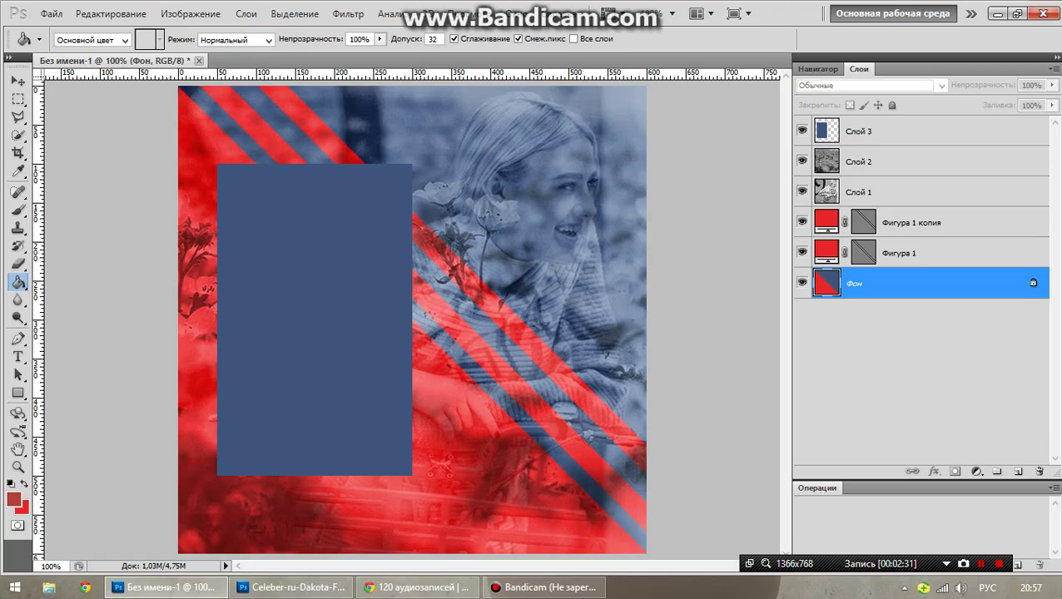
pyautogui.click(195, 293)
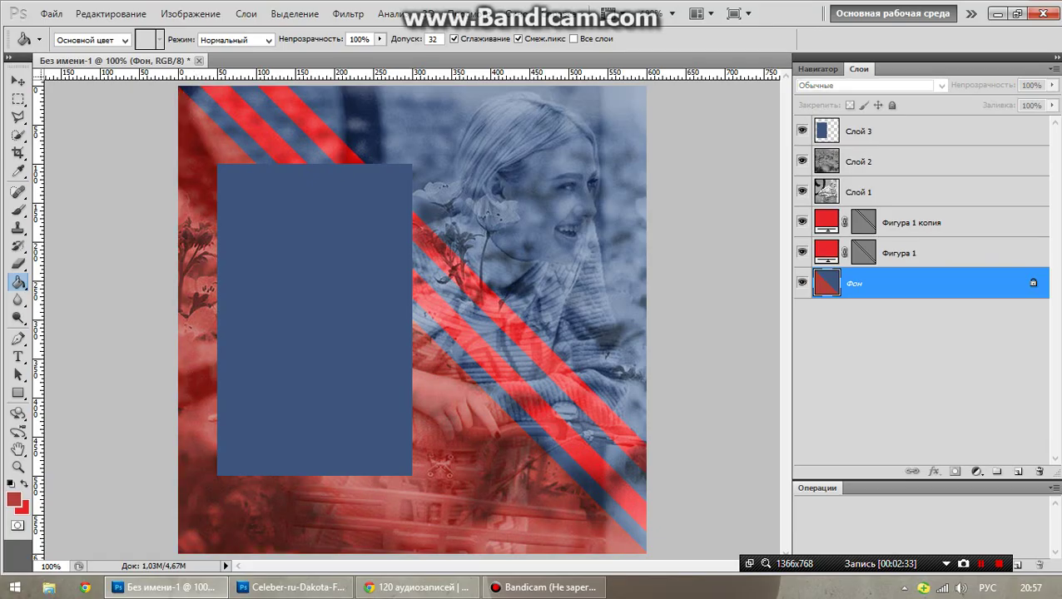
# Rasterize Фигура 1 and Фигура 1 копия and recolour both stripes muted red
pyautogui.click(899, 253)
pyautogui.click(200, 291)
pyautogui.click(497, 238)
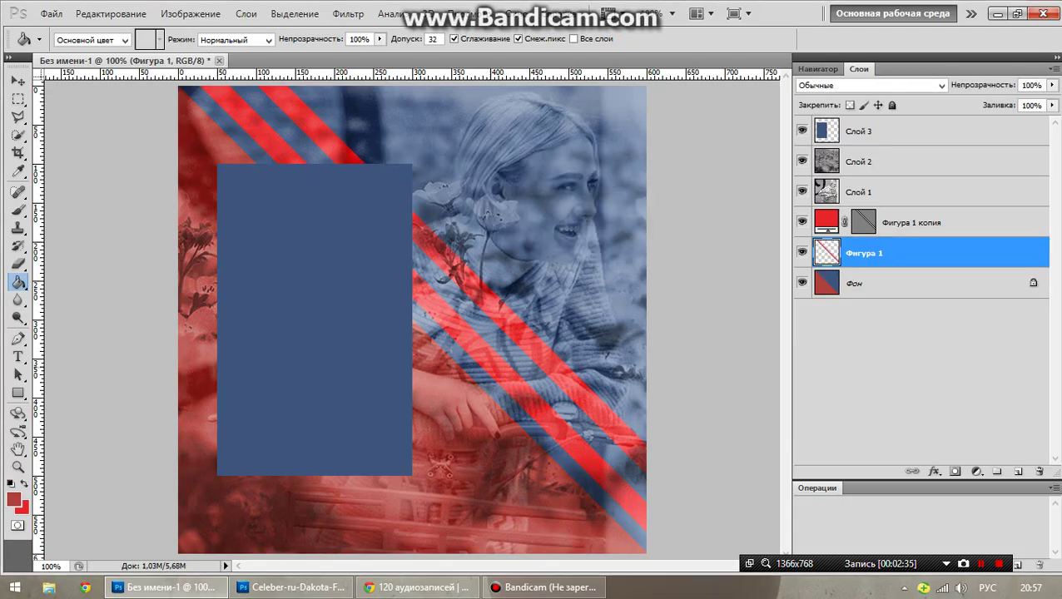
pyautogui.click(900, 222)
pyautogui.click(353, 154)
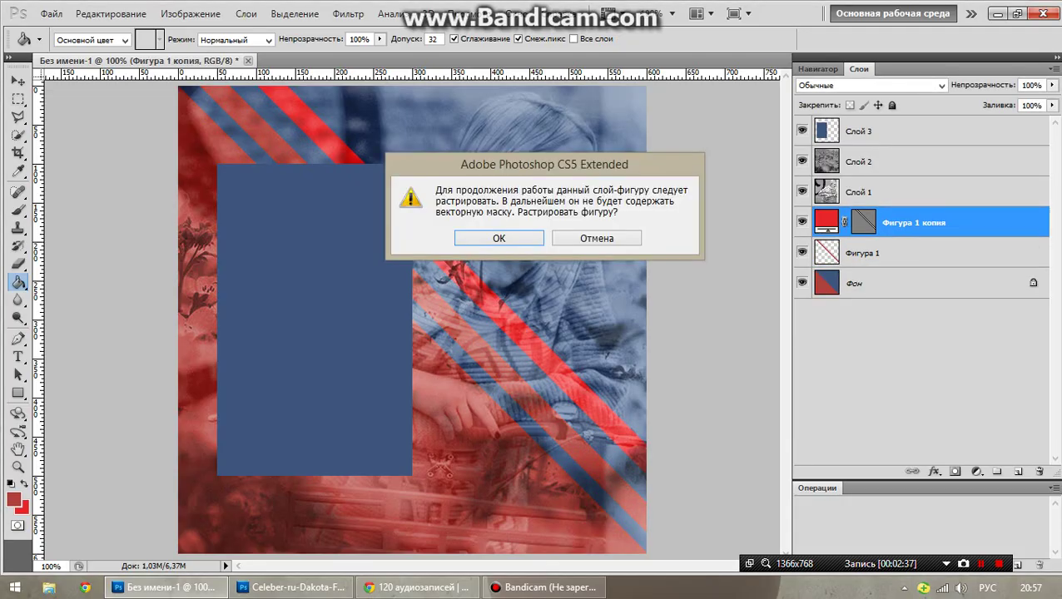
pyautogui.click(498, 238)
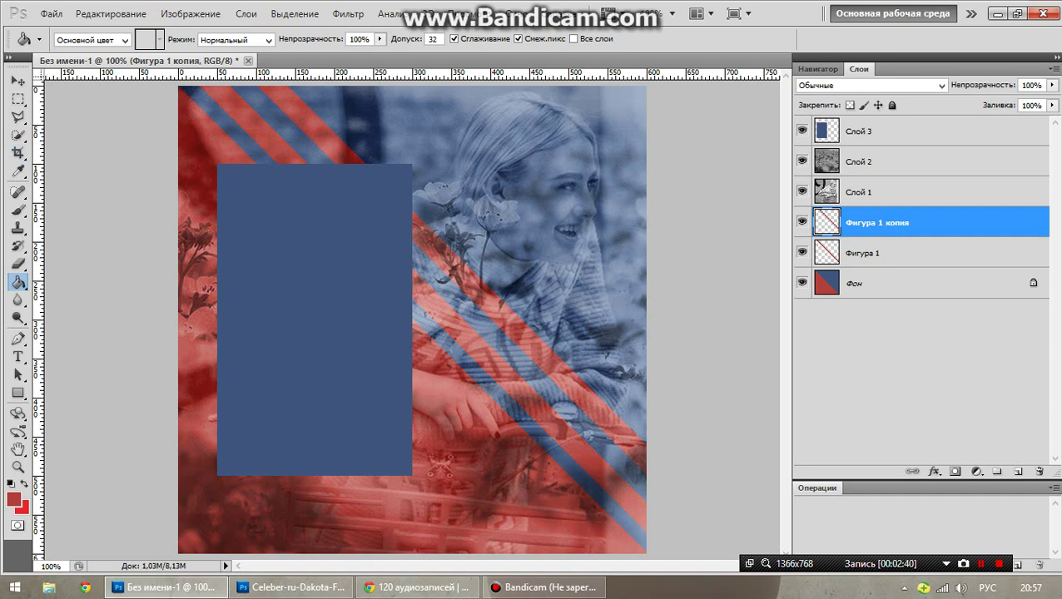
pyautogui.press('v')
pyautogui.hotkey('alt', '.')
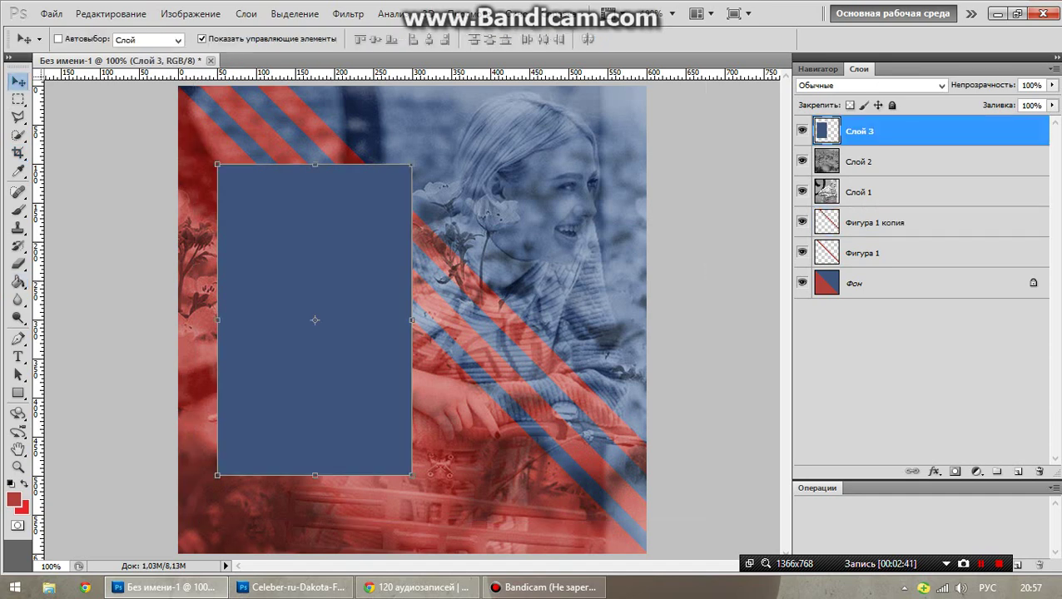
# Open the bench photo of the woman from the Исходники folder
pyautogui.hotkey('alt', 'f')
pyautogui.press('Down')
pyautogui.press('Return')
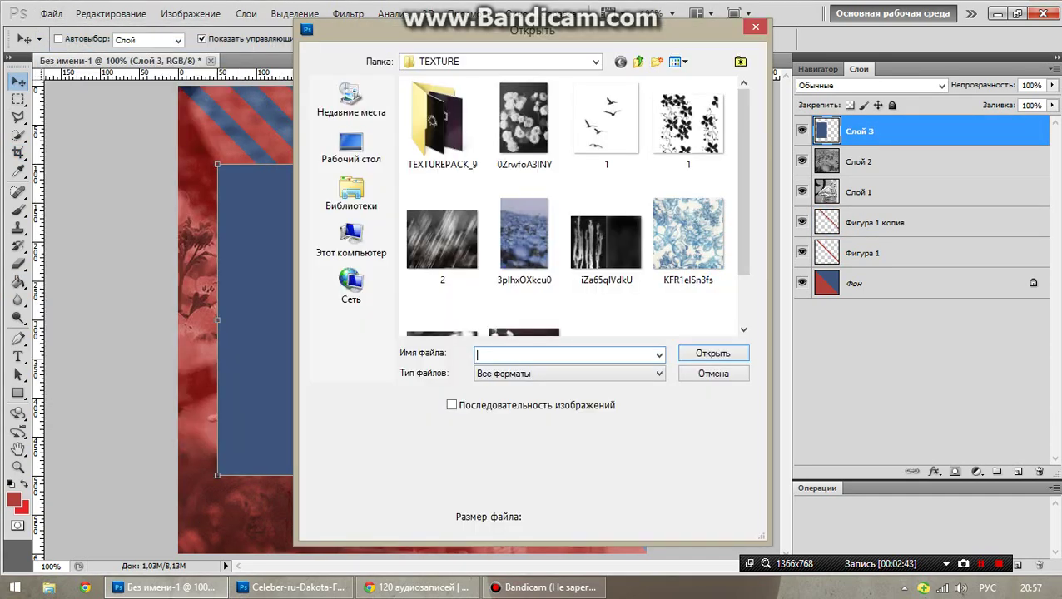
pyautogui.press('BackSpace')
pyautogui.press('Return')
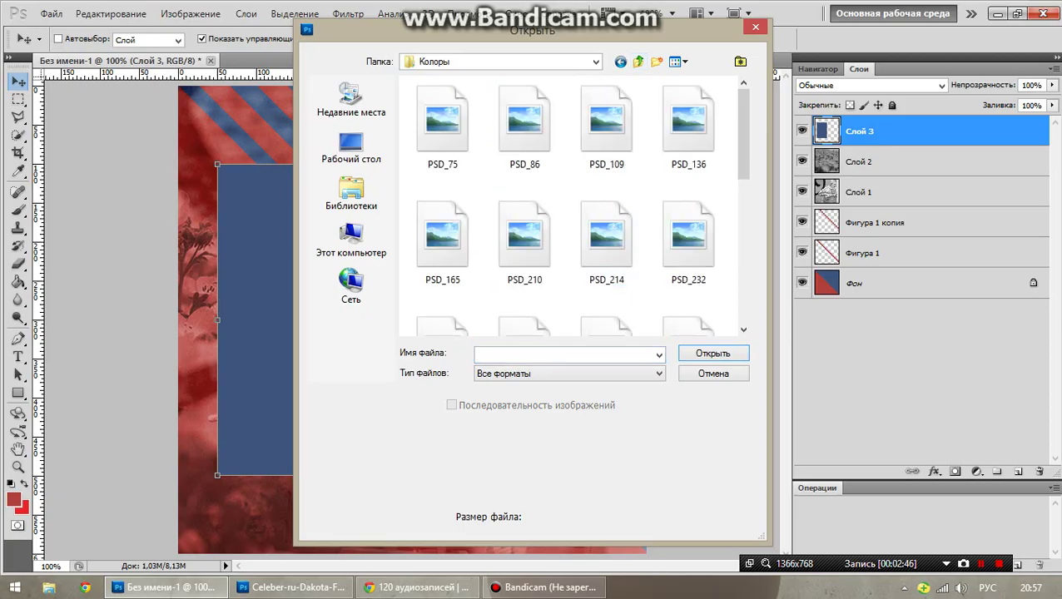
pyautogui.press('BackSpace')
pyautogui.press('Left')
pyautogui.press('Return')
pyautogui.scroll(-2, 574, 208)
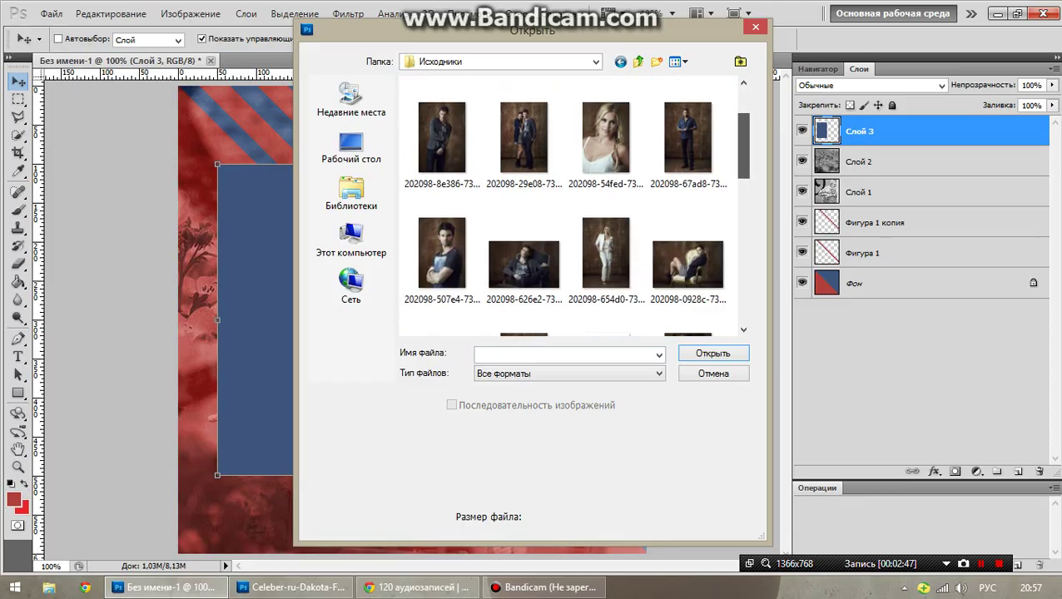
pyautogui.scroll(-5, 574, 208)
pyautogui.press('Down')
pyautogui.press('Up')
pyautogui.press('Left')
pyautogui.press('Right')
pyautogui.press('Return')
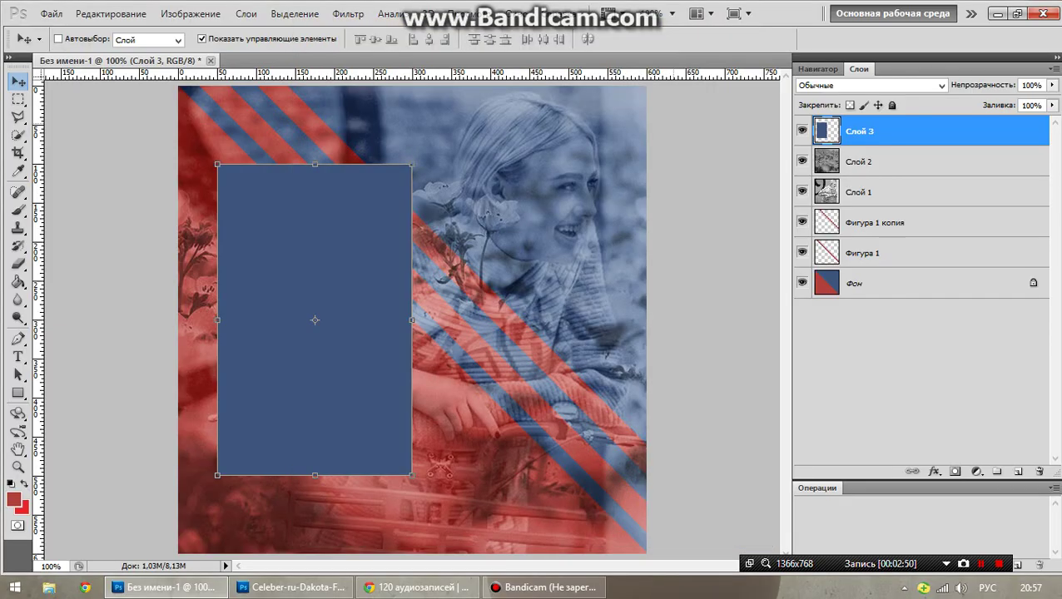
# Add the bench photo as Слой 4, clipped to the blue rectangle, desaturated, in Мягкий свет
pyautogui.moveTo(175, 291); pyautogui.dragTo(308, 305)
pyautogui.click(297, 78)
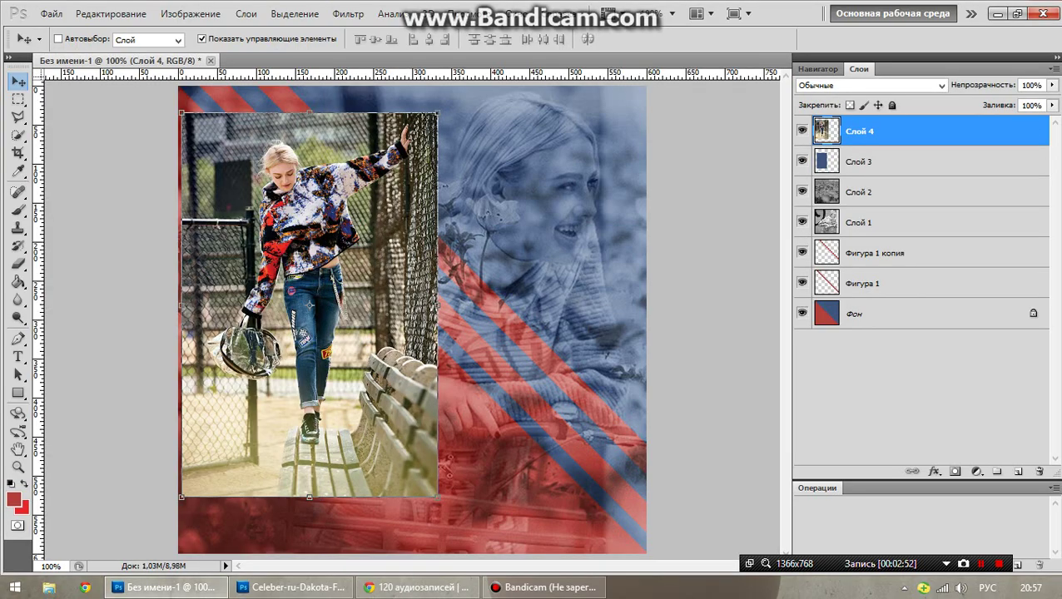
pyautogui.rightClick(854, 131)
pyautogui.click(907, 315)
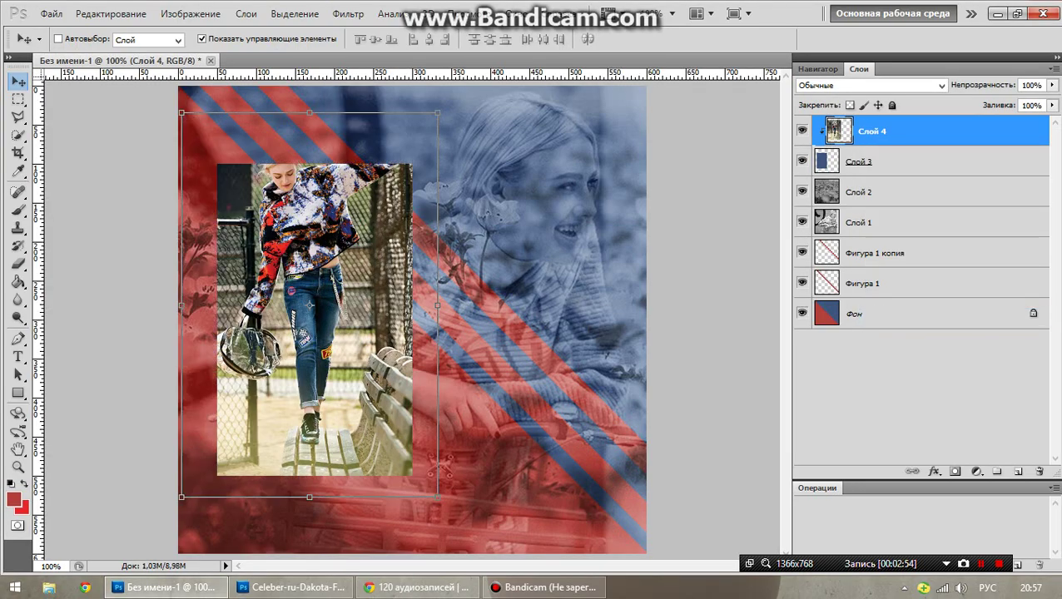
pyautogui.hotkey('ctrl', 'shift', 'u')
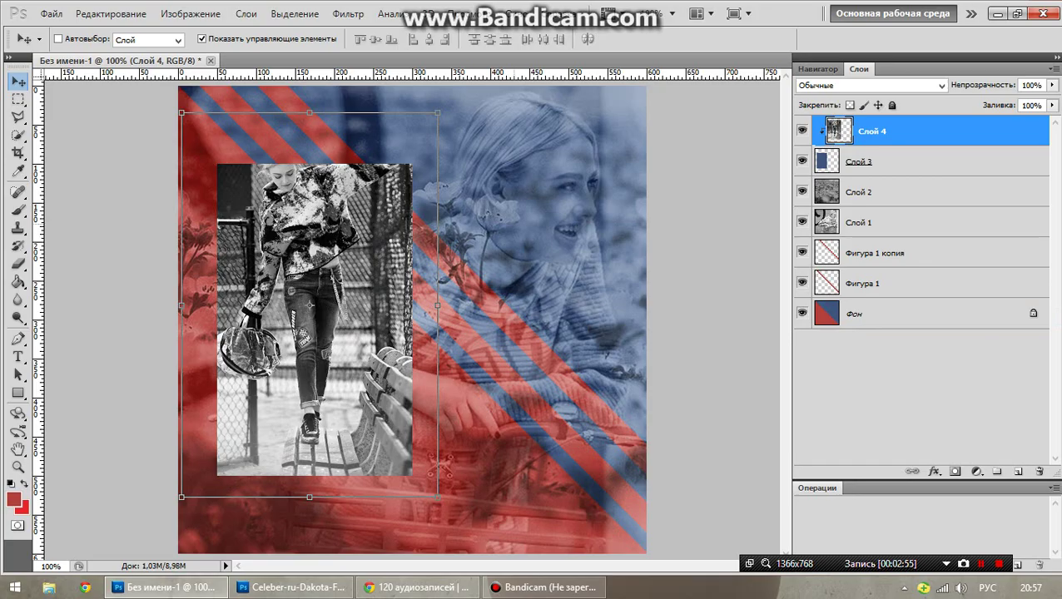
pyautogui.moveTo(310, 307); pyautogui.dragTo(306, 330)
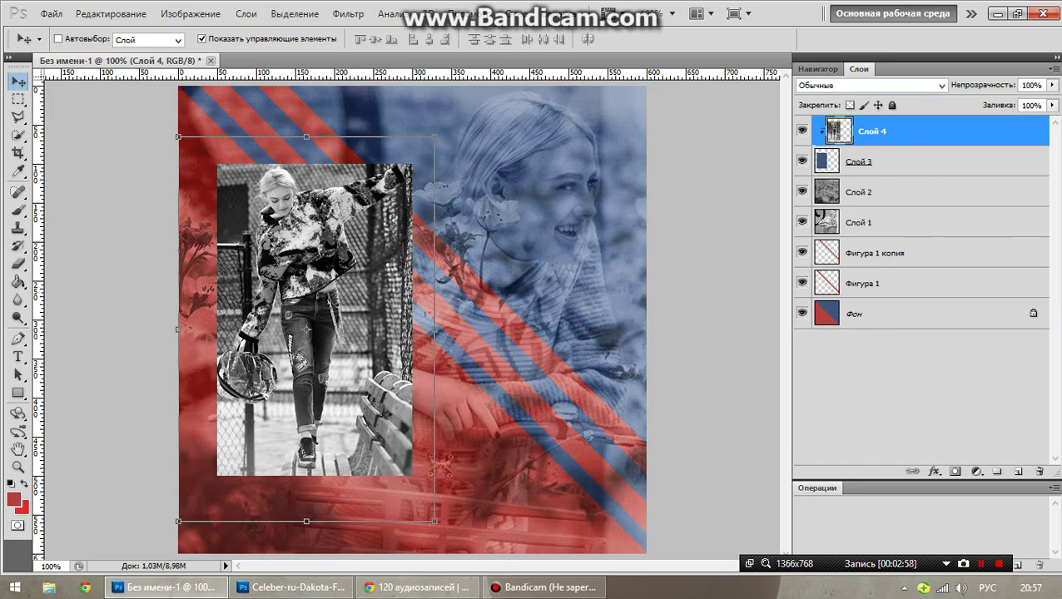
pyautogui.click(870, 85)
pyautogui.click(833, 298)
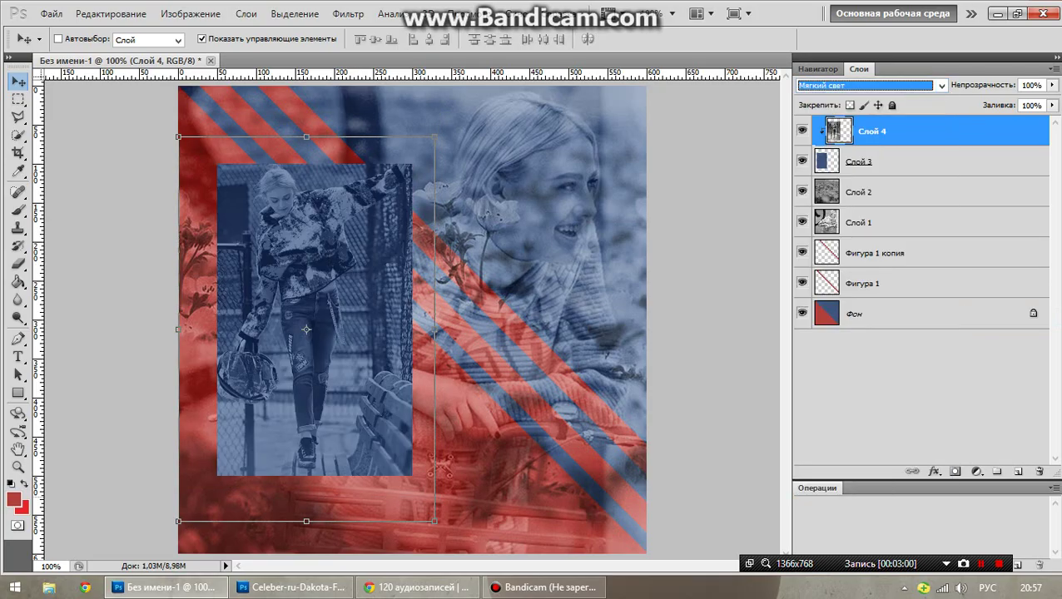
pyautogui.click(292, 588)
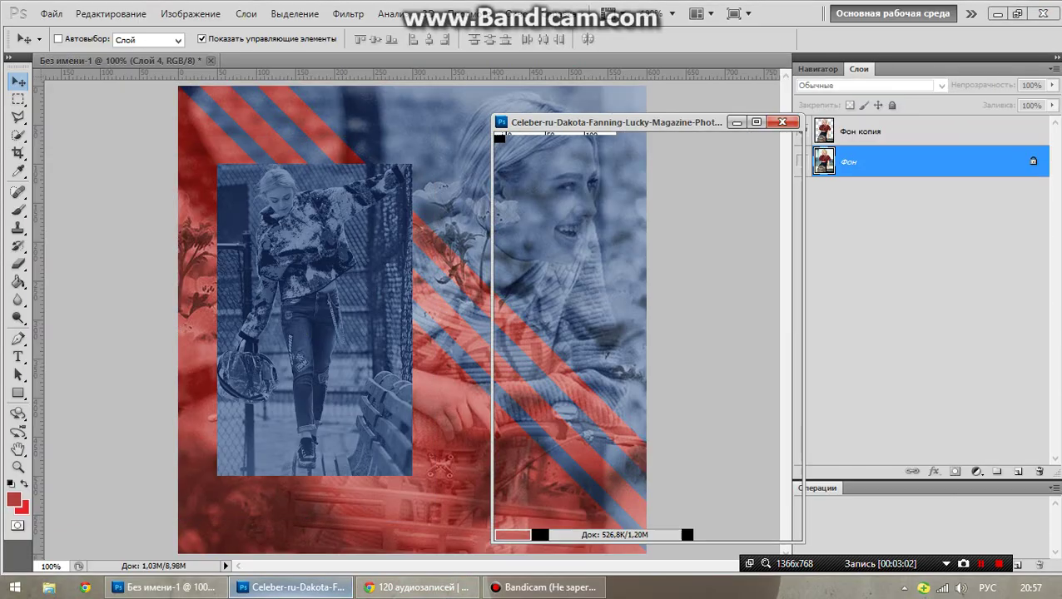
# Bring the woman cutout from the Celeber window into the collage above the bench photo
pyautogui.moveTo(650, 333); pyautogui.dragTo(374, 333)
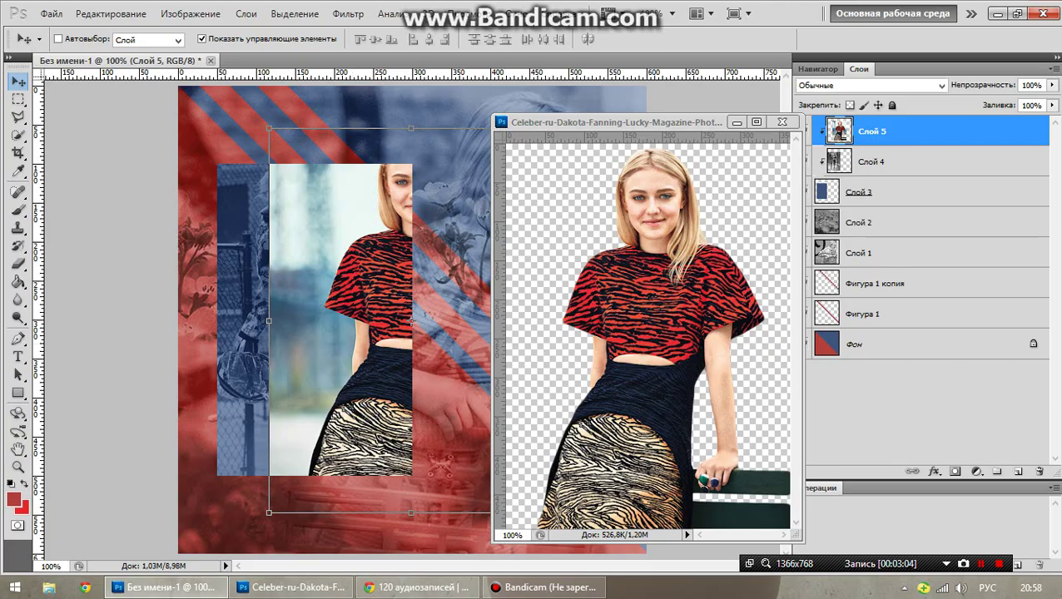
pyautogui.hotkey('ctrl', 'z')
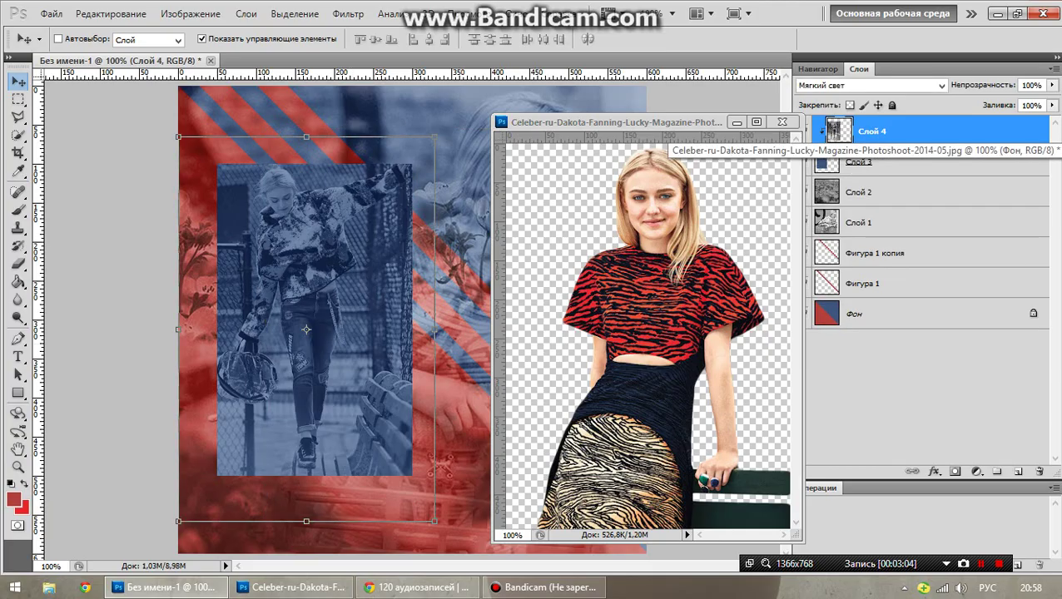
pyautogui.click(664, 337)
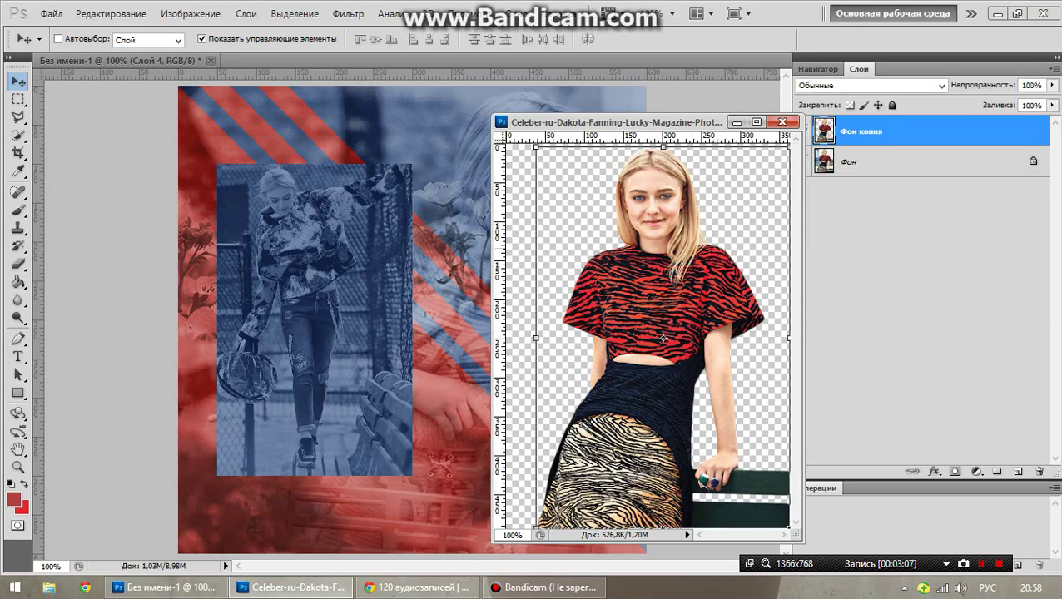
pyautogui.moveTo(664, 337)
pyautogui.mouseDown()
pyautogui.moveTo(362, 379)
pyautogui.moveTo(321, 370)
pyautogui.mouseUp()
# Scale the cutout proportionally to about 78% and move it up into place
pyautogui.hotkey('ctrl', 't')
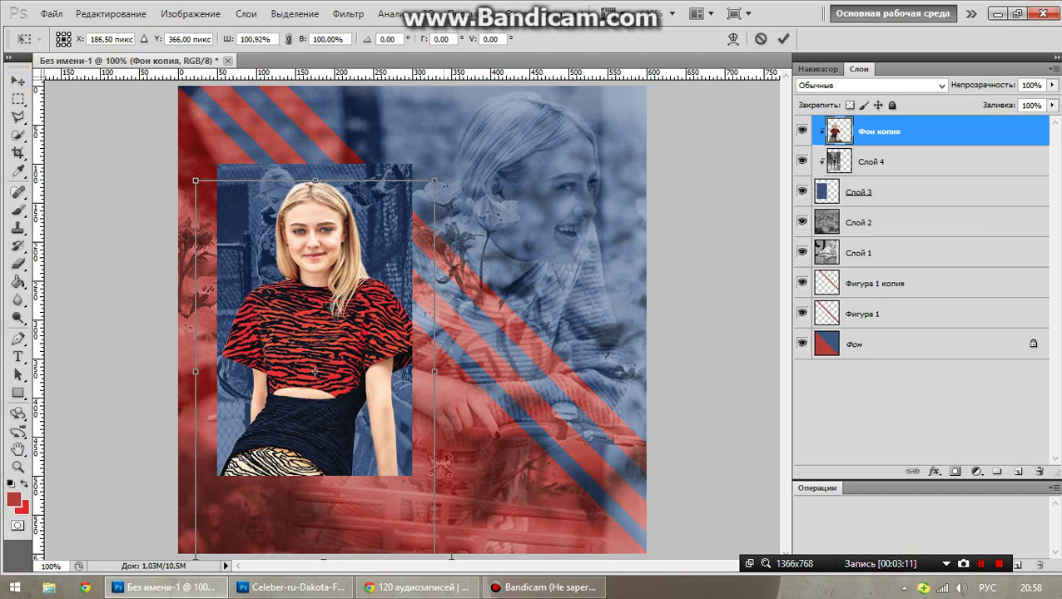
pyautogui.moveTo(435, 372); pyautogui.dragTo(411, 372)
pyautogui.click(289, 39)
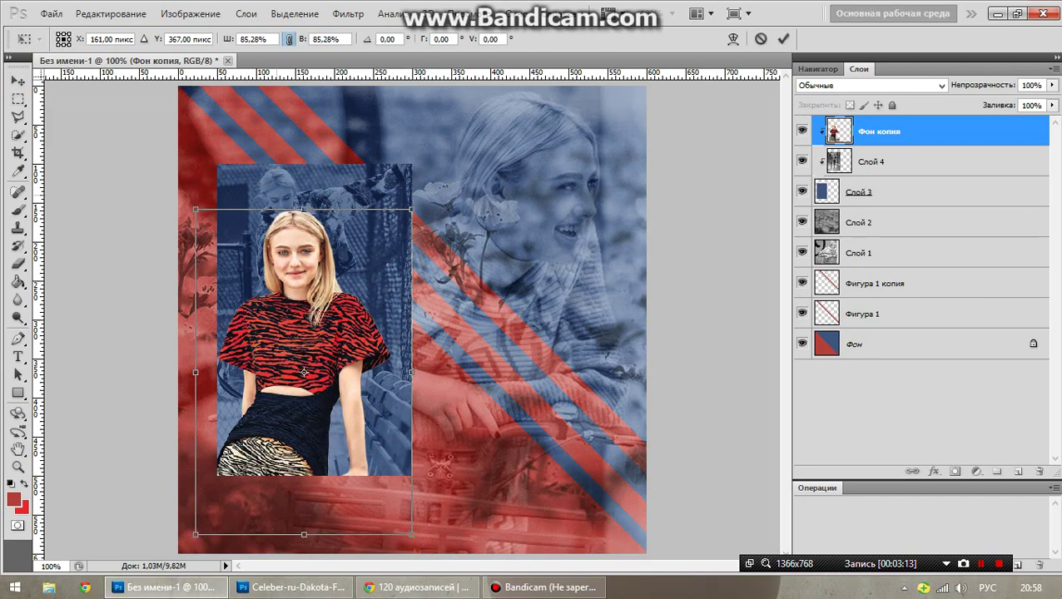
pyautogui.moveTo(304, 366); pyautogui.dragTo(327, 352)
pyautogui.moveTo(433, 197); pyautogui.dragTo(414, 226)
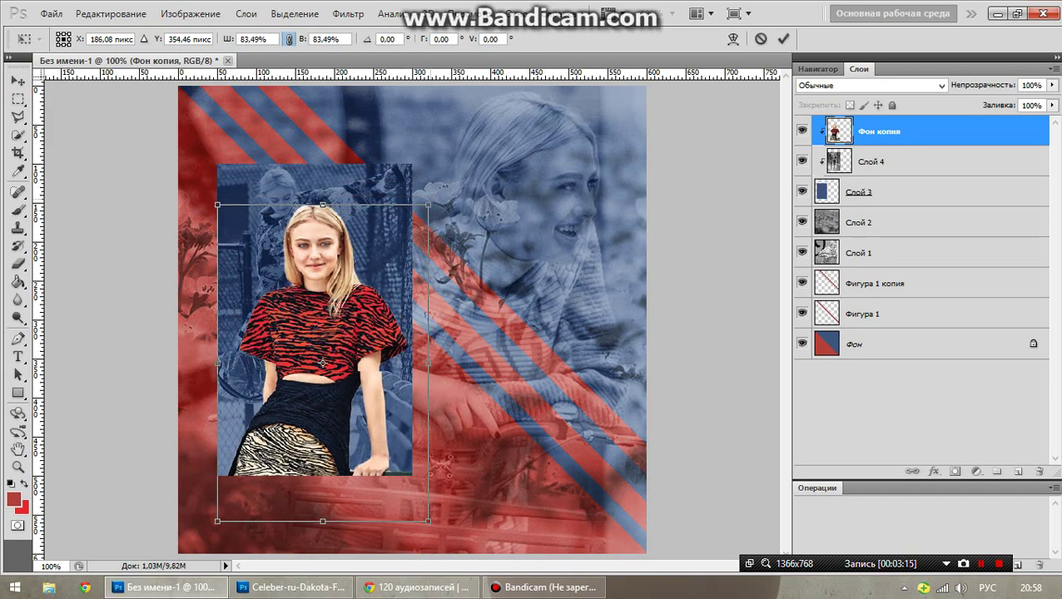
pyautogui.moveTo(315, 374); pyautogui.dragTo(316, 364)
pyautogui.click(870, 162)
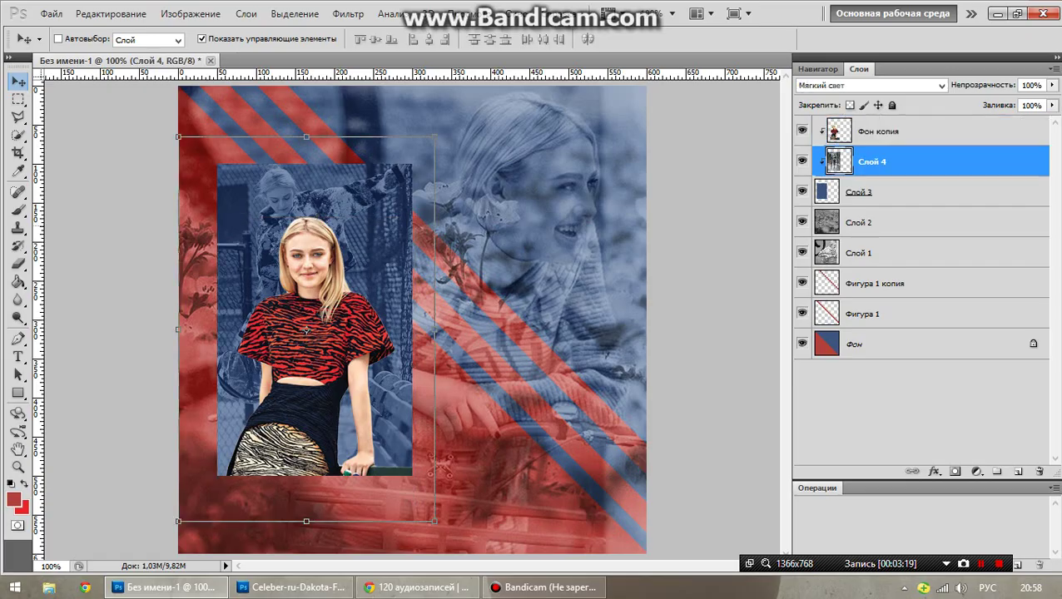
# Add a text layer reading 'Dakota' on the rectangle
pyautogui.click(18, 356)
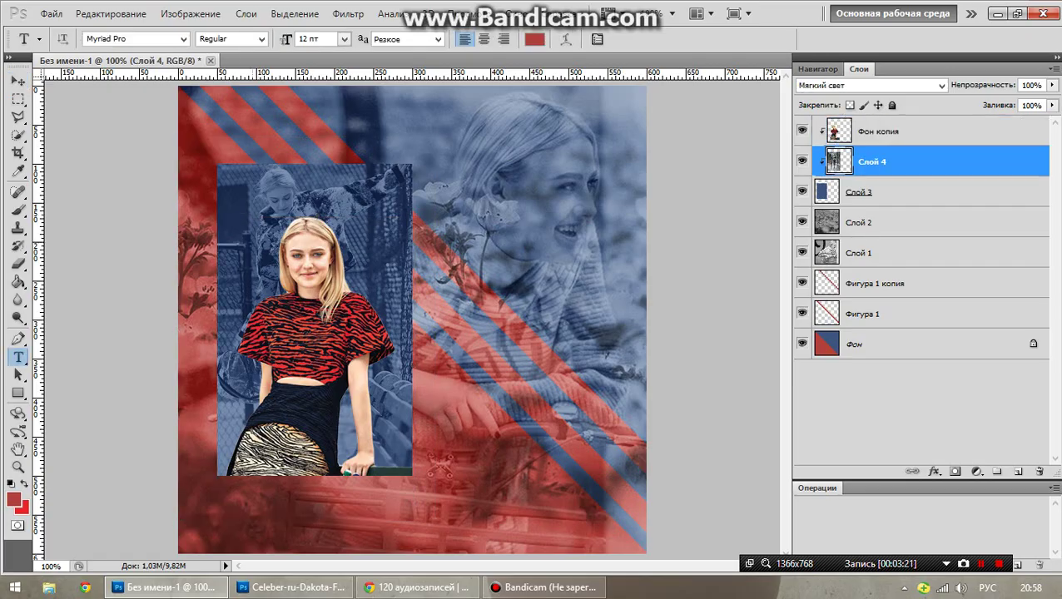
pyautogui.click(251, 243)
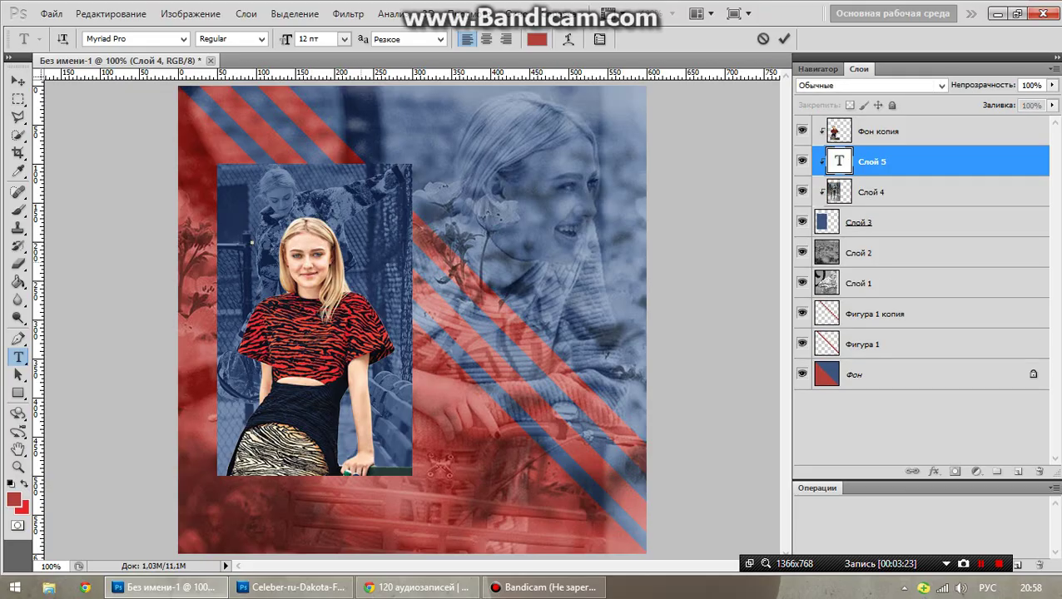
pyautogui.hotkey('alt', 'shift')
pyautogui.write('ta')
pyautogui.click(784, 38)
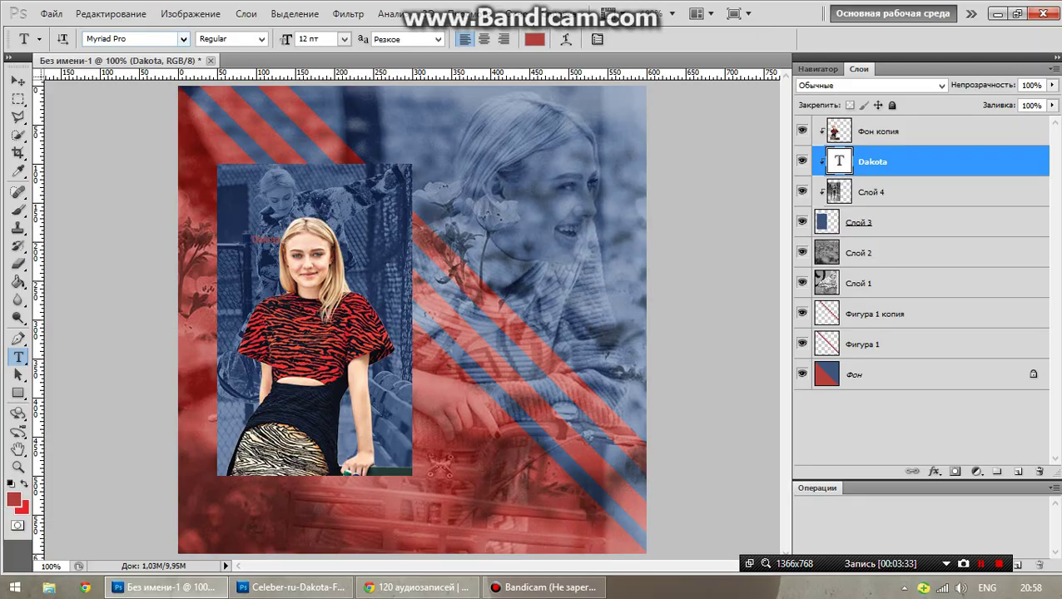
# Set the Dakota text to the January Script Personal Use font
pyautogui.click(183, 39)
pyautogui.moveTo(334, 324); pyautogui.dragTo(335, 242)
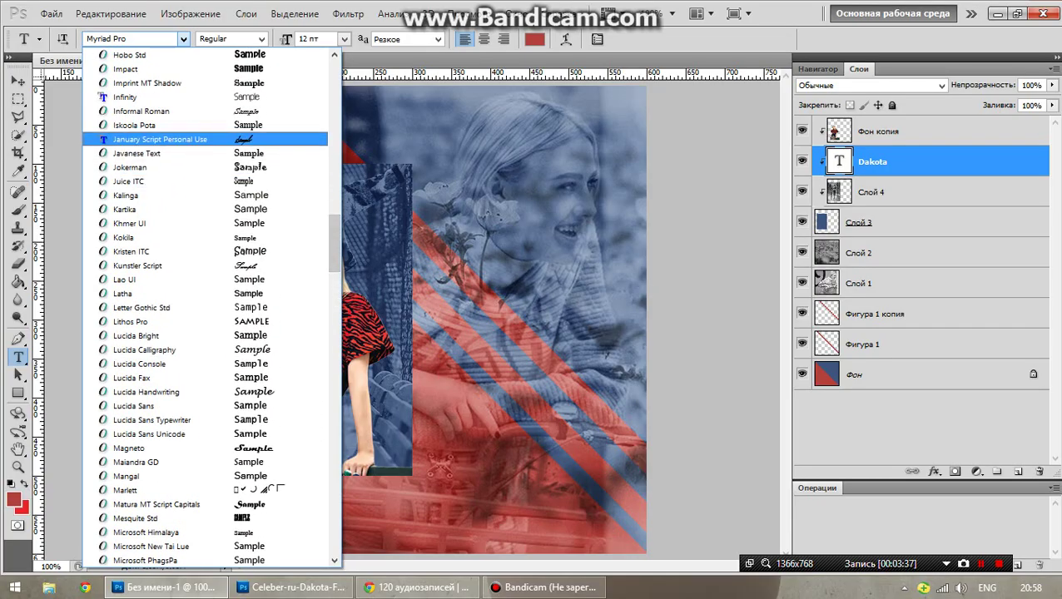
pyautogui.click(149, 140)
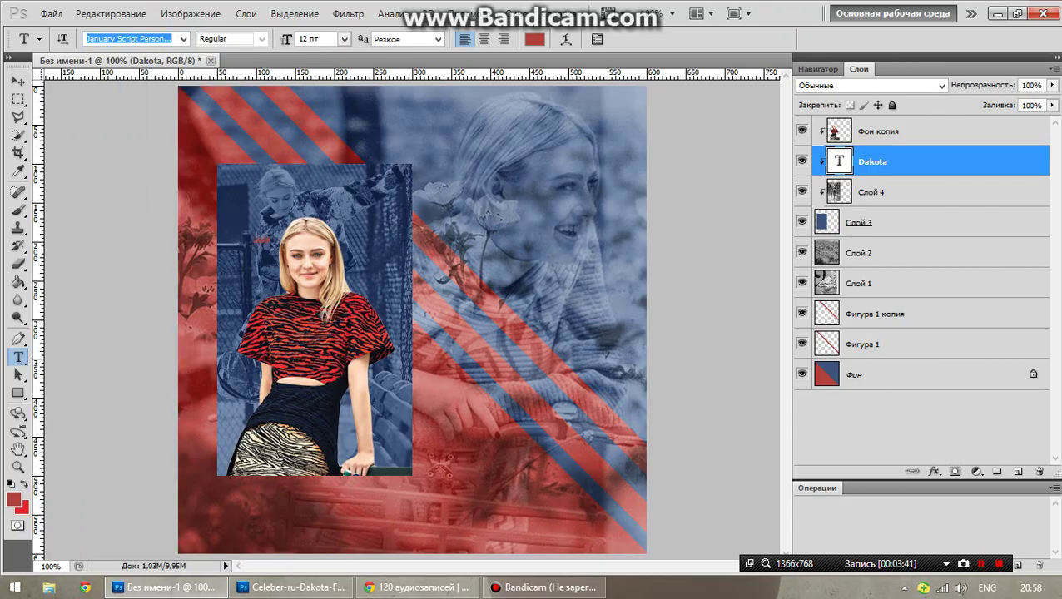
pyautogui.click(52, 14)
pyautogui.click(67, 44)
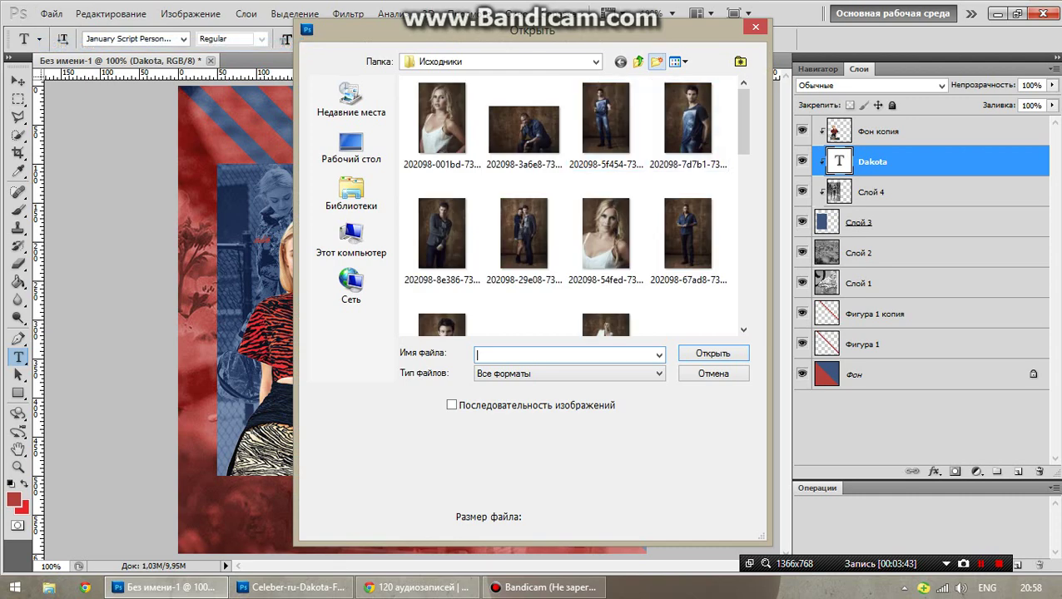
# Open DAKOTA.psd from the Работы folder, dismissing the missing-fonts warning
pyautogui.click(638, 62)
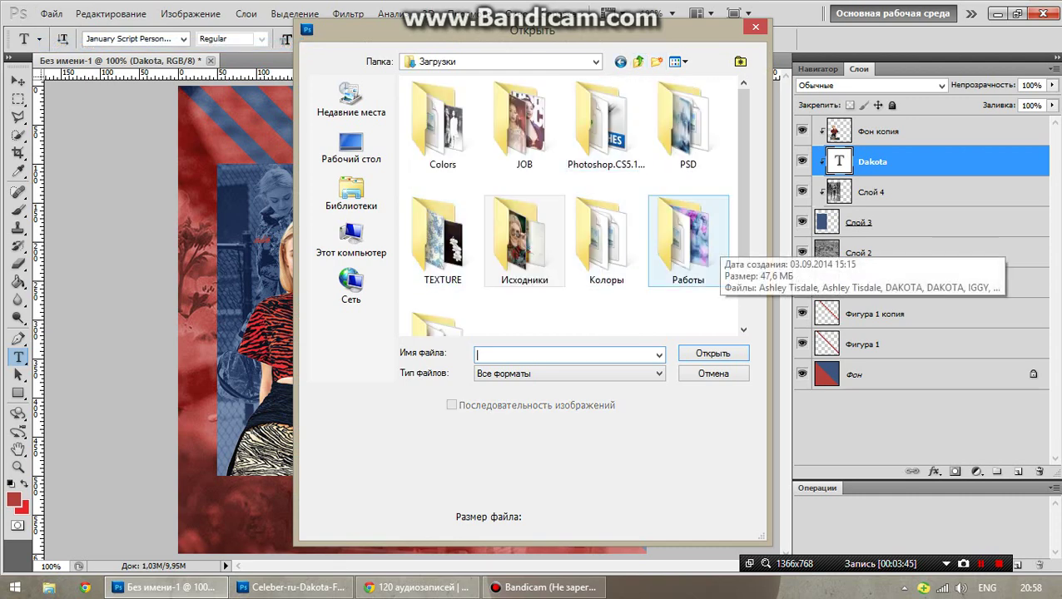
pyautogui.doubleClick(687, 241)
pyautogui.click(686, 125)
pyautogui.doubleClick(687, 124)
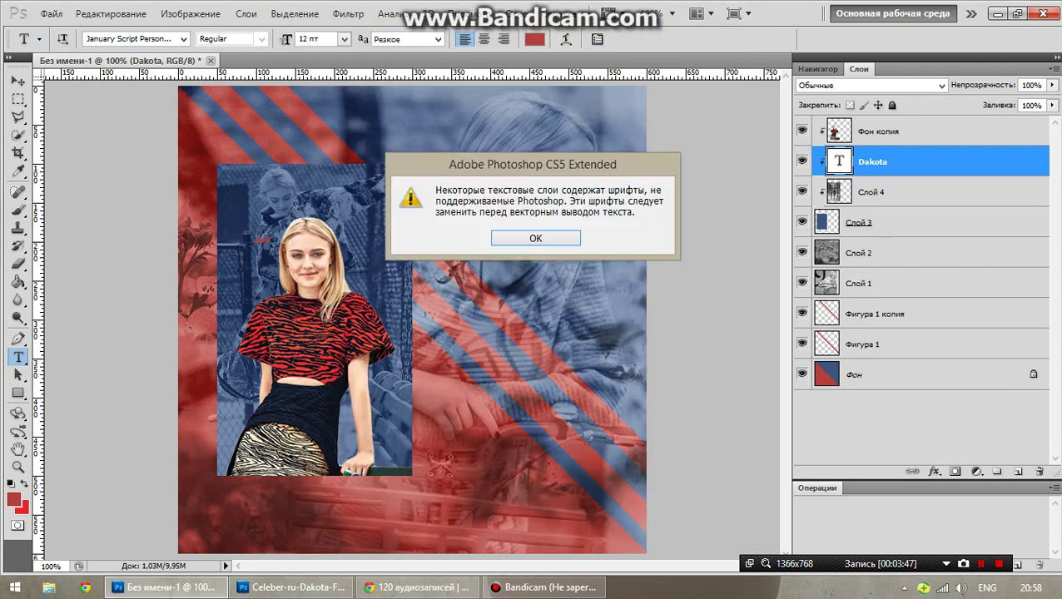
pyautogui.press('Return')
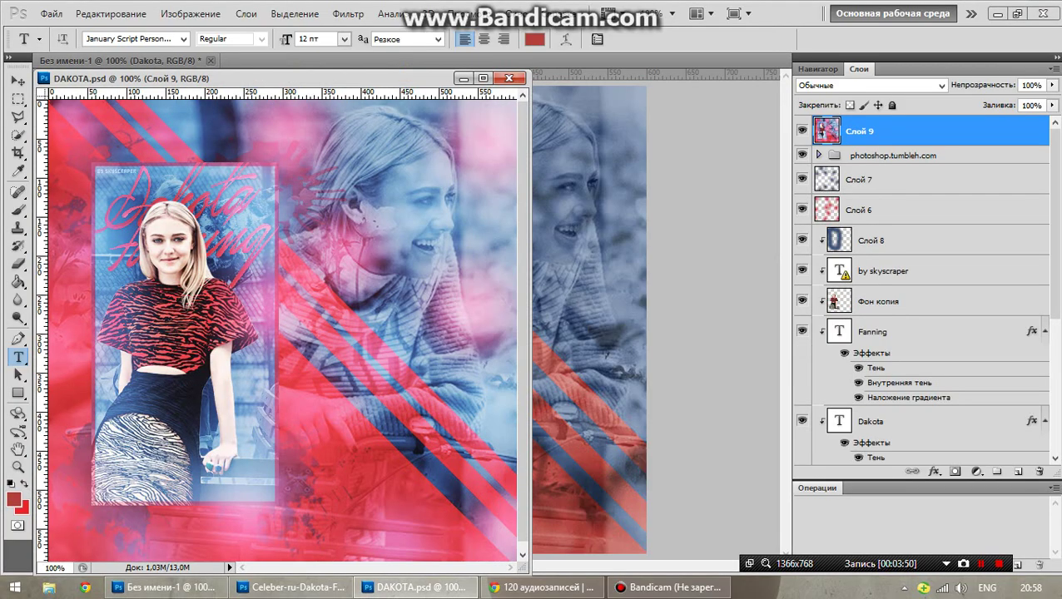
# Copy the 'by skyscraper' text and the photoshop.tumbleh.com group into the collage
pyautogui.moveTo(883, 270); pyautogui.dragTo(583, 257)
pyautogui.hotkey('ctrl', 'Tab')
pyautogui.scroll(-5, 924, 291)
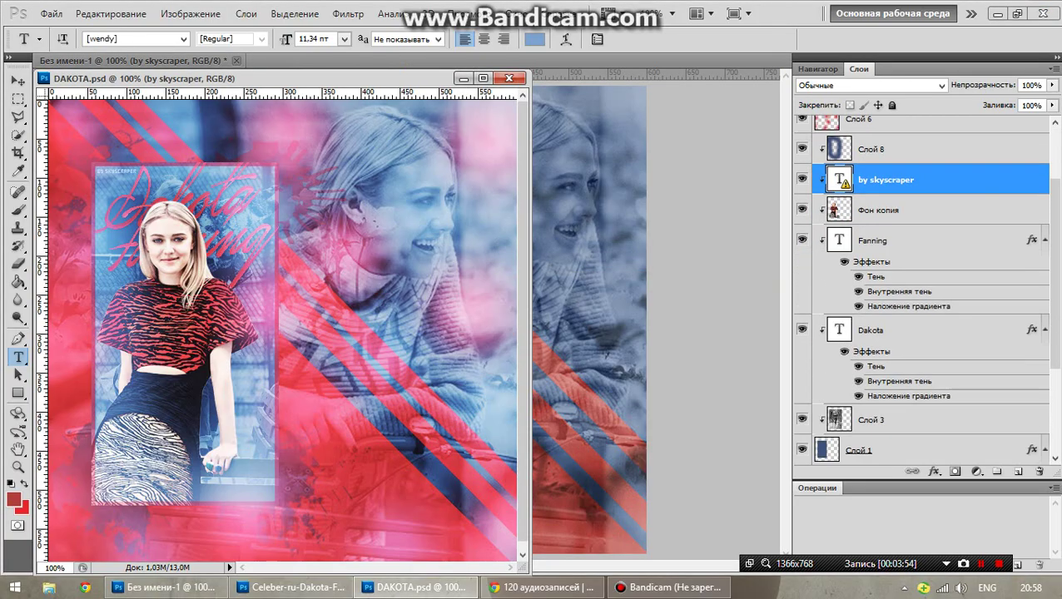
pyautogui.scroll(3, 924, 291)
pyautogui.scroll(2, 925, 291)
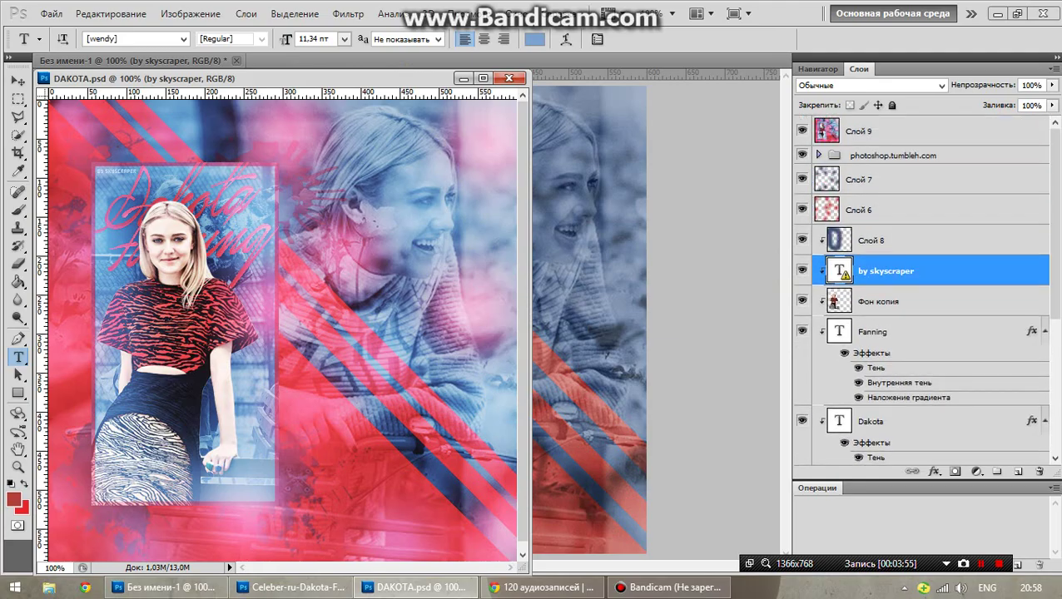
pyautogui.moveTo(896, 155)
pyautogui.mouseDown()
pyautogui.moveTo(896, 165)
pyautogui.moveTo(582, 256)
pyautogui.mouseUp()
# Copy the layer style of DAKOTA's Fanning text layer
pyautogui.hotkey('ctrl', 'Tab')
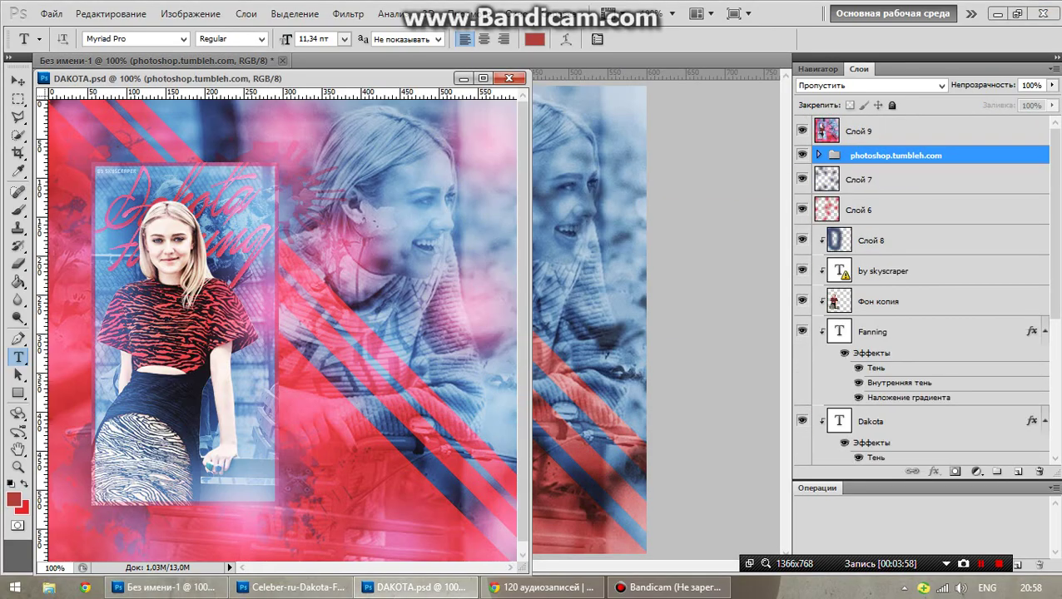
pyautogui.scroll(-1, 925, 291)
pyautogui.scroll(-2, 924, 292)
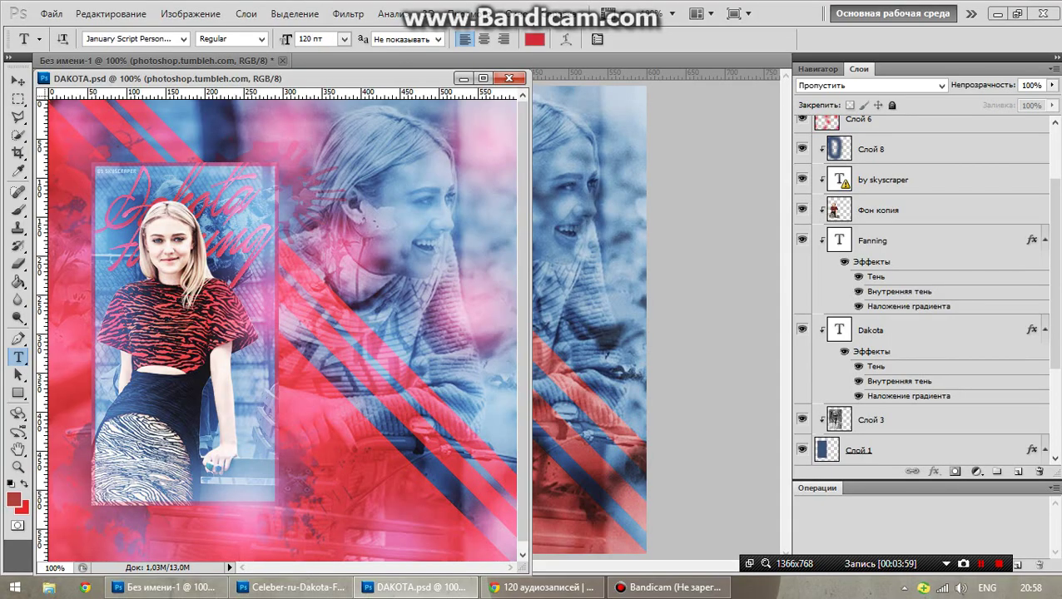
pyautogui.click(898, 241)
pyautogui.rightClick(898, 241)
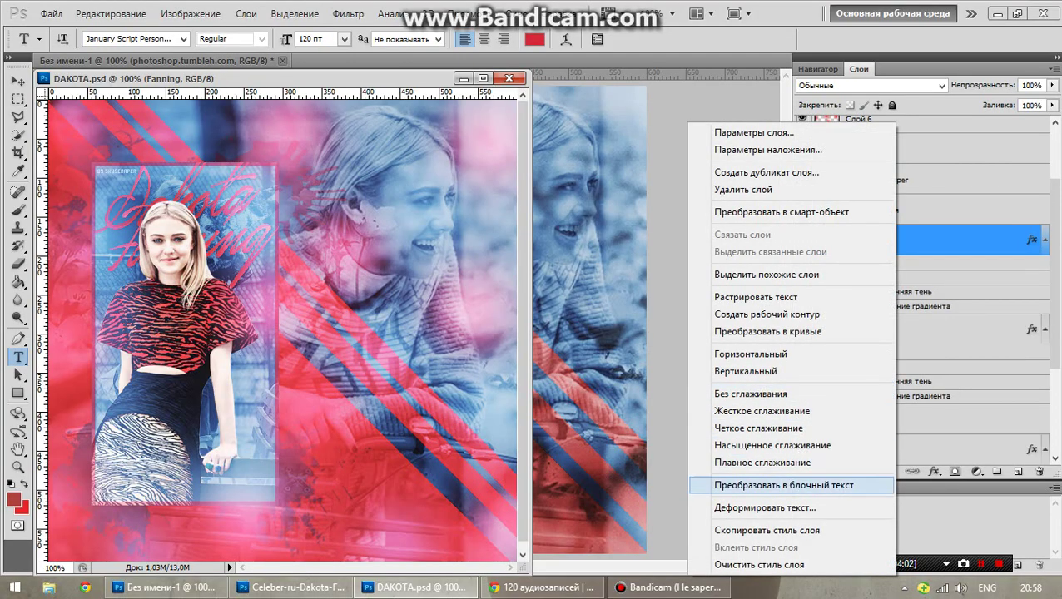
pyautogui.click(766, 531)
# Hide the photoshop.tumbleh.com group and 'by skyscraper' text in the collage
pyautogui.hotkey('ctrl', 'Tab')
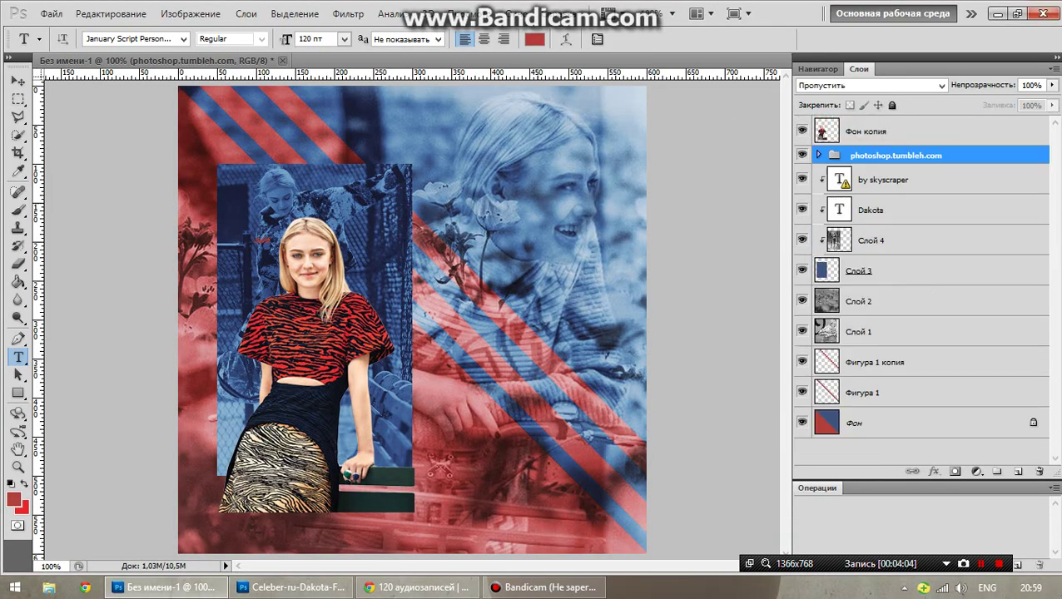
pyautogui.click(886, 180)
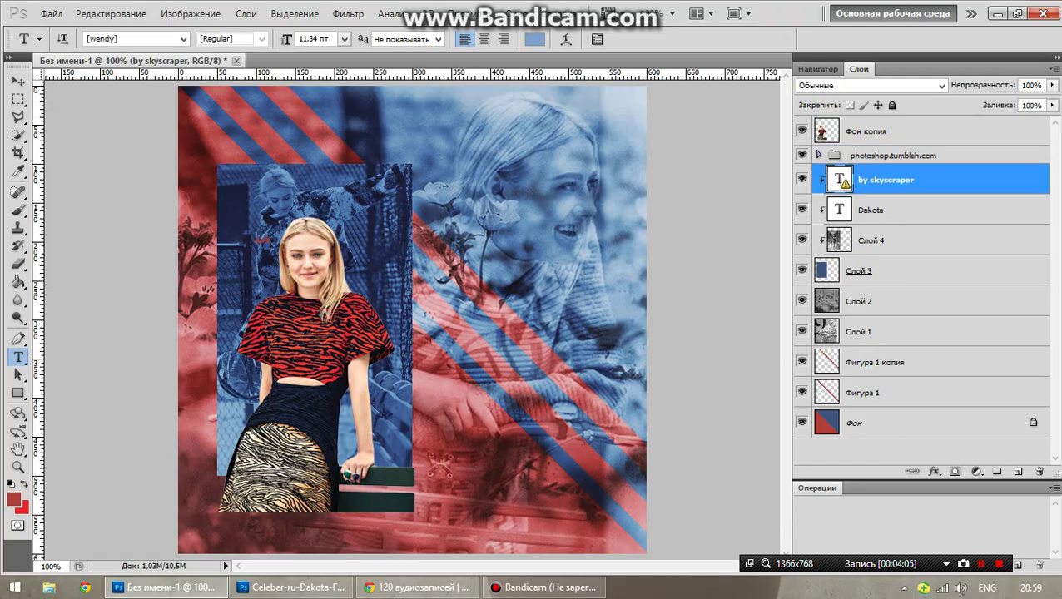
pyautogui.click(802, 155)
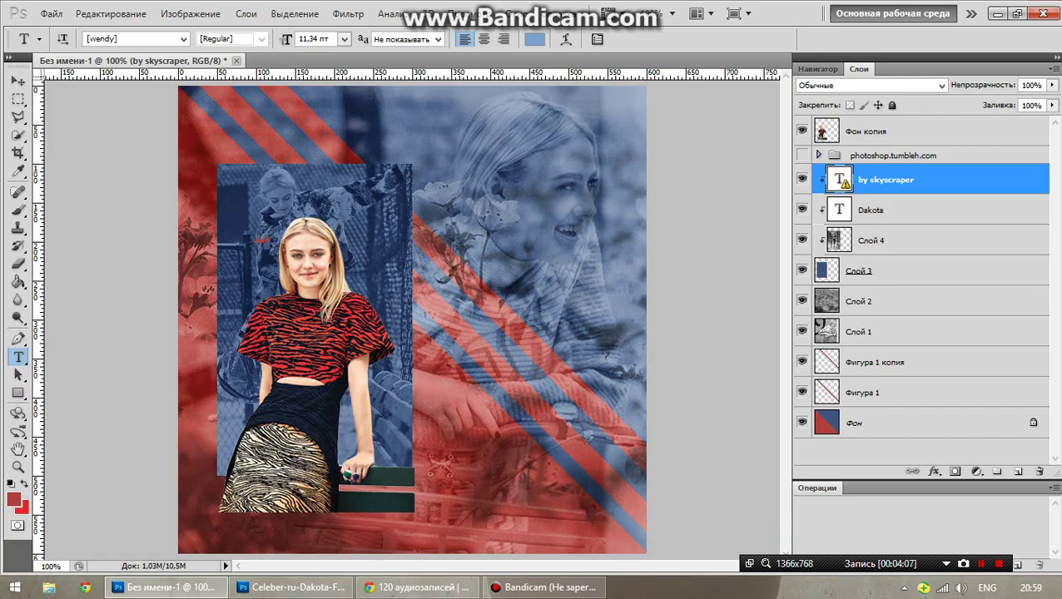
pyautogui.click(802, 180)
# Paste the copied style onto the Dakota layer and set its size to 60 pt
pyautogui.click(873, 210)
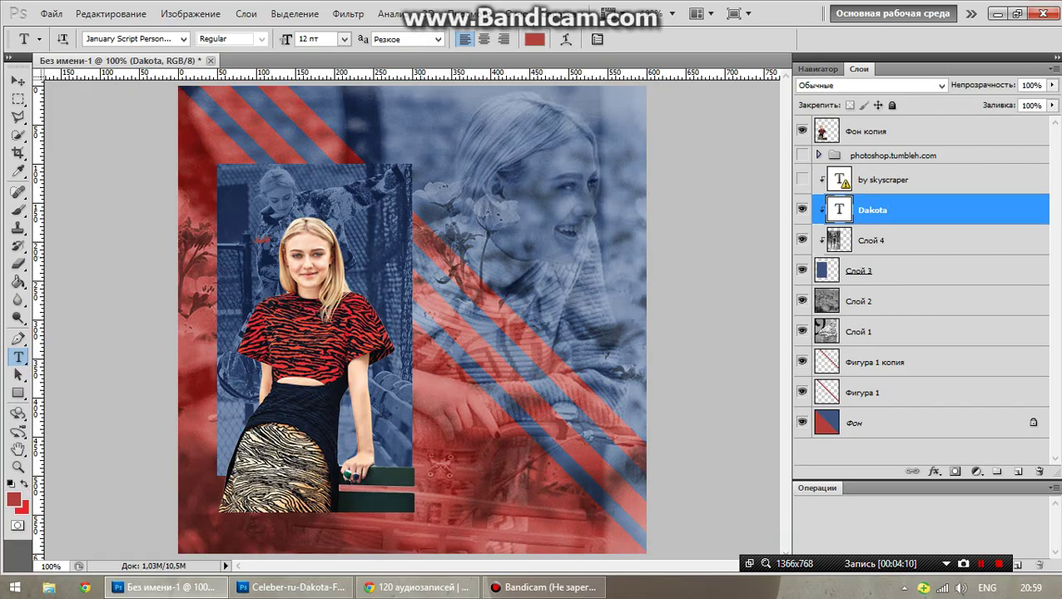
pyautogui.rightClick(895, 210)
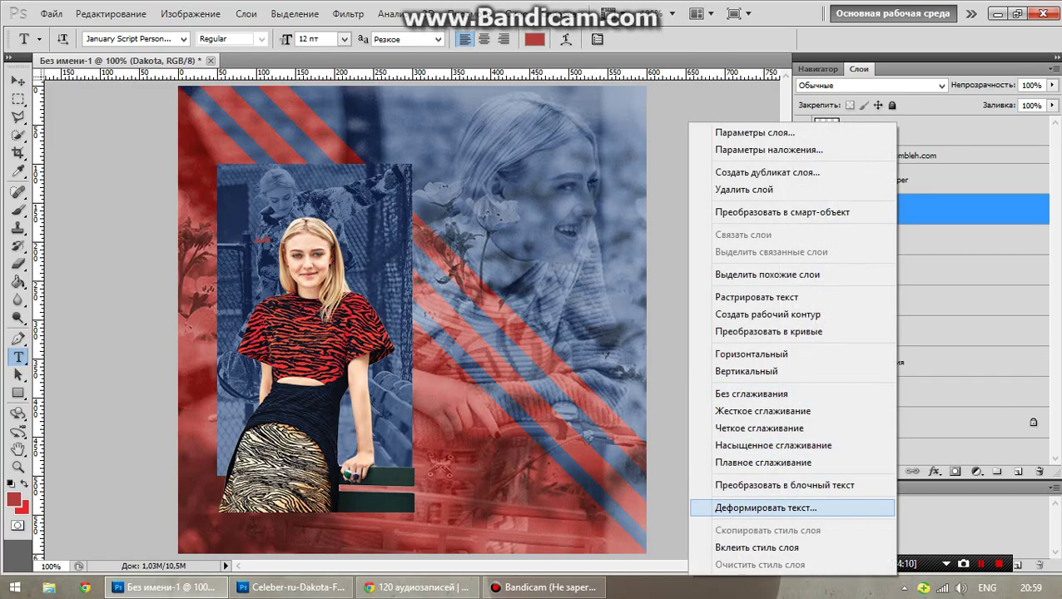
pyautogui.click(750, 548)
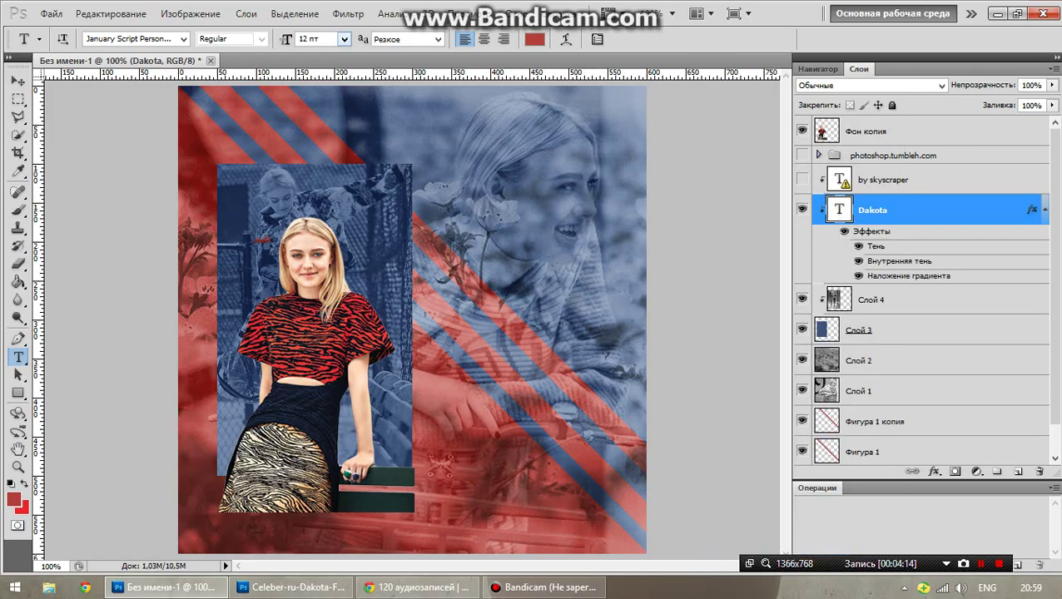
pyautogui.click(343, 38)
pyautogui.click(324, 285)
# Enlarge Dakota to 110 pt, then move it up-left and tilt it slightly
pyautogui.moveTo(308, 38); pyautogui.dragTo(299, 38)
pyautogui.write('110')
pyautogui.press('Return')
pyautogui.press('v')
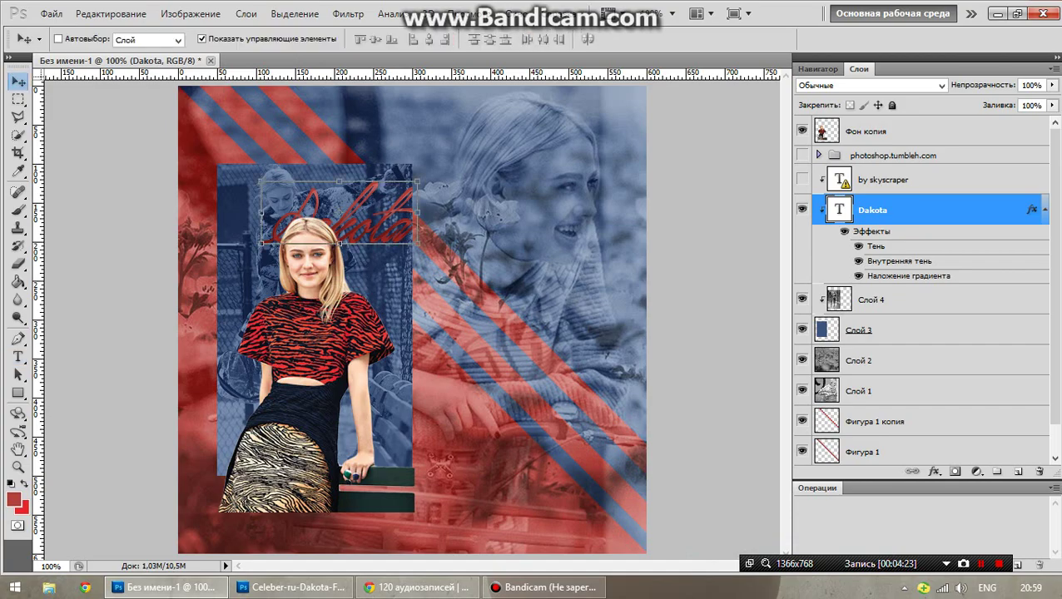
pyautogui.hotkey('ctrl', 't')
pyautogui.moveTo(350, 212); pyautogui.dragTo(288, 204)
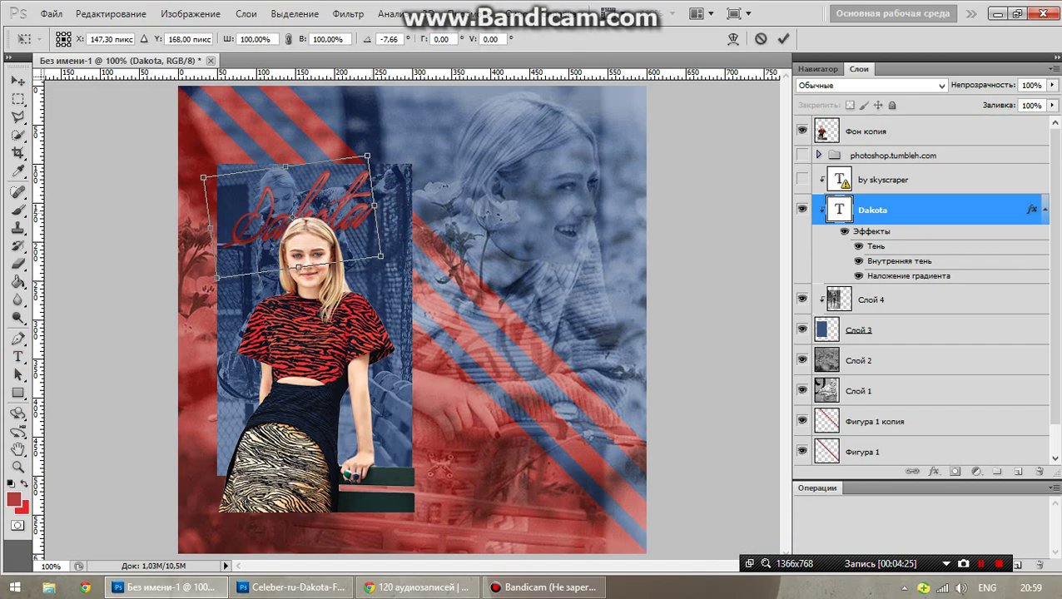
pyautogui.moveTo(190, 183); pyautogui.dragTo(193, 166)
pyautogui.click(783, 38)
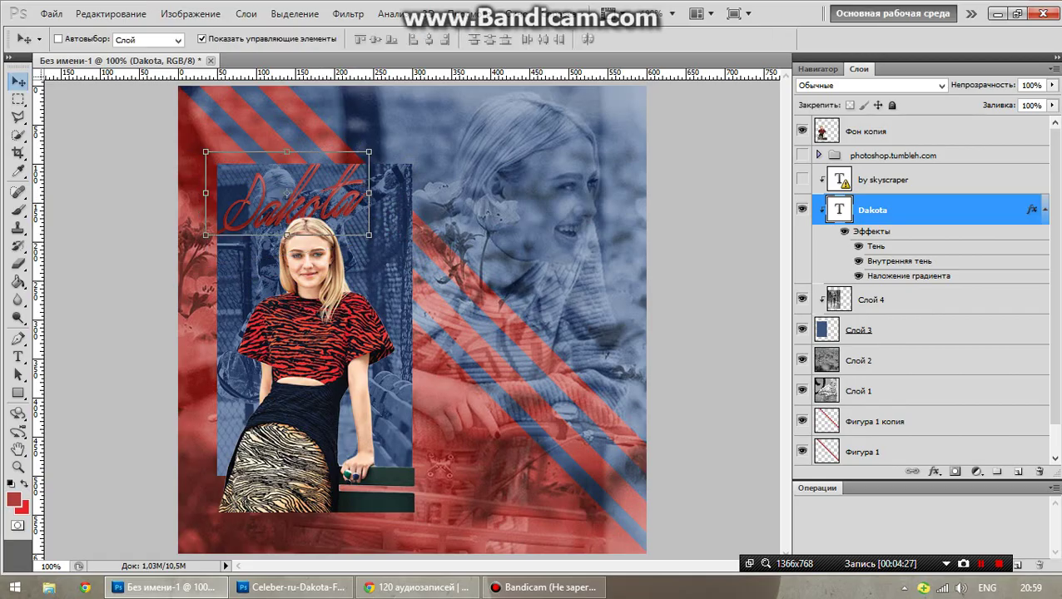
# Duplicate the Dakota text below the original and retype the copy as 'Fanning'
pyautogui.moveTo(874, 210)
pyautogui.mouseDown()
pyautogui.moveTo(874, 404)
pyautogui.moveTo(1018, 471)
pyautogui.mouseUp()
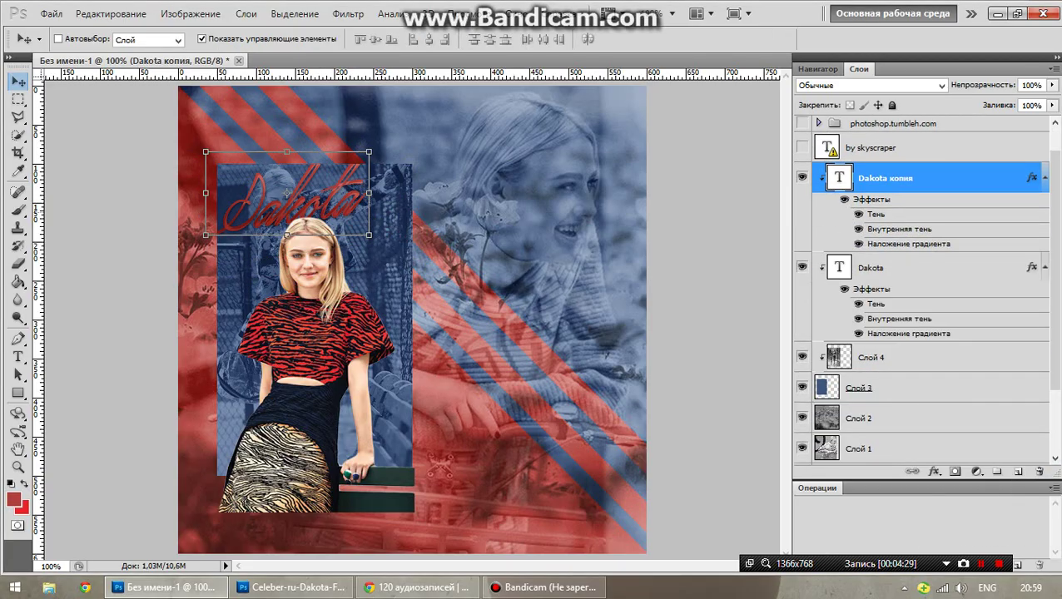
pyautogui.moveTo(287, 193); pyautogui.dragTo(317, 243)
pyautogui.click(17, 356)
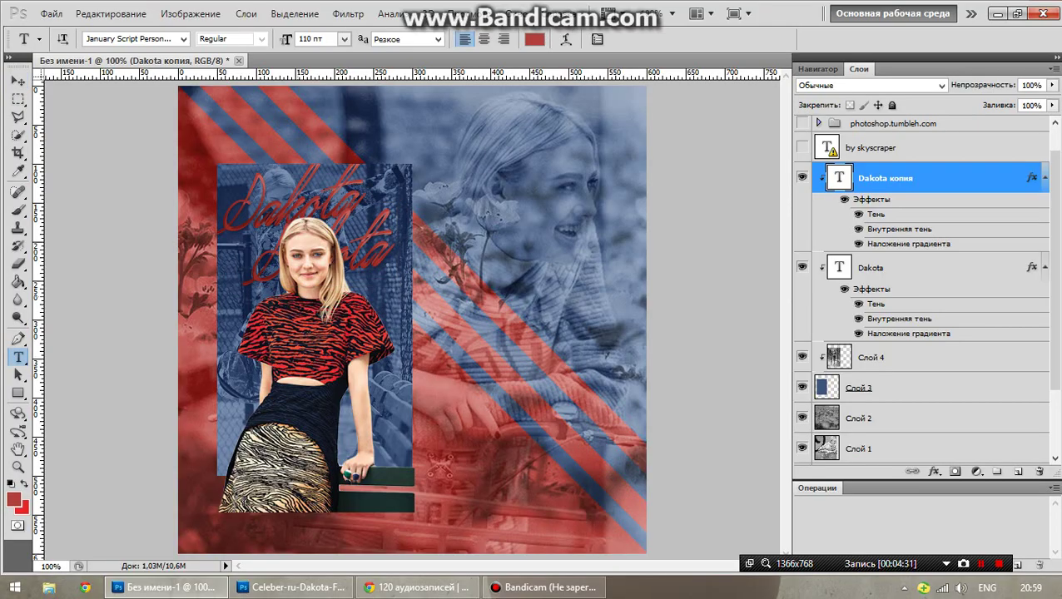
pyautogui.moveTo(387, 258)
pyautogui.mouseDown()
pyautogui.moveTo(274, 200)
pyautogui.moveTo(226, 208)
pyautogui.mouseUp()
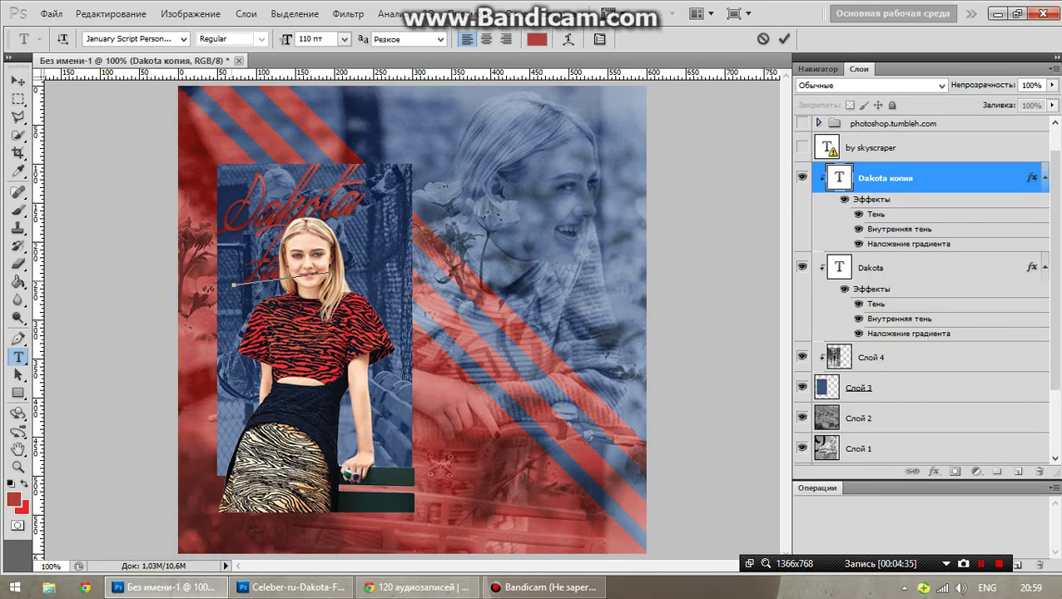
pyautogui.write('Fanningng')
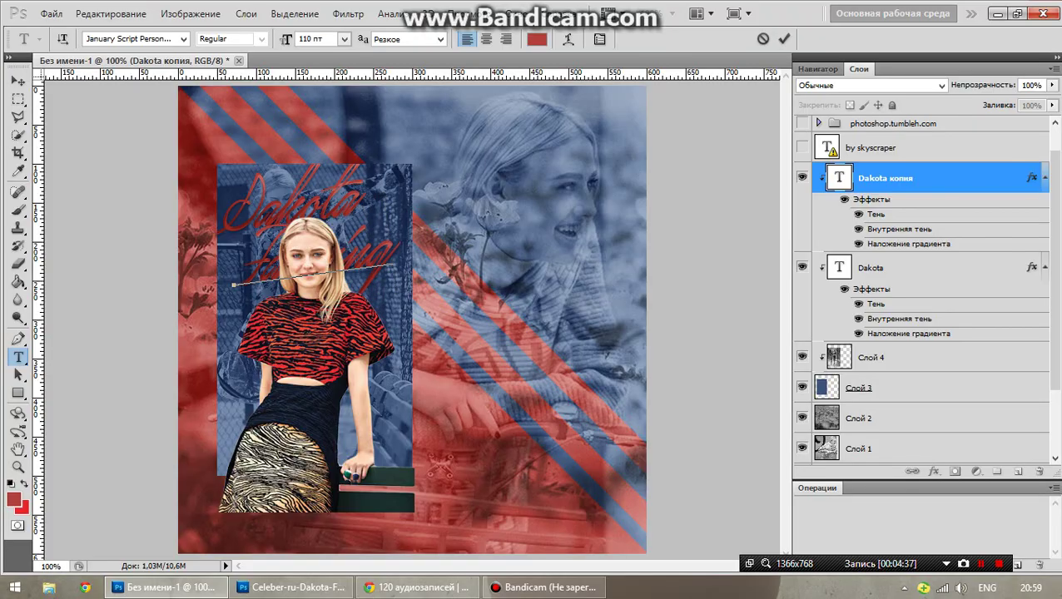
pyautogui.click(784, 38)
# Position Fanning under Dakota, then show the 'by skyscraper' credit and nudge it lower
pyautogui.press('v')
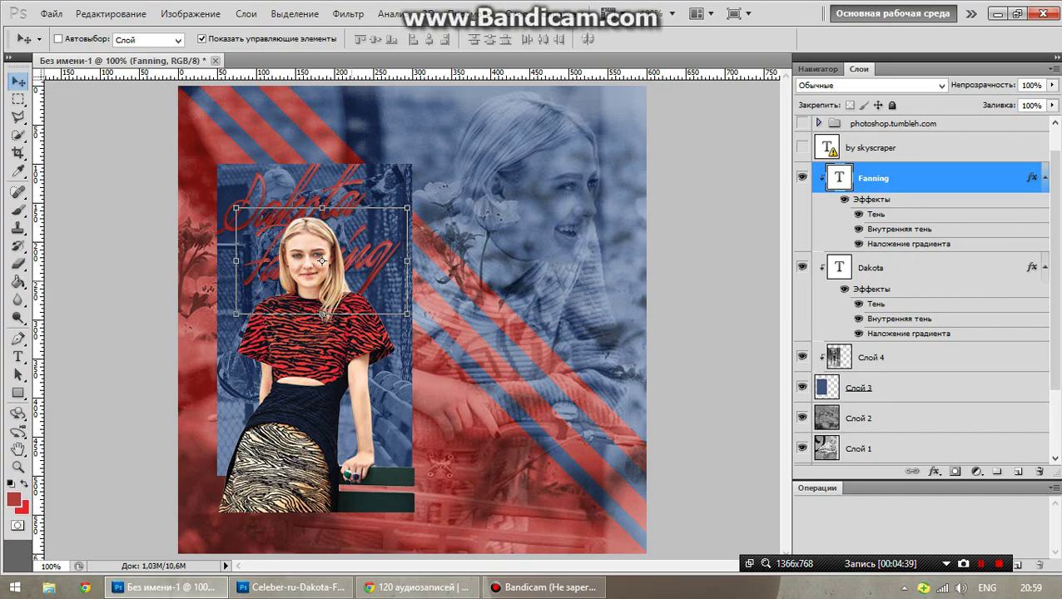
pyautogui.moveTo(322, 262); pyautogui.dragTo(329, 248)
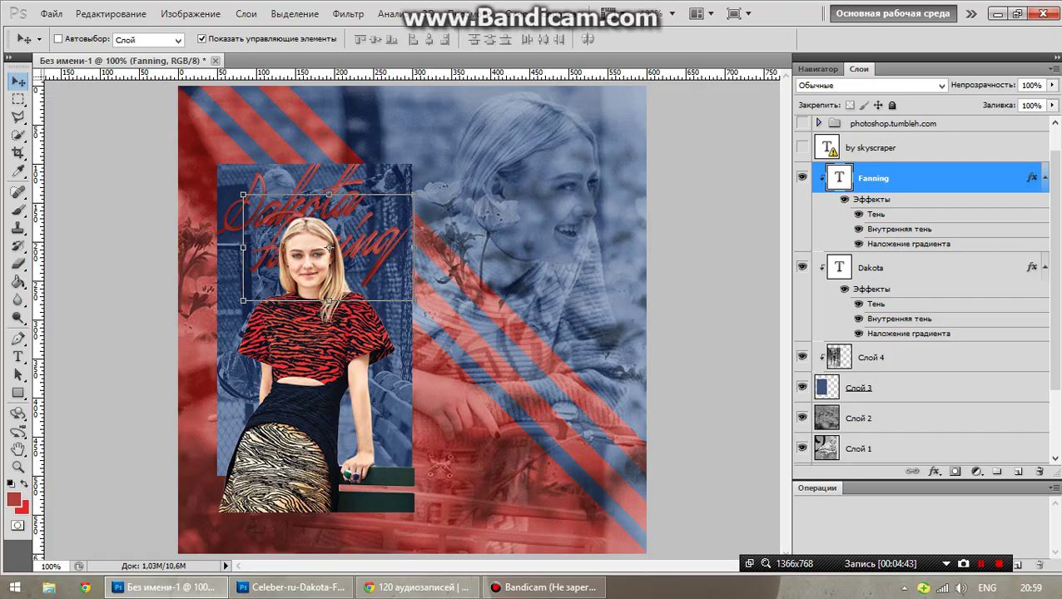
pyautogui.scroll(1, 874, 208)
pyautogui.click(802, 179)
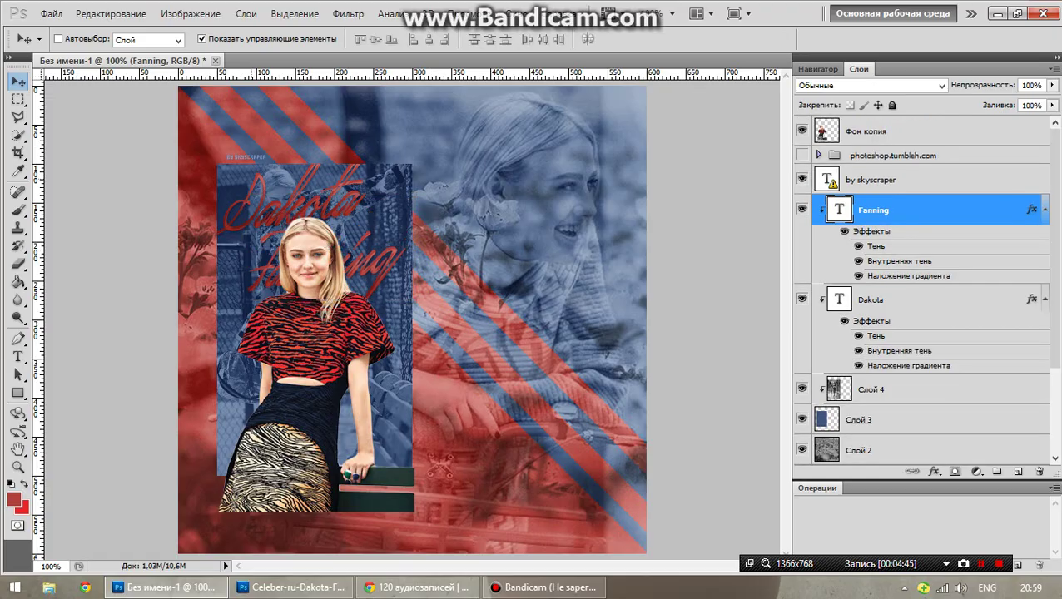
pyautogui.moveTo(266, 265); pyautogui.dragTo(330, 251)
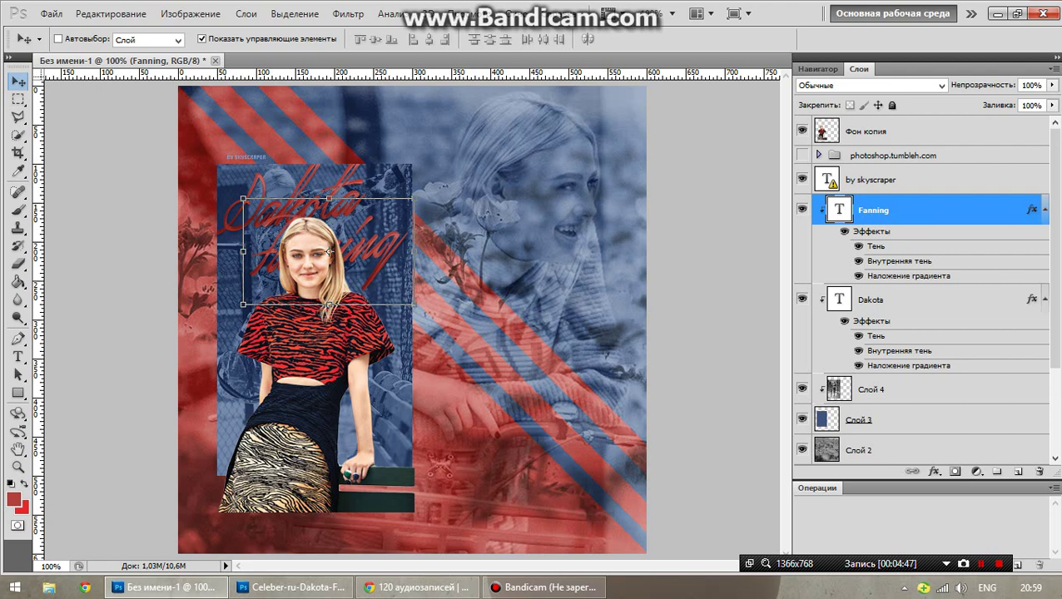
pyautogui.click(916, 180)
pyautogui.moveTo(246, 157); pyautogui.dragTo(246, 169)
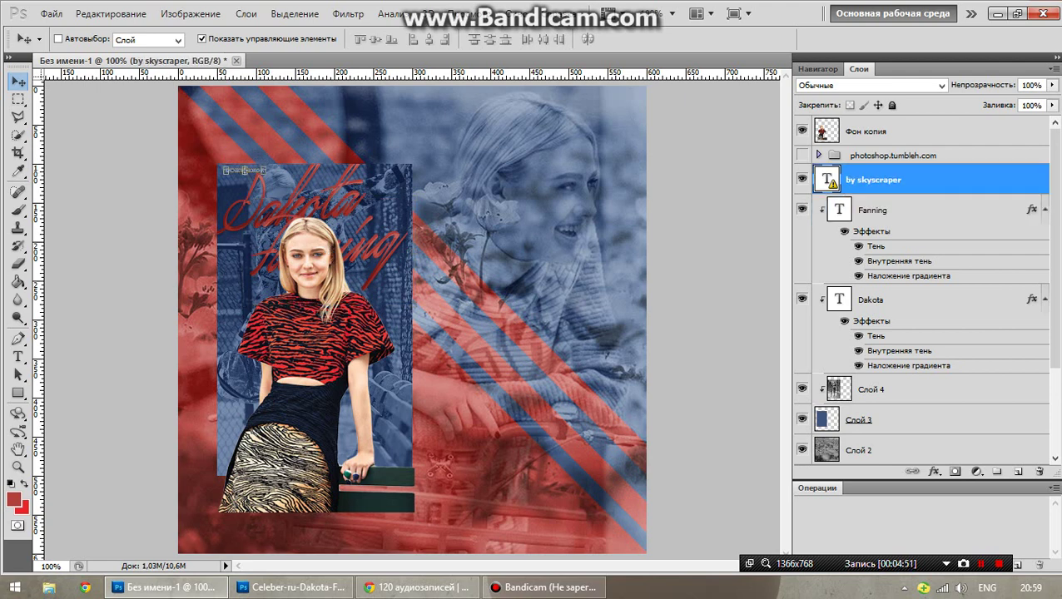
pyautogui.scroll(-5, 916, 291)
# Turn on Inner Shadow for Слой 3, setting distance 0 and the next value 100
pyautogui.click(915, 294)
pyautogui.doubleClick(958, 294)
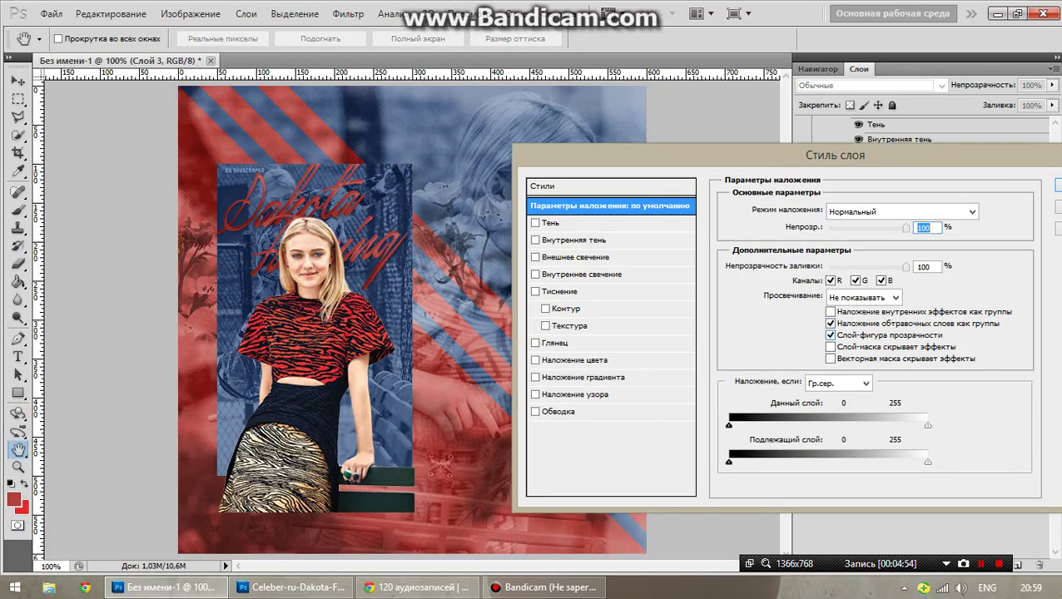
pyautogui.click(574, 240)
pyautogui.write('0')
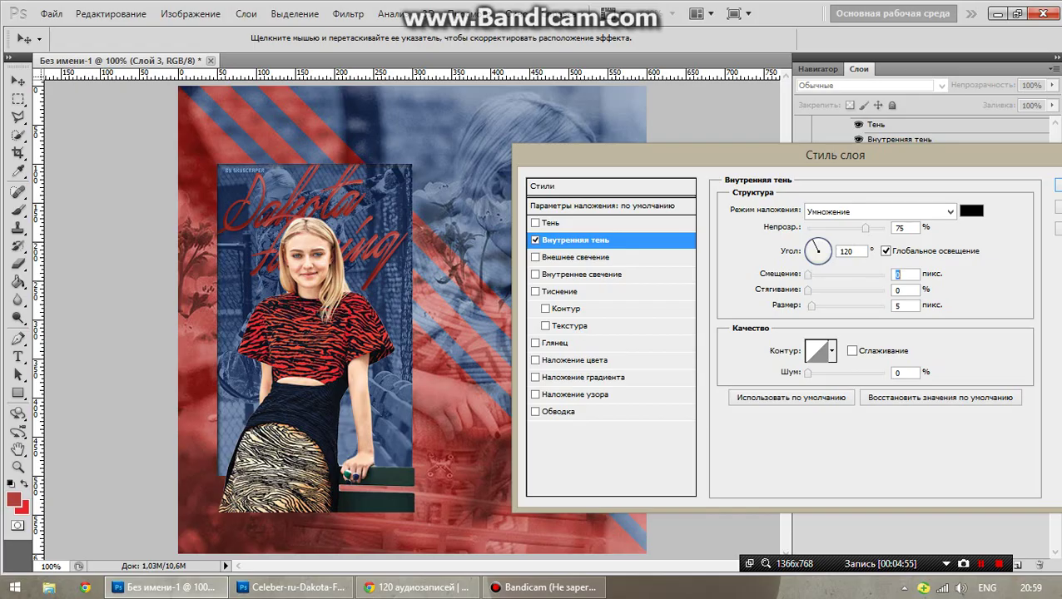
pyautogui.press('Tab')
pyautogui.write('100')
# Make the inner shadow a sampled red in Normal mode at 50% opacity
pyautogui.click(972, 210)
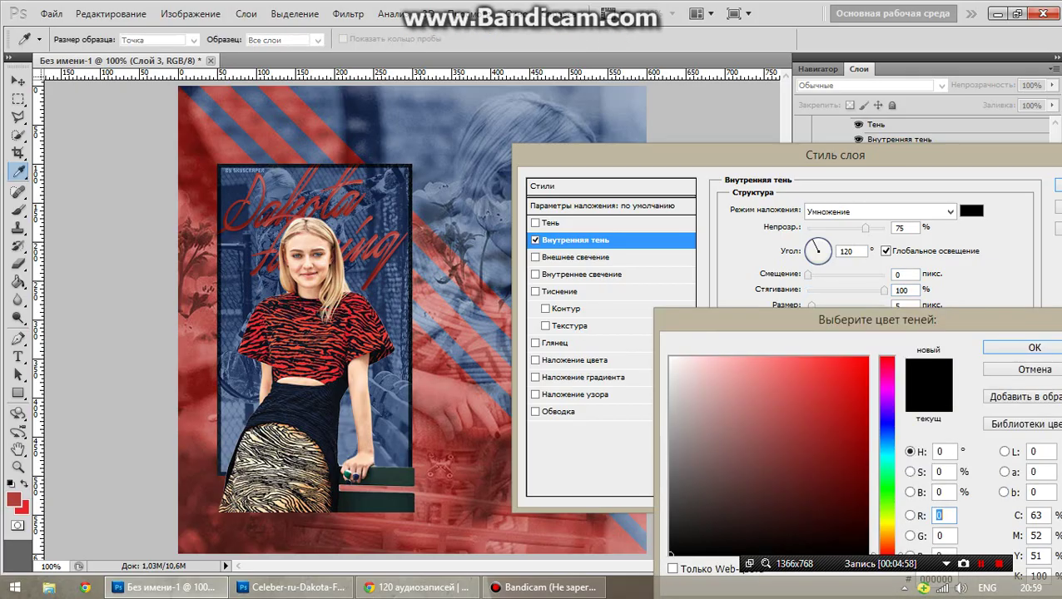
pyautogui.click(204, 334)
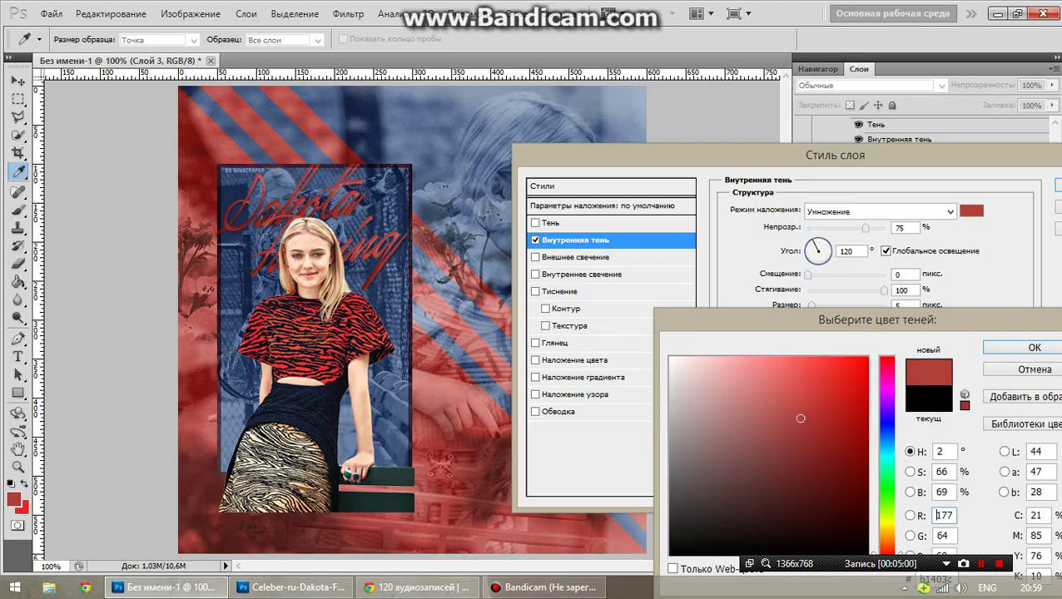
pyautogui.click(1024, 348)
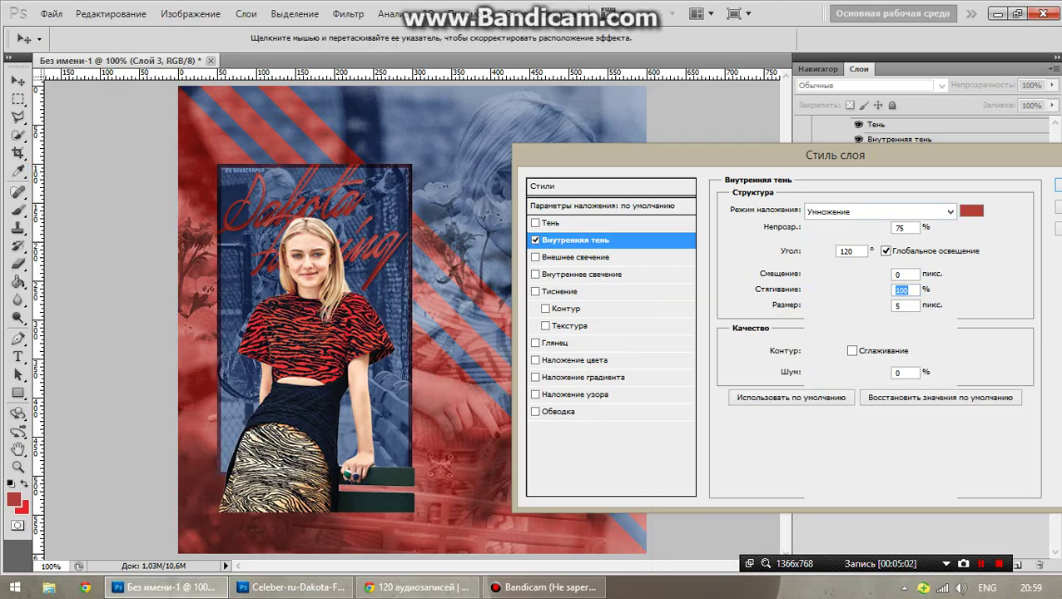
pyautogui.click(874, 211)
pyautogui.click(833, 7)
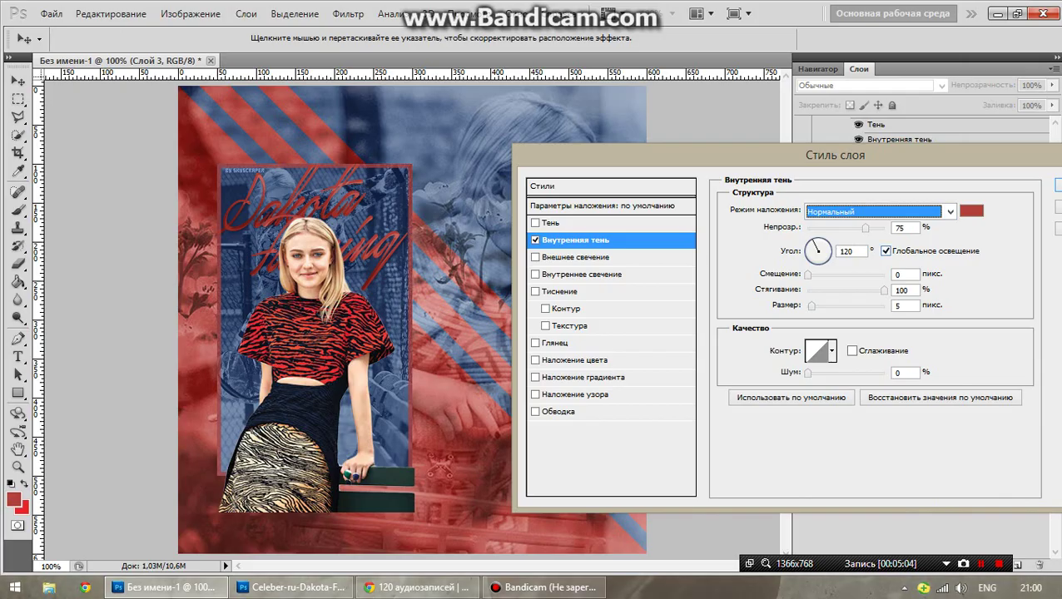
pyautogui.press('Tab')
pyautogui.write('50')
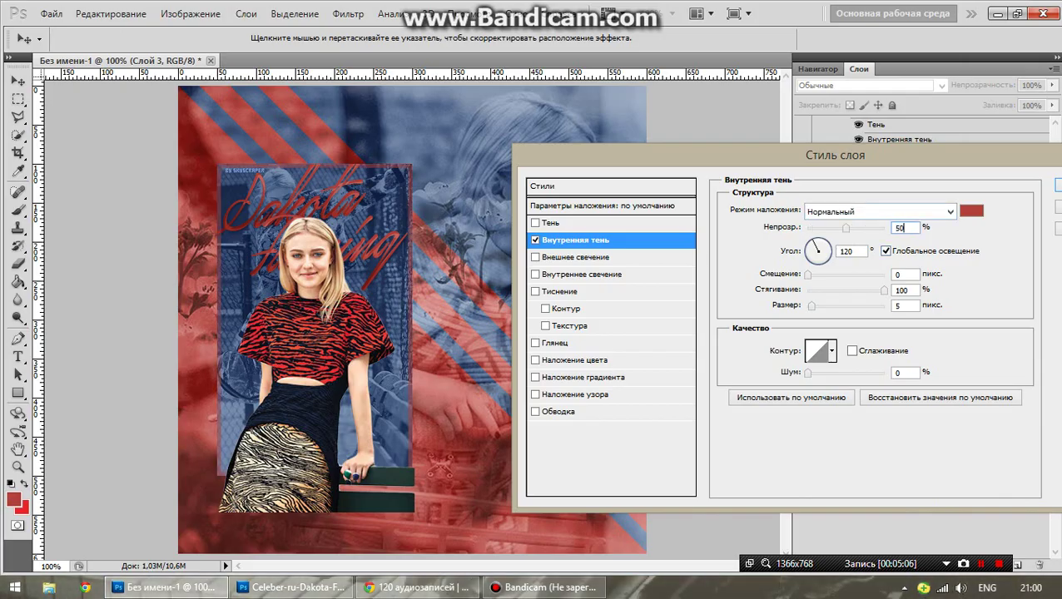
pyautogui.press('Return')
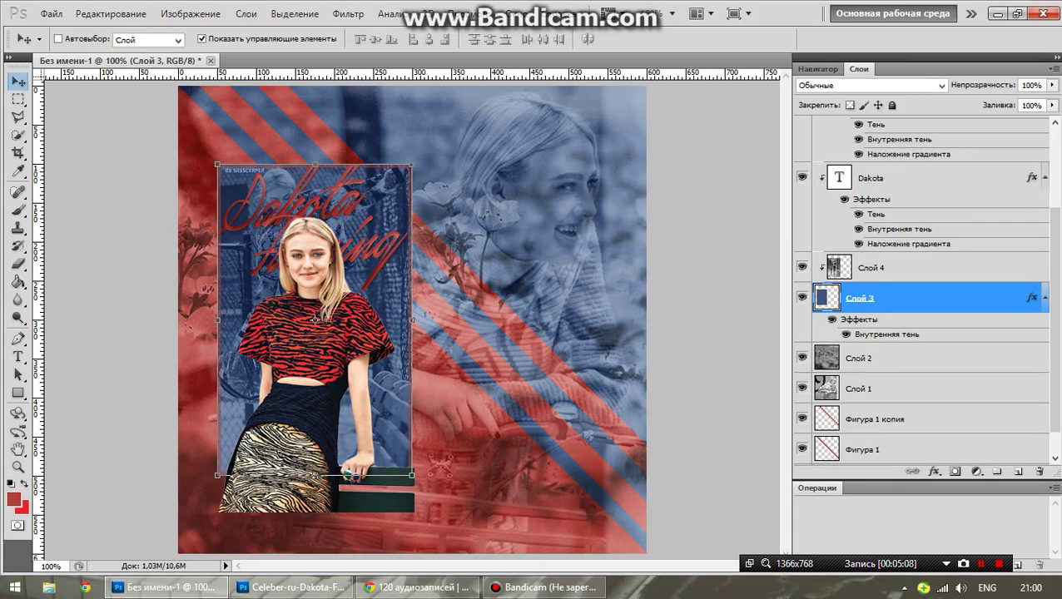
# Move Фон копия below the 'by skyscraper' layer and make it a clipping mask
pyautogui.scroll(2, 925, 292)
pyautogui.scroll(2, 924, 291)
pyautogui.scroll(2, 924, 291)
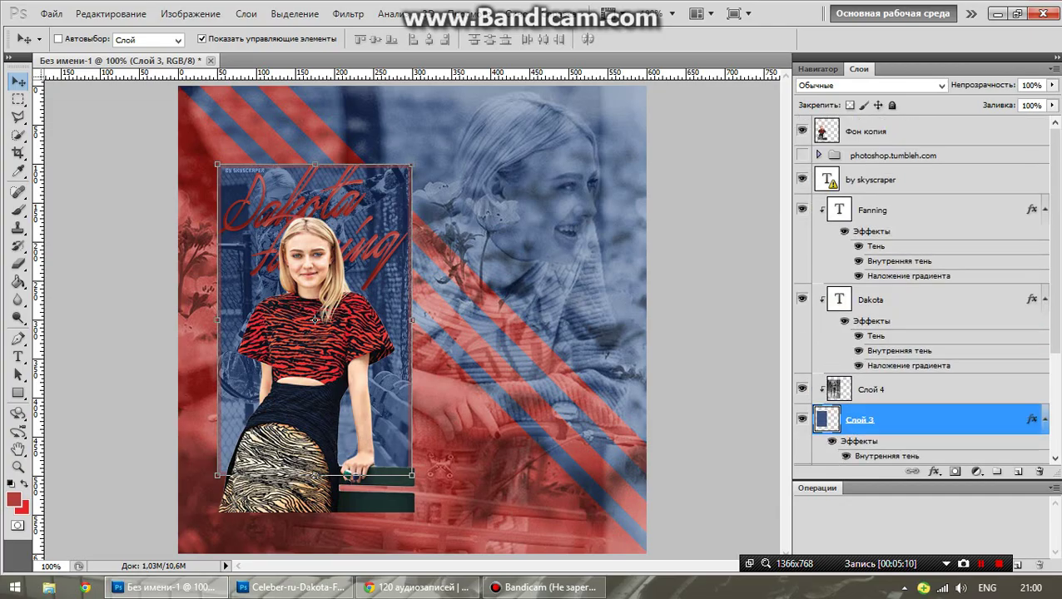
pyautogui.click(866, 132)
pyautogui.moveTo(866, 132); pyautogui.dragTo(866, 167)
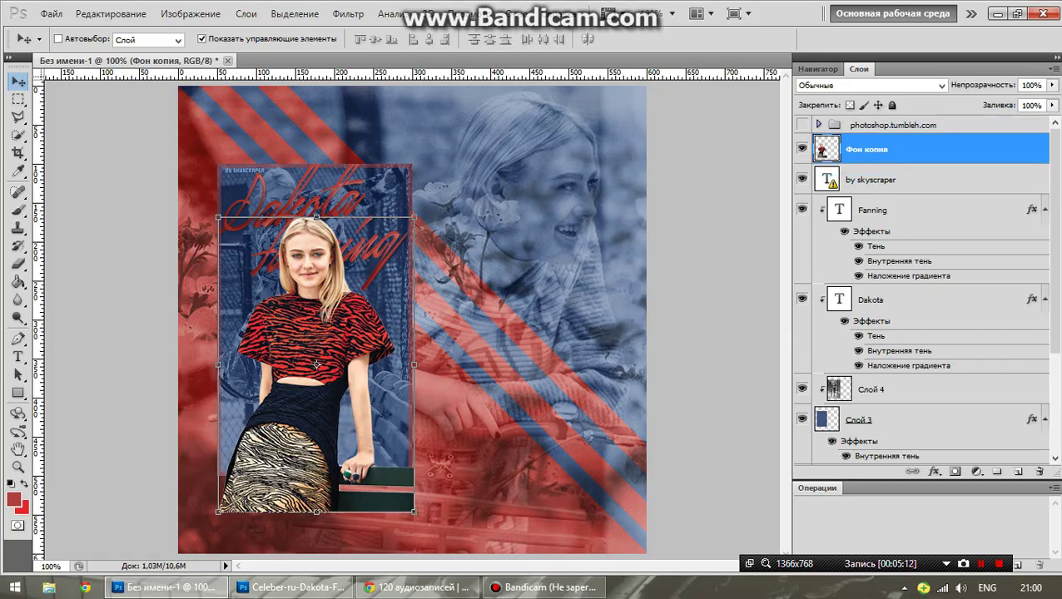
pyautogui.rightClick(855, 149)
pyautogui.press('Escape')
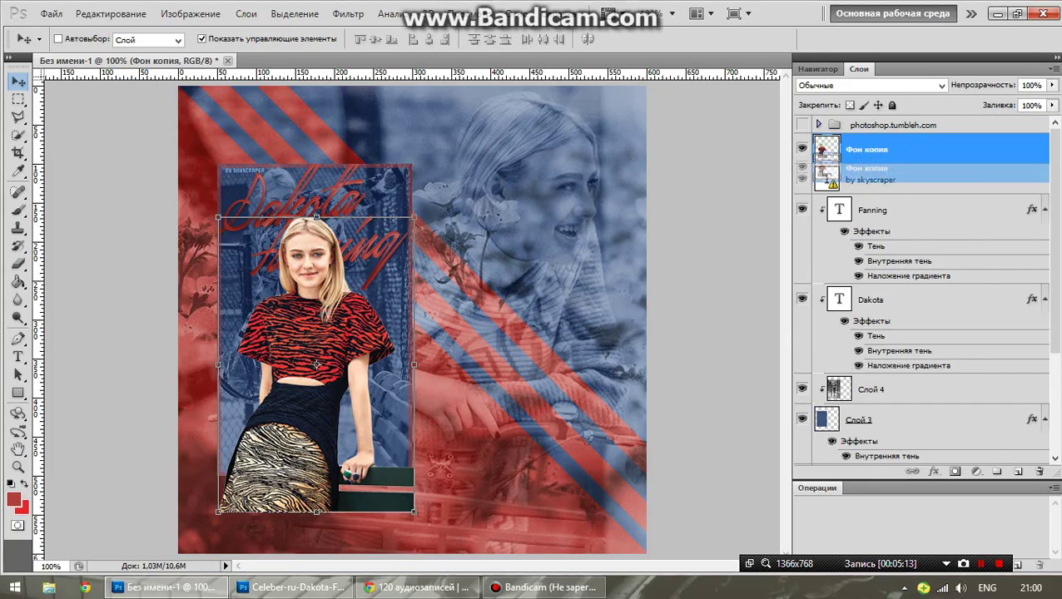
pyautogui.moveTo(866, 149); pyautogui.dragTo(866, 180)
pyautogui.rightClick(866, 180)
pyautogui.click(916, 365)
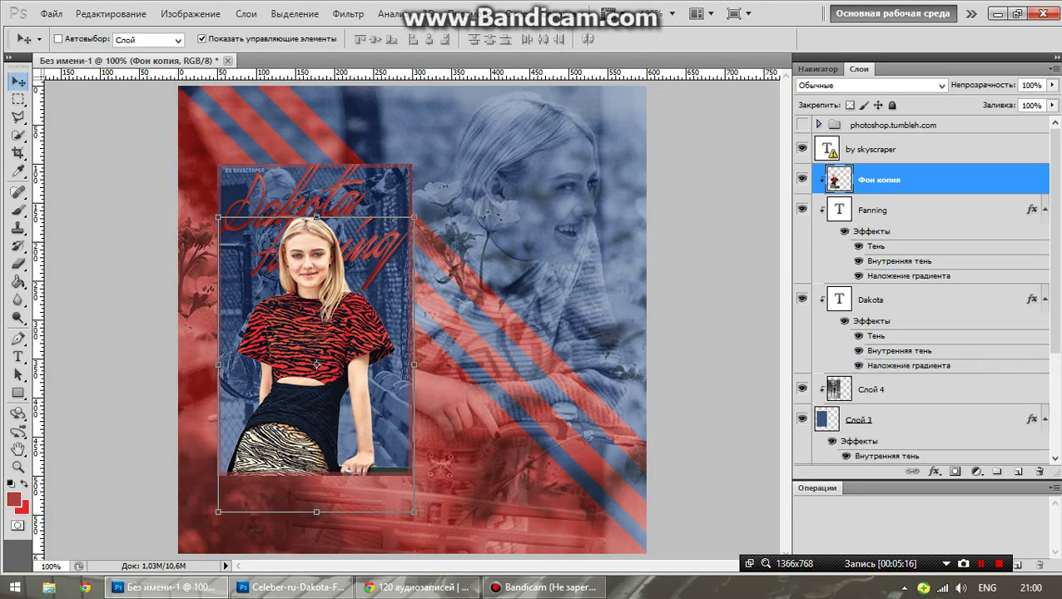
# Add a new empty layer above 'by skyscraper' and pick a much larger brush
pyautogui.click(870, 149)
pyautogui.click(1018, 471)
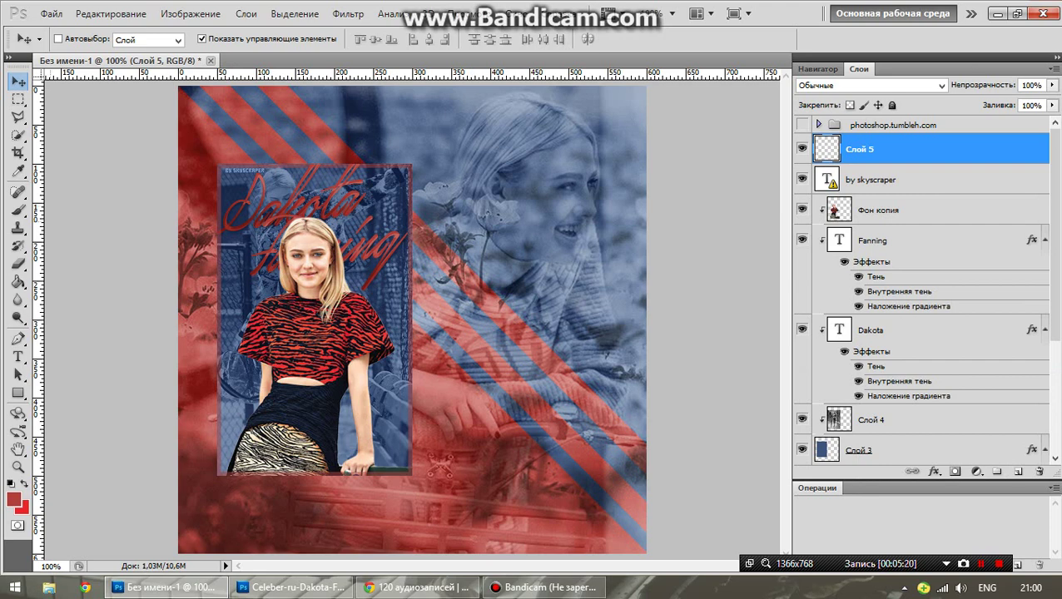
pyautogui.click(19, 208)
pyautogui.click(80, 39)
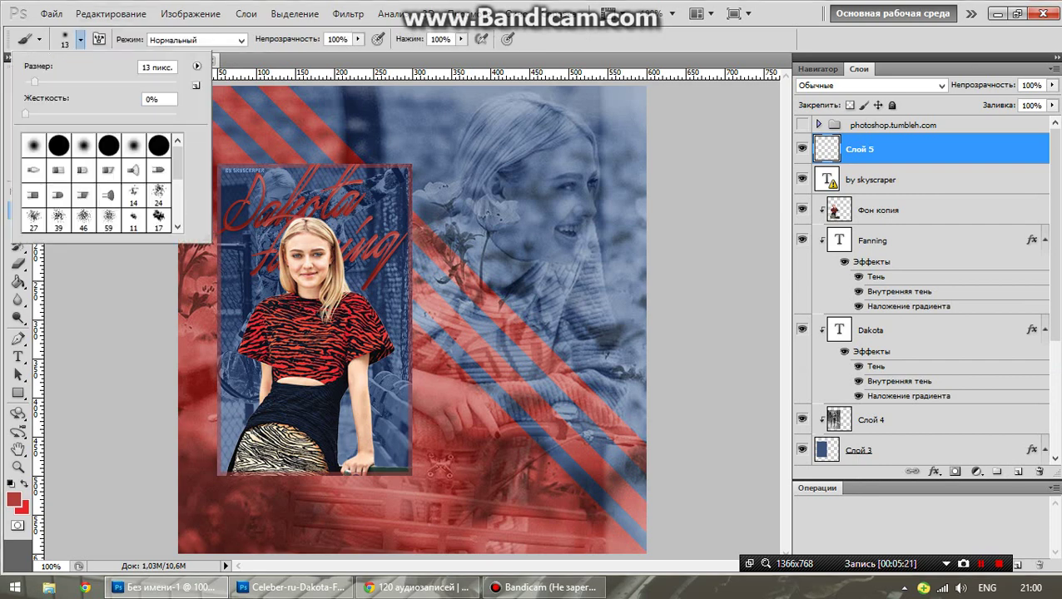
pyautogui.moveTo(34, 82); pyautogui.dragTo(149, 82)
# Try a blue-grey foreground colour, then cancel the change
pyautogui.press('i')
pyautogui.click(13, 500)
pyautogui.click(516, 150)
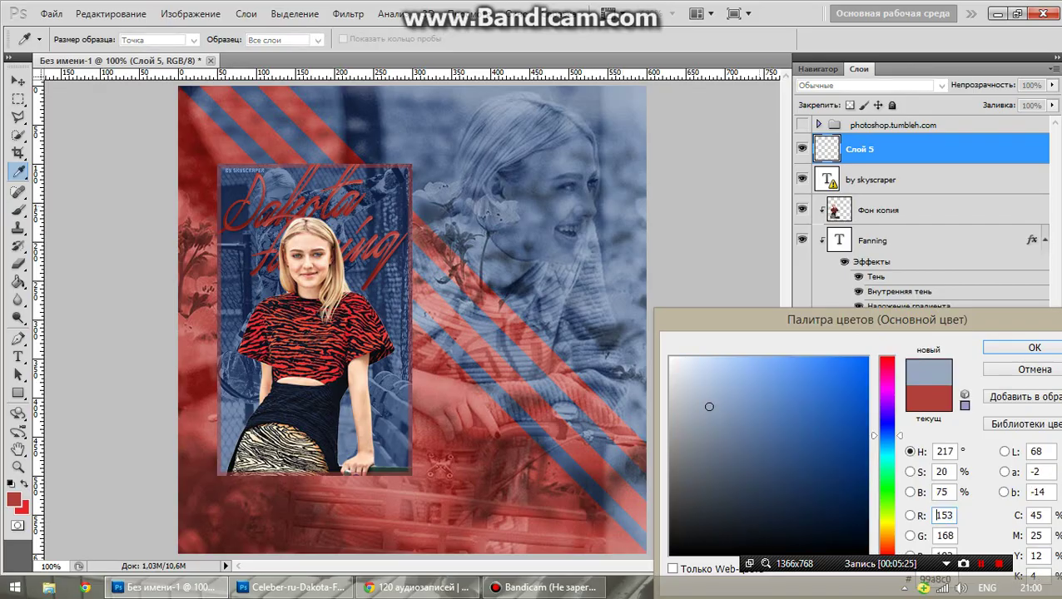
pyautogui.press('Escape')
# Set the foreground colour to a blue-grey sampled from the image
pyautogui.press('b')
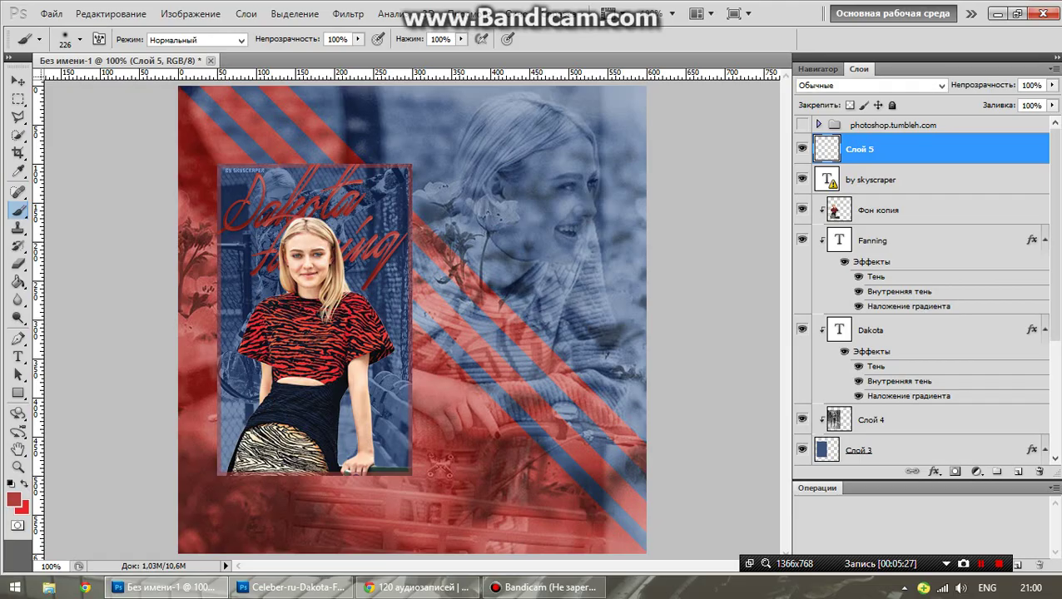
pyautogui.press('i')
pyautogui.click(13, 499)
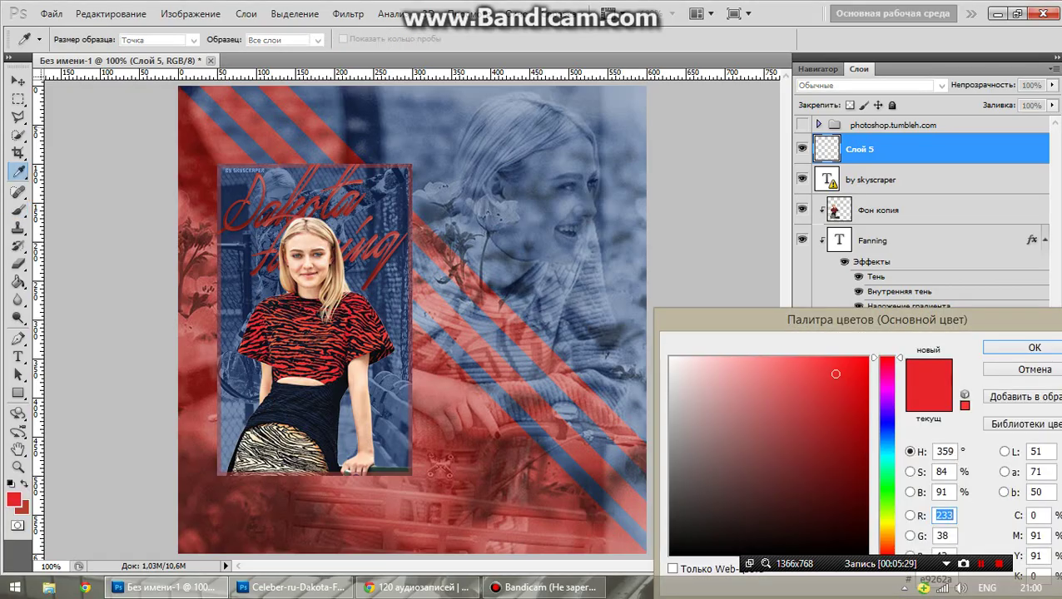
pyautogui.click(516, 150)
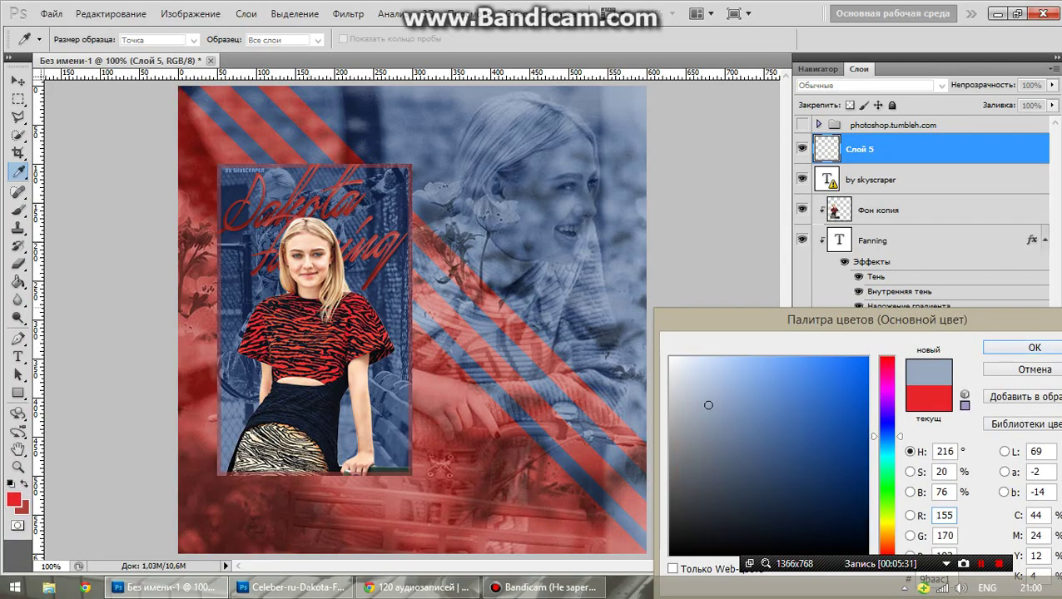
pyautogui.click(322, 193)
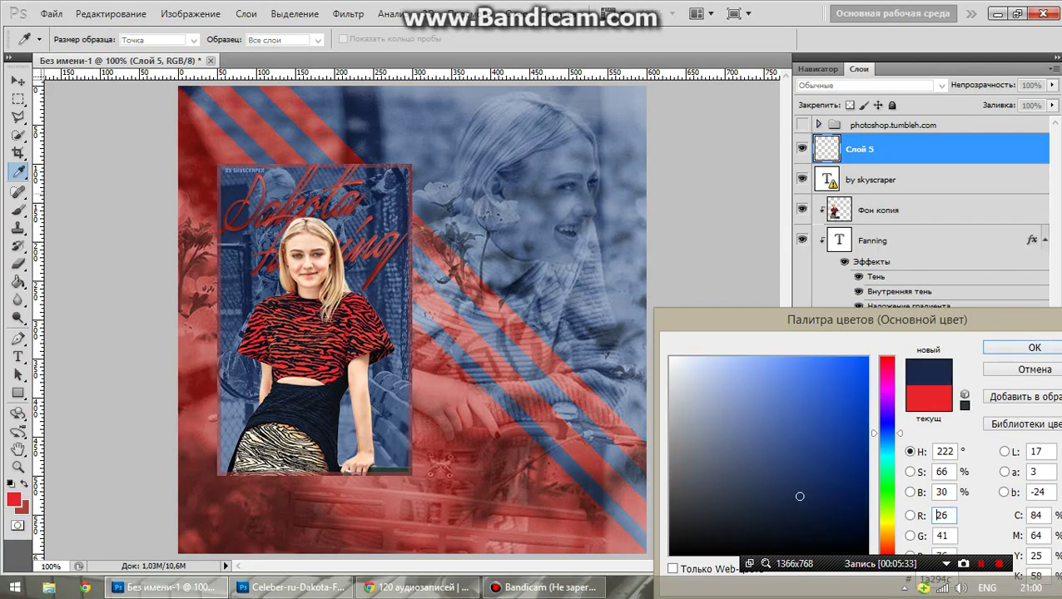
pyautogui.click(323, 200)
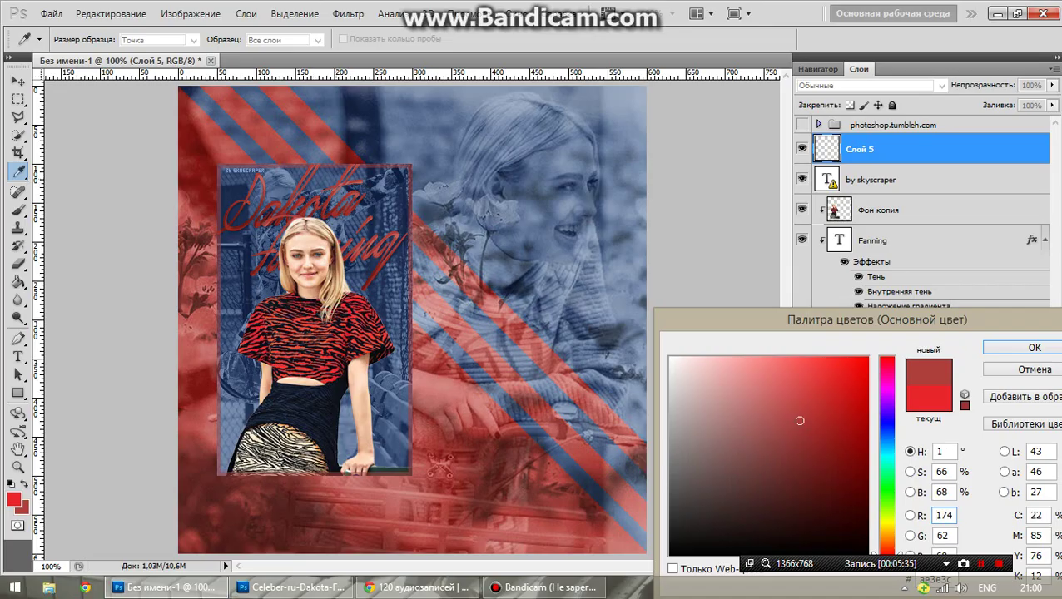
pyautogui.click(324, 180)
pyautogui.press('Return')
# Paint soft blue-grey haze dabs around the collage's corners and edges on Слой 5
pyautogui.press('b')
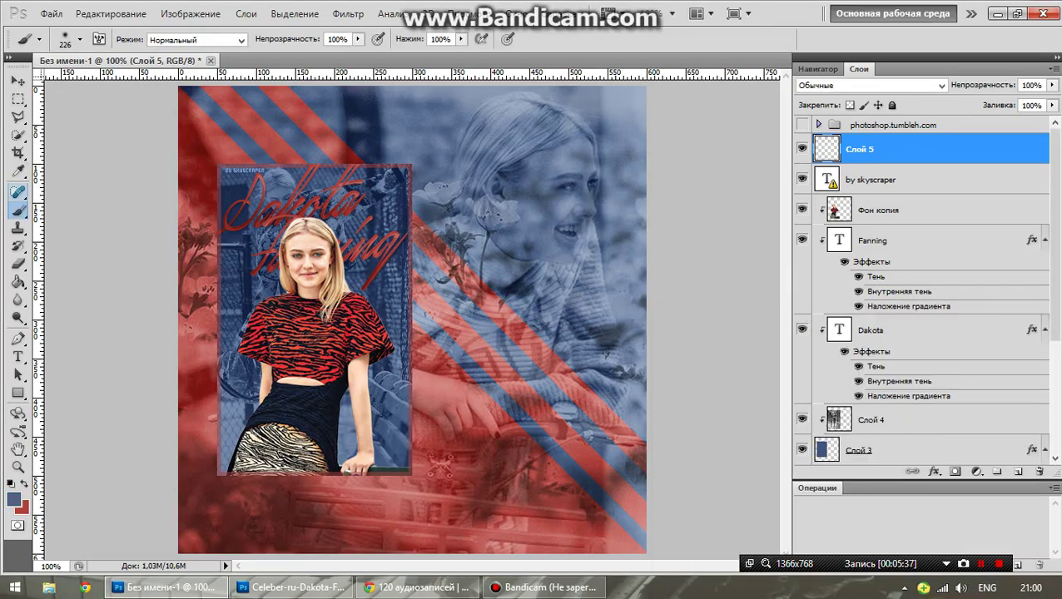
pyautogui.click(196, 137)
pyautogui.click(408, 192)
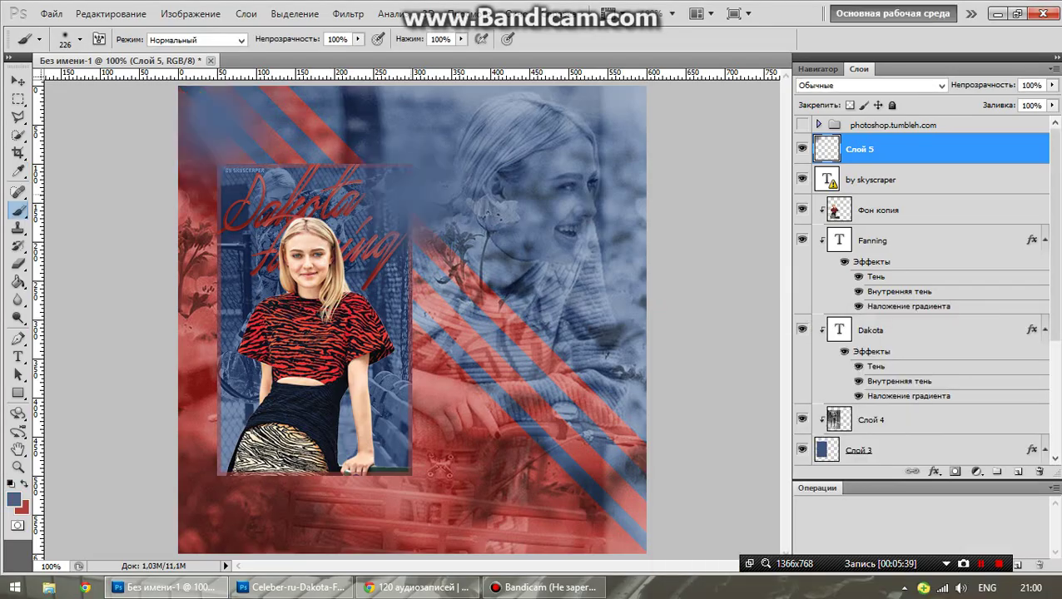
pyautogui.click(209, 333)
pyautogui.click(389, 443)
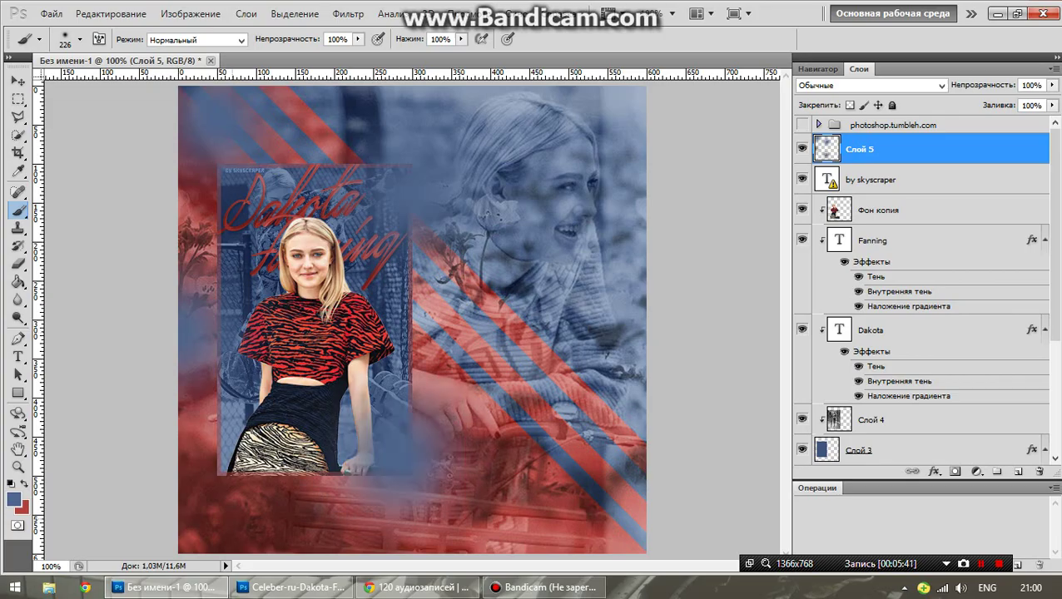
pyautogui.click(238, 505)
pyautogui.click(587, 133)
pyautogui.click(562, 284)
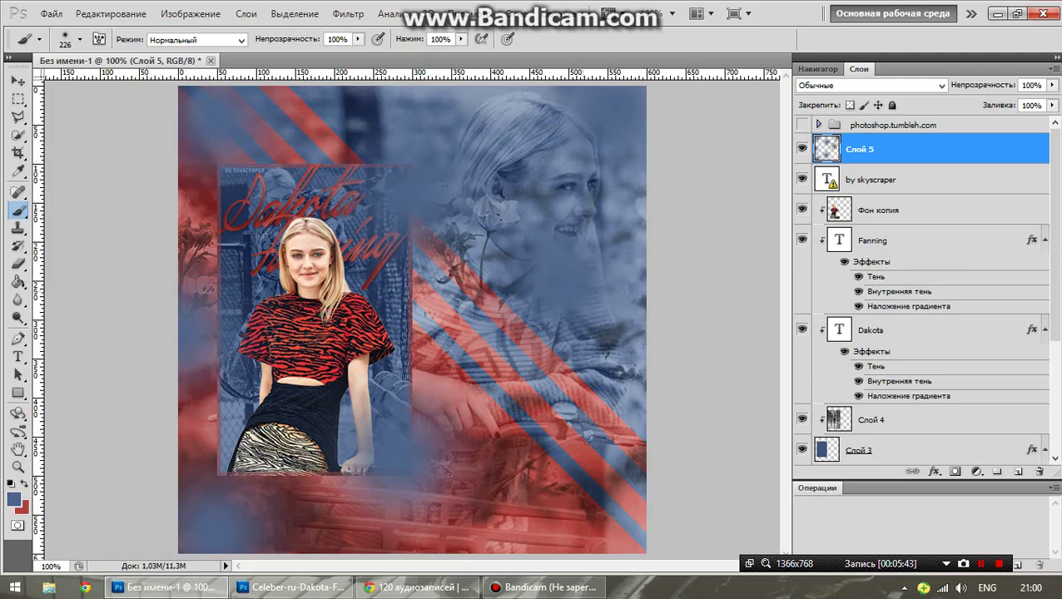
pyautogui.click(623, 389)
pyautogui.click(536, 508)
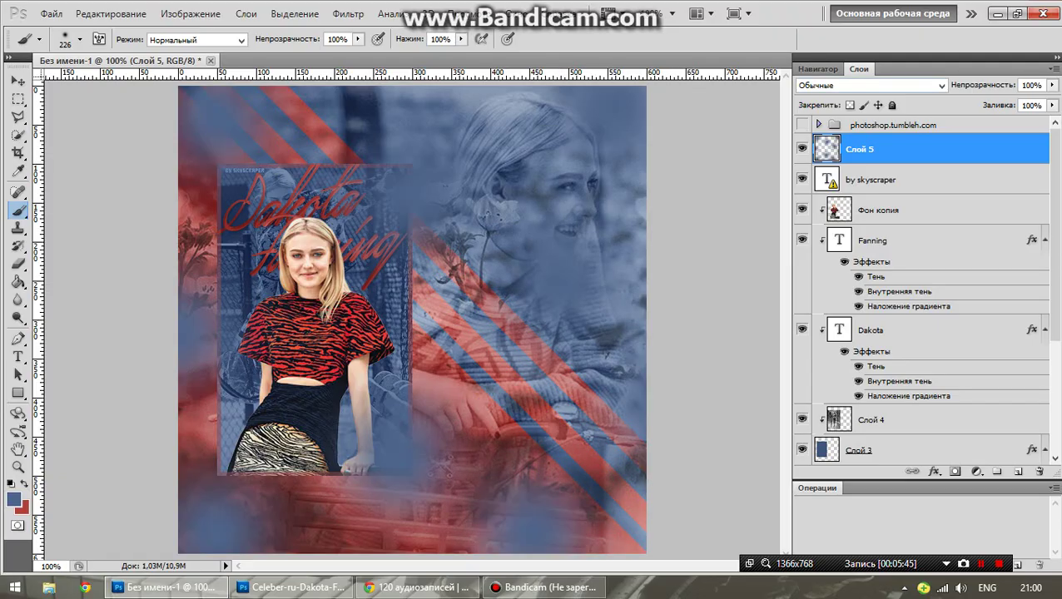
# Set Слой 5 to Screen blending and add a new empty layer above
pyautogui.click(870, 85)
pyautogui.click(833, 227)
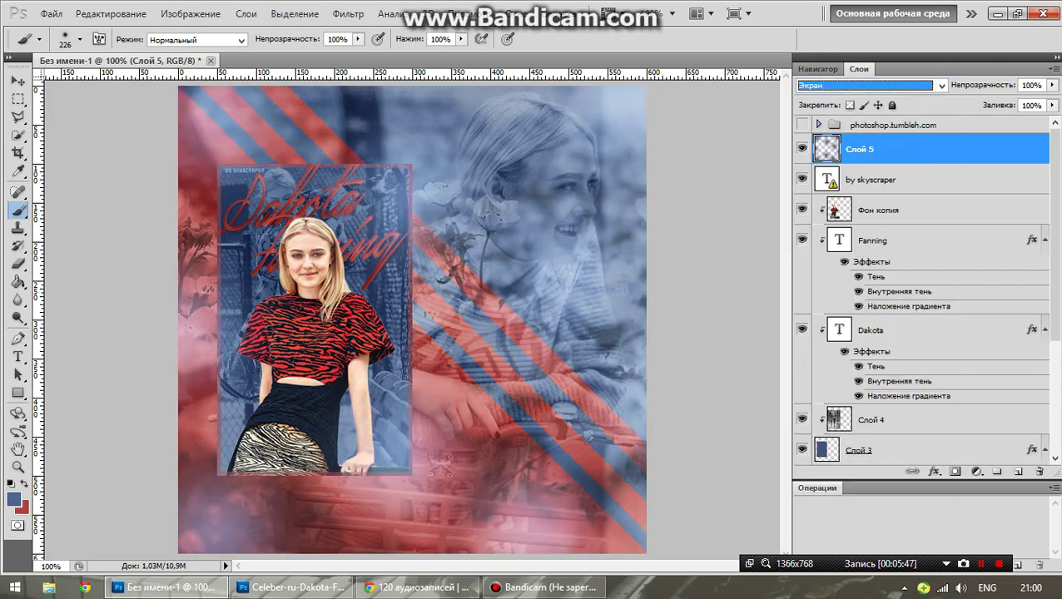
pyautogui.click(1017, 472)
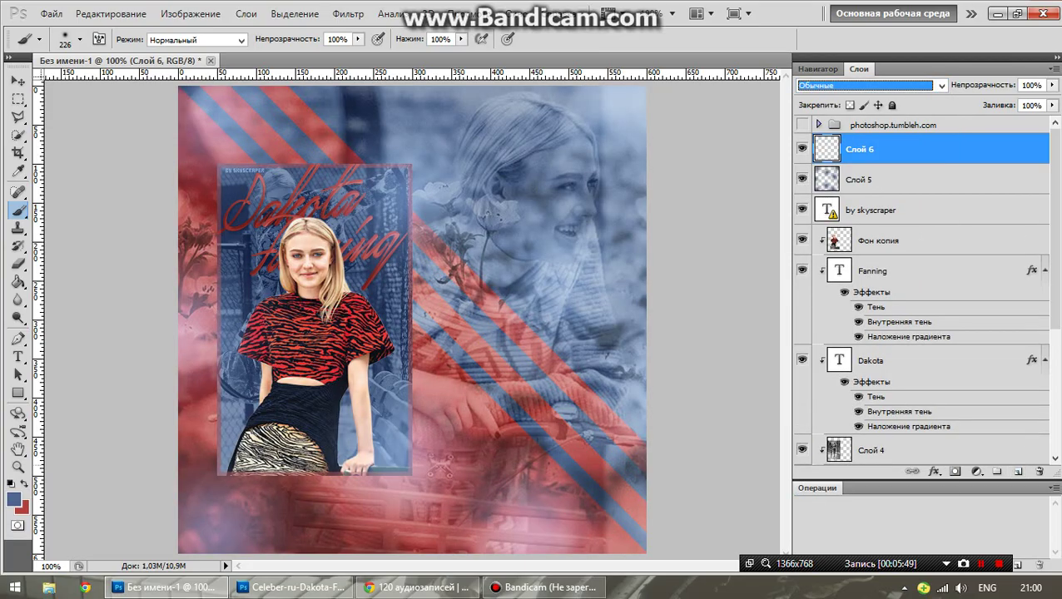
# Set Слой 6 to Screen and paint soft red glows at the top, bottom and right
pyautogui.click(491, 281)
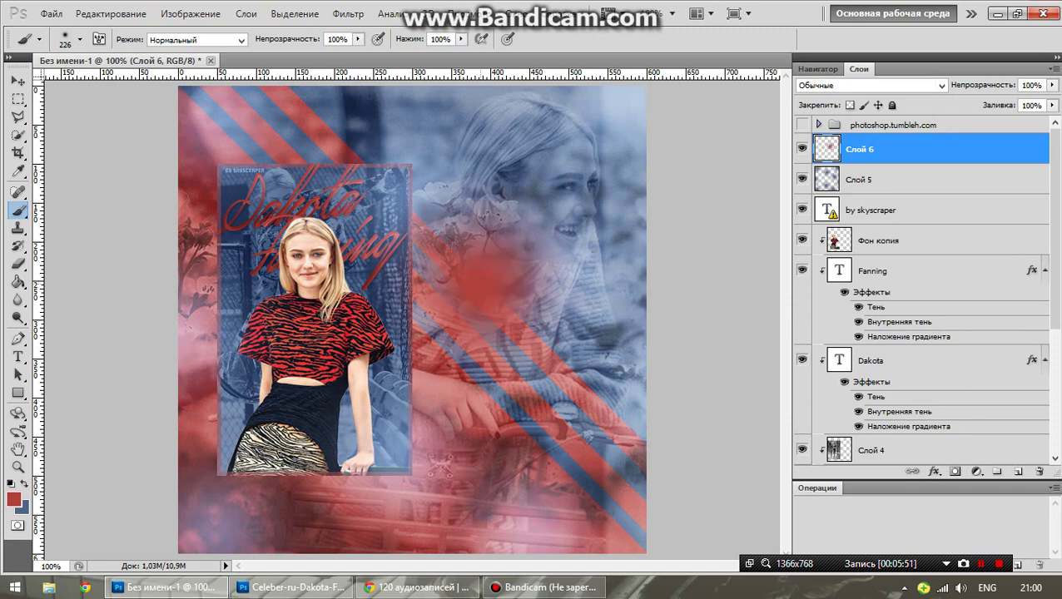
pyautogui.click(870, 85)
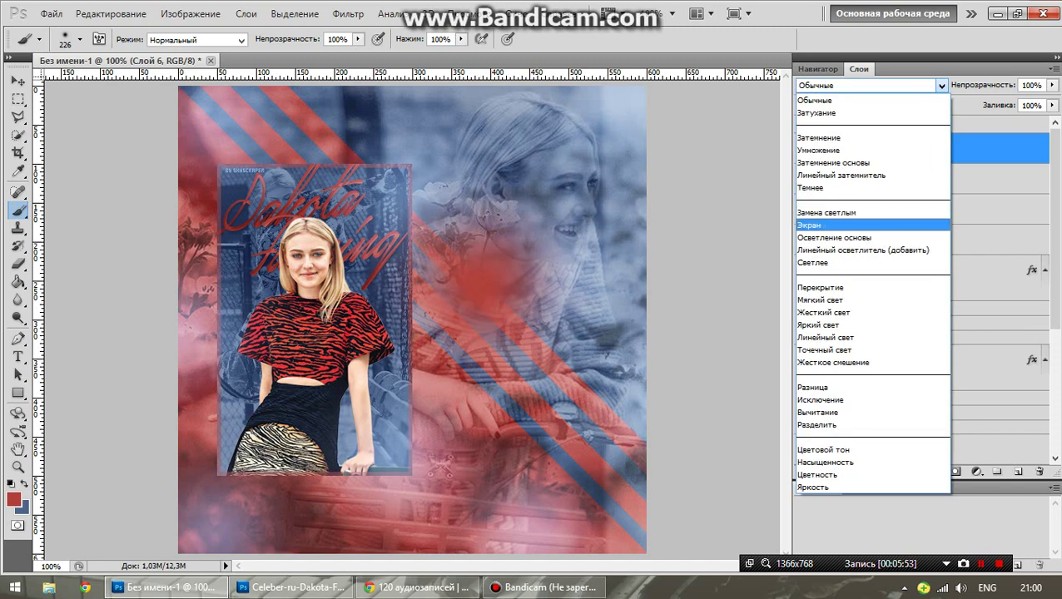
pyautogui.click(832, 227)
pyautogui.click(344, 113)
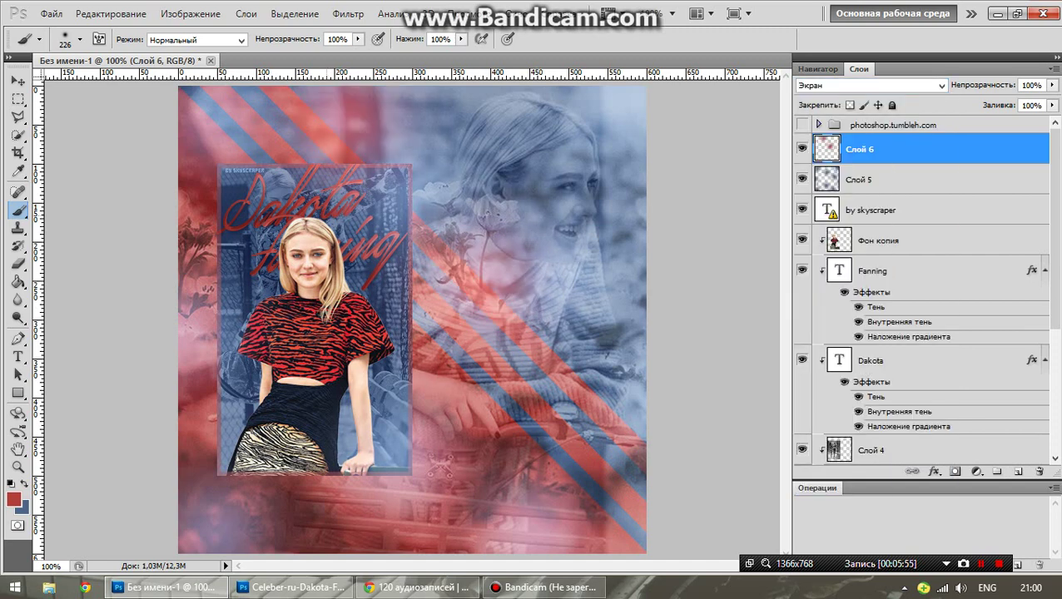
pyautogui.click(329, 512)
pyautogui.click(625, 403)
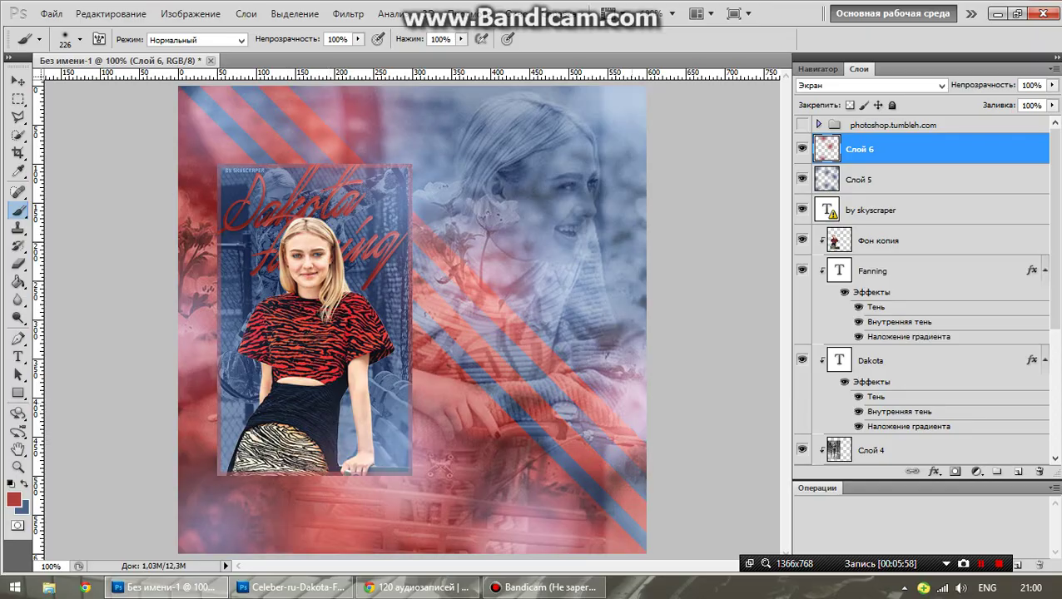
pyautogui.click(637, 180)
pyautogui.click(537, 352)
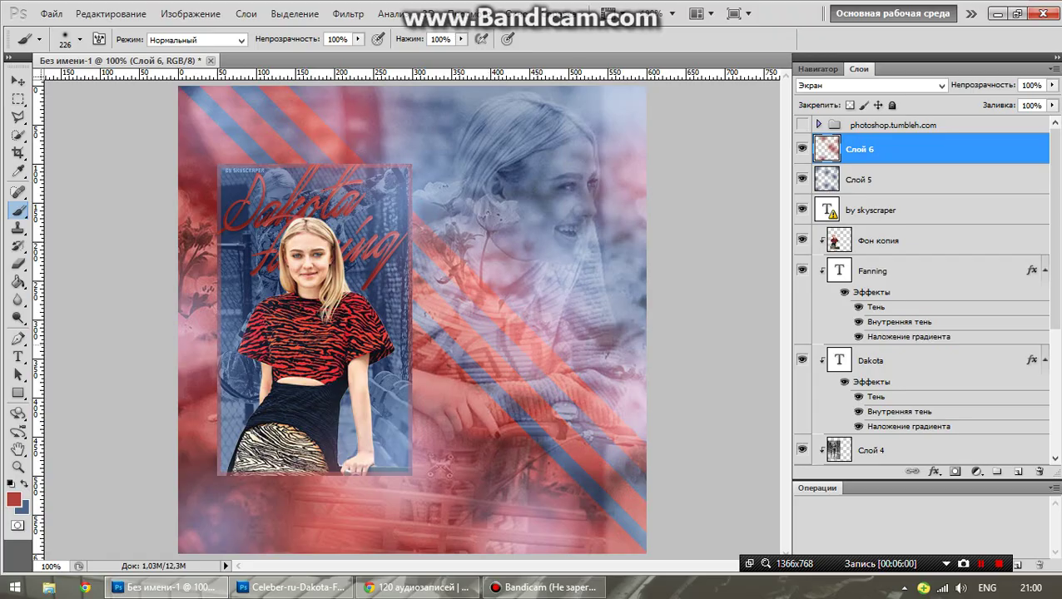
# With Слой 5 hidden, lighten the left and lower edges, then show Слой 5 again
pyautogui.click(801, 179)
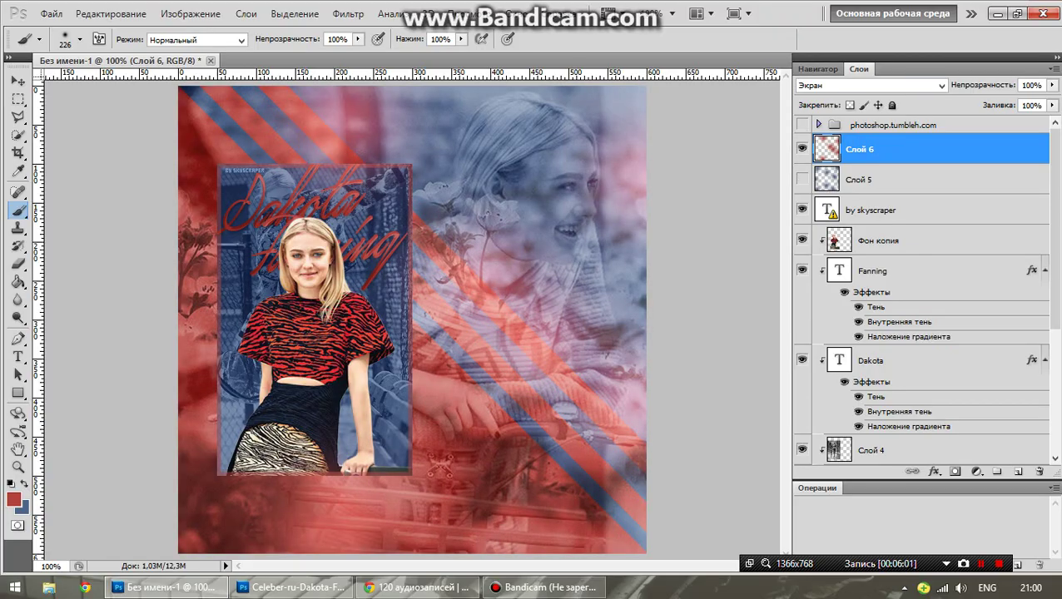
pyautogui.click(164, 265)
pyautogui.click(208, 458)
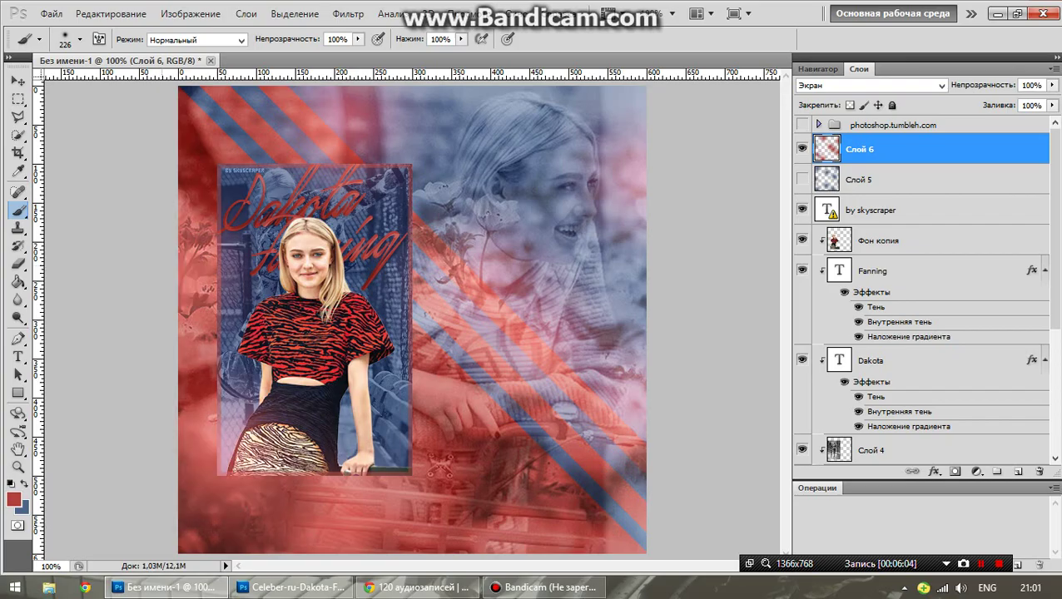
pyautogui.click(225, 525)
pyautogui.click(415, 508)
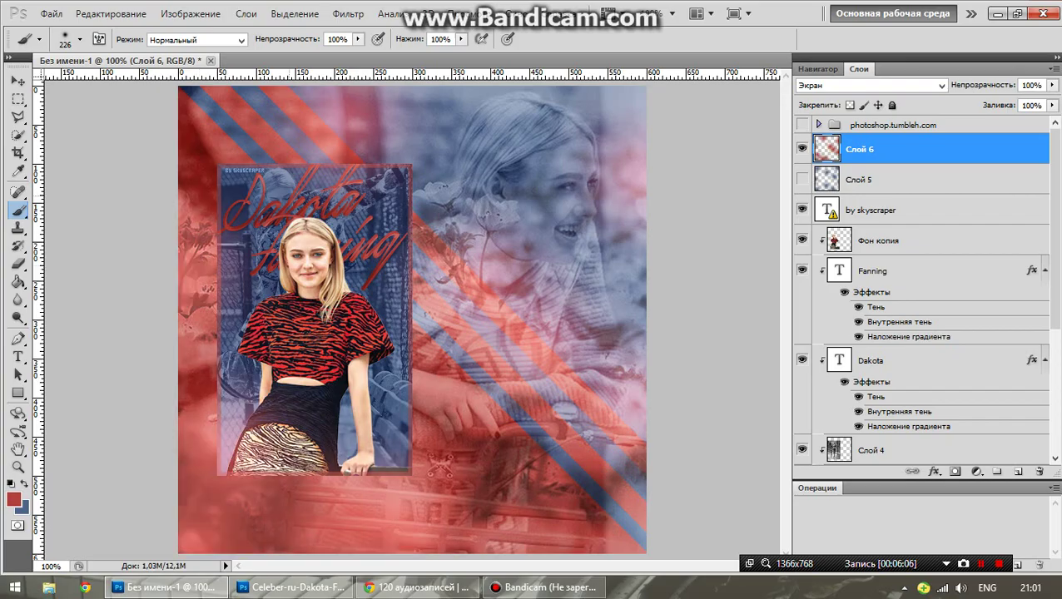
pyautogui.click(270, 142)
pyautogui.click(802, 179)
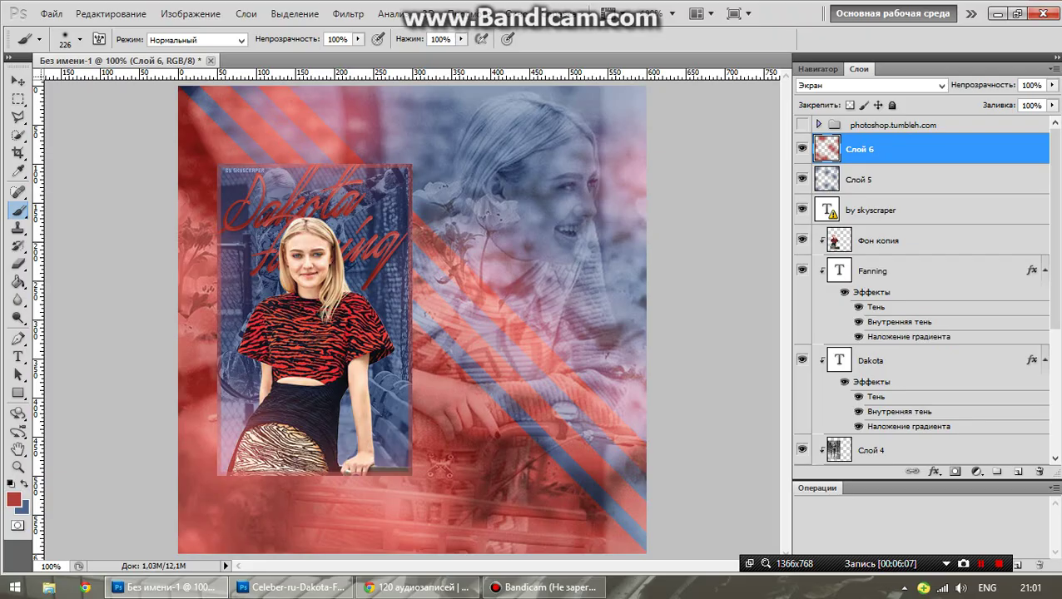
pyautogui.scroll(-3, 915, 291)
pyautogui.scroll(-2, 915, 291)
# Add a new layer clipped to Слой 3, paint red over the poster edges, and set it to Экран (Screen)
pyautogui.click(871, 325)
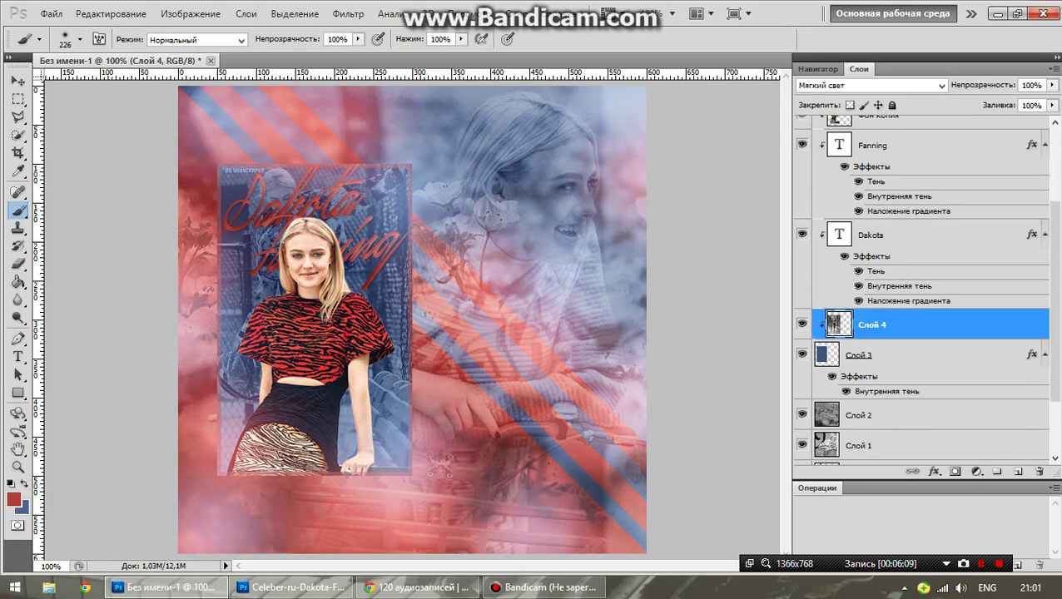
pyautogui.click(860, 354)
pyautogui.click(1017, 471)
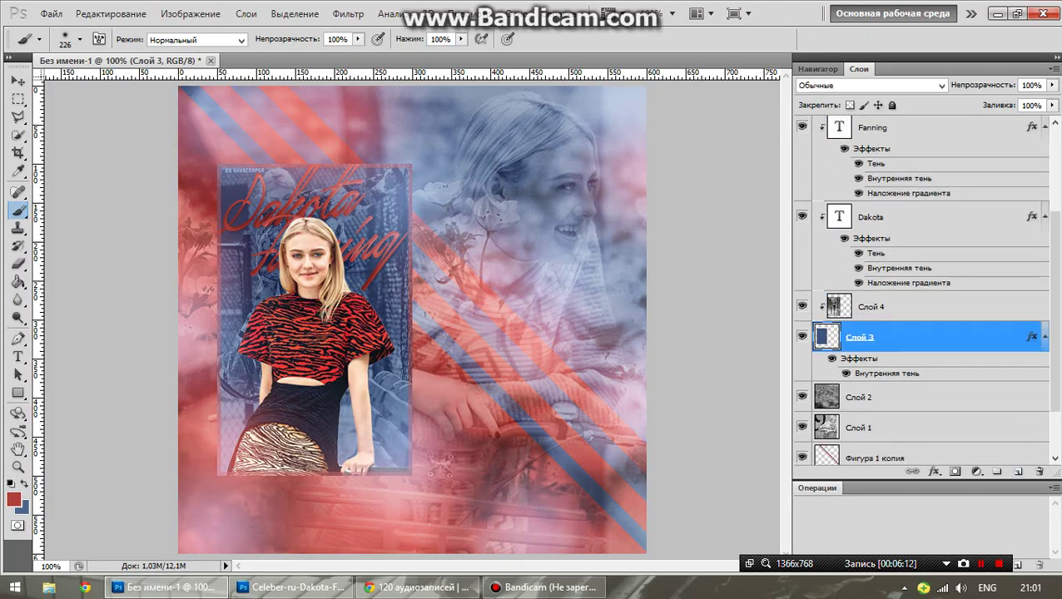
pyautogui.hotkey('ctrl', 'alt', 'g')
pyautogui.moveTo(866, 337); pyautogui.dragTo(866, 132)
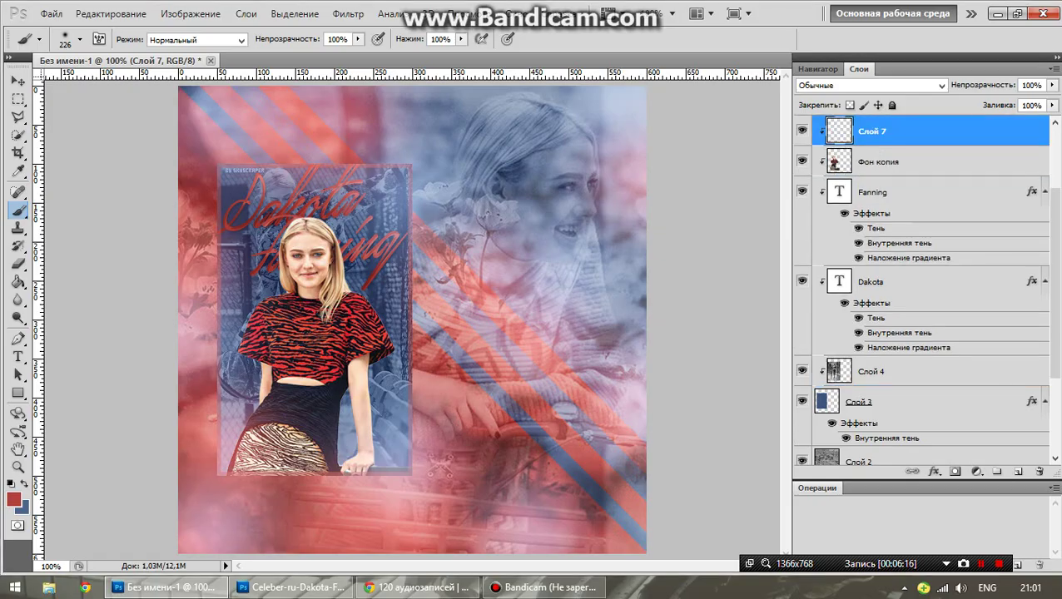
pyautogui.moveTo(237, 171)
pyautogui.mouseDown()
pyautogui.moveTo(246, 358)
pyautogui.moveTo(275, 450)
pyautogui.moveTo(391, 441)
pyautogui.moveTo(392, 175)
pyautogui.moveTo(317, 200)
pyautogui.moveTo(267, 175)
pyautogui.mouseUp()
pyautogui.click(870, 85)
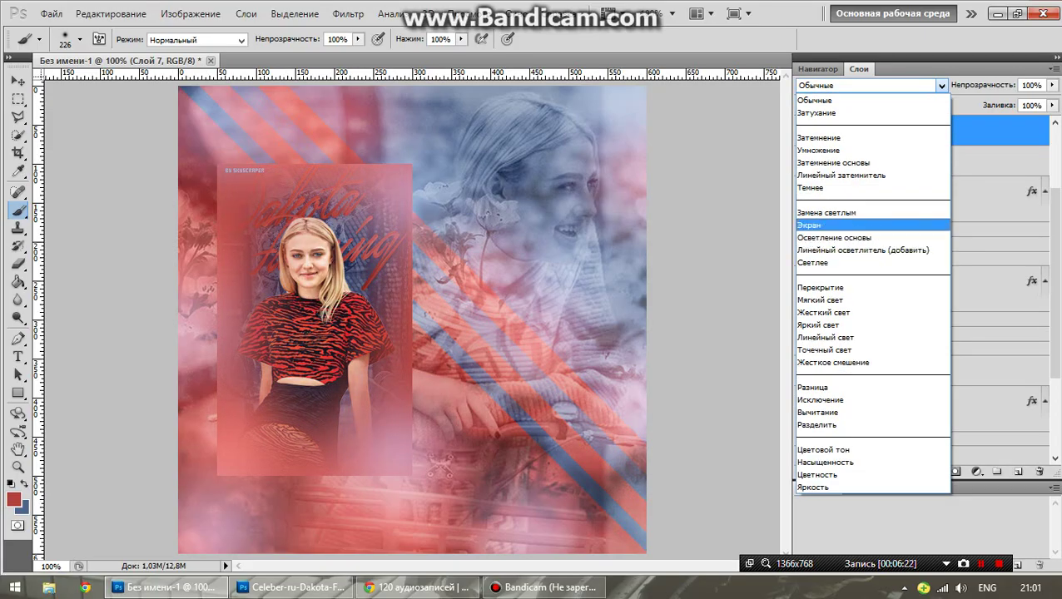
pyautogui.click(833, 225)
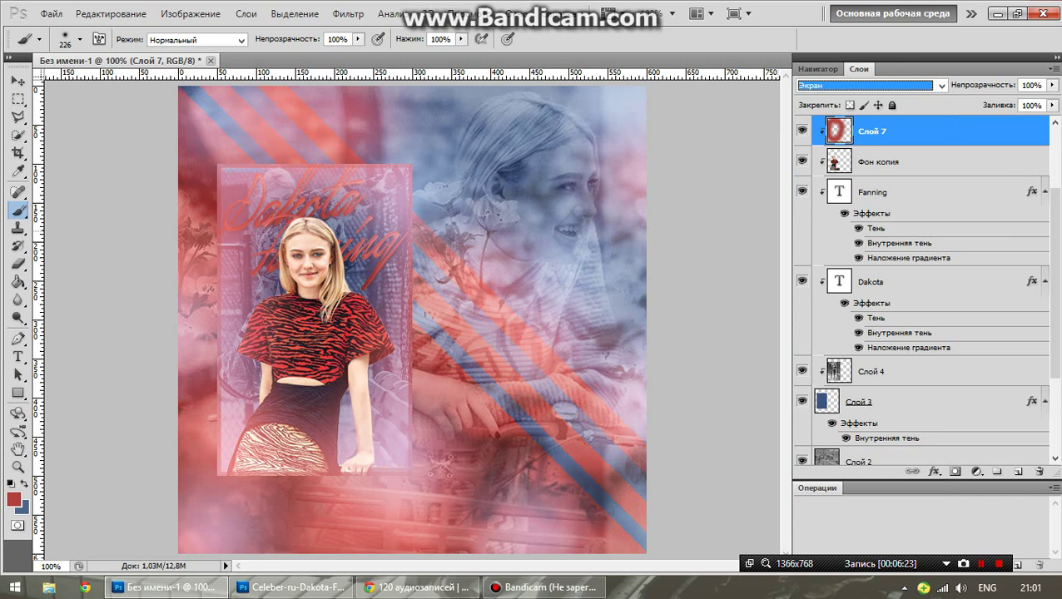
# Make the photoshop.tumbleh.com group visible and select it
pyautogui.scroll(3, 915, 250)
pyautogui.click(874, 172)
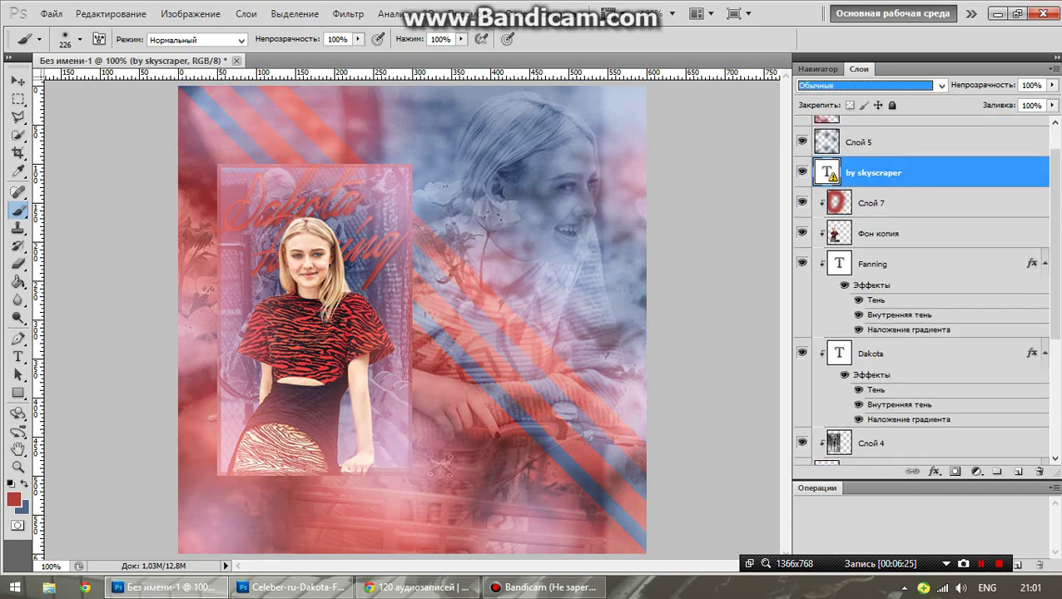
pyautogui.scroll(2, 924, 292)
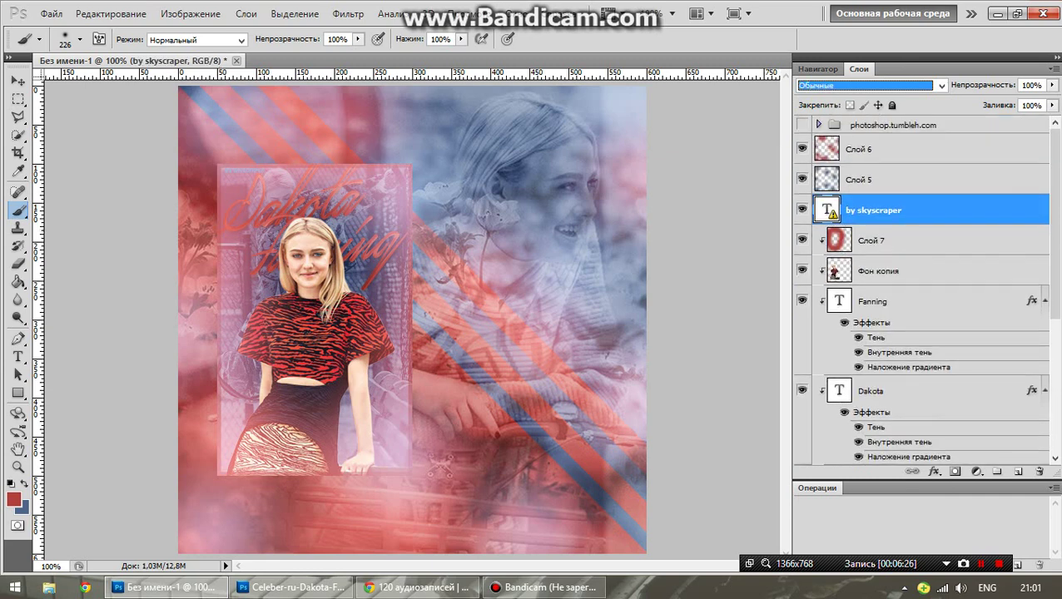
pyautogui.click(802, 124)
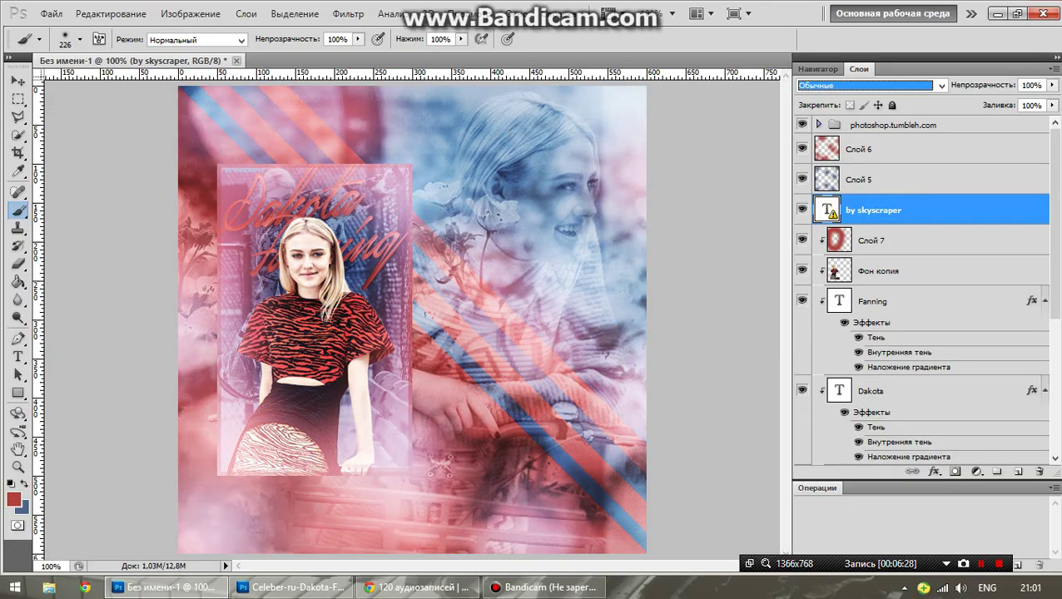
pyautogui.click(895, 125)
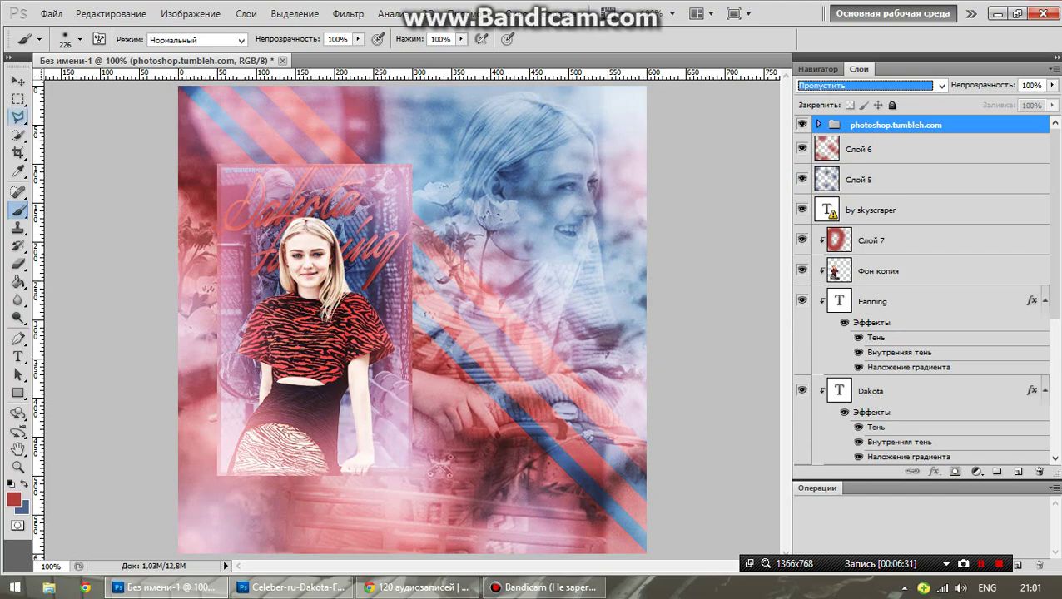
pyautogui.click(17, 81)
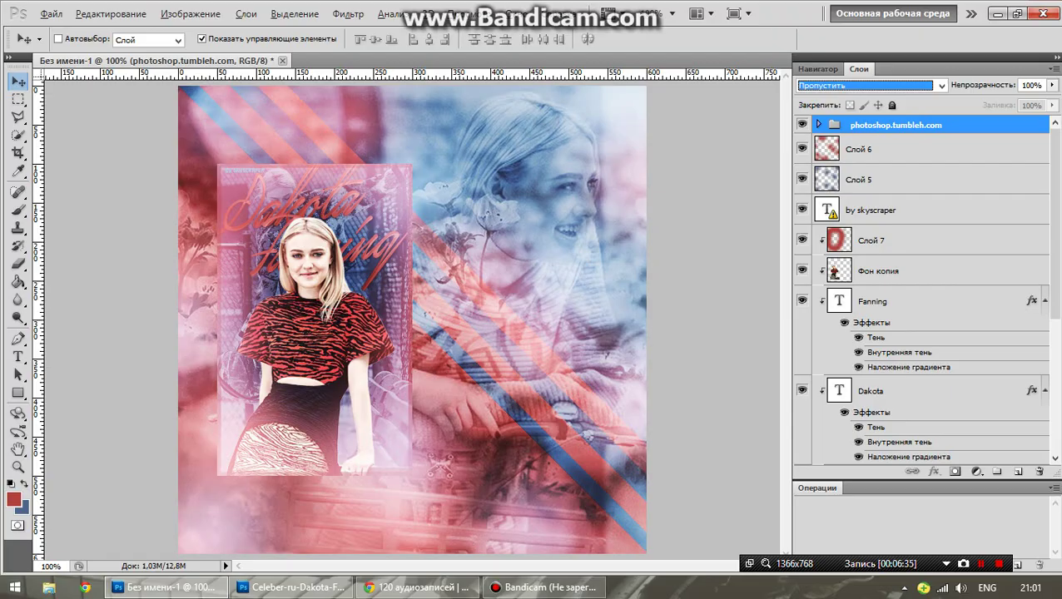
# Stamp all visible layers into a merged layer and load ACTION_4.atn from the Экшены folder
pyautogui.hotkey('ctrl', 'shift', 'alt', 'e')
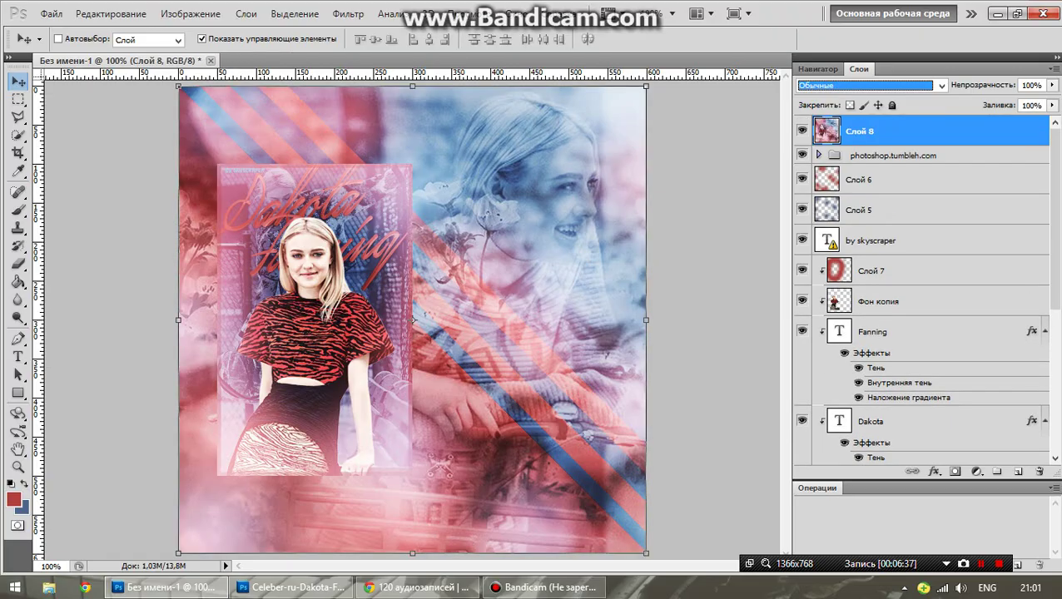
pyautogui.click(1053, 488)
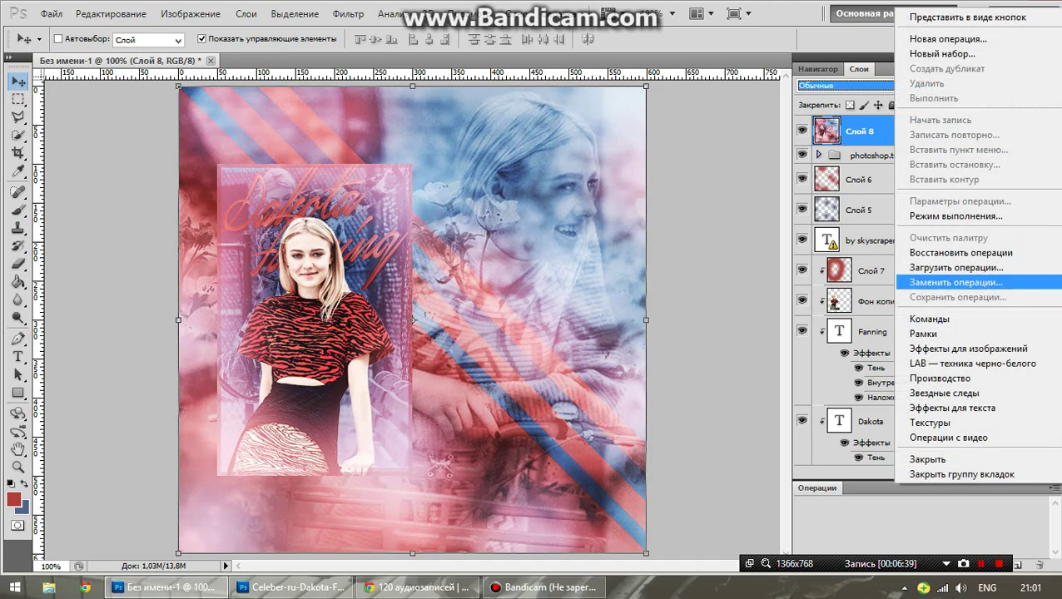
pyautogui.click(932, 277)
pyautogui.click(635, 56)
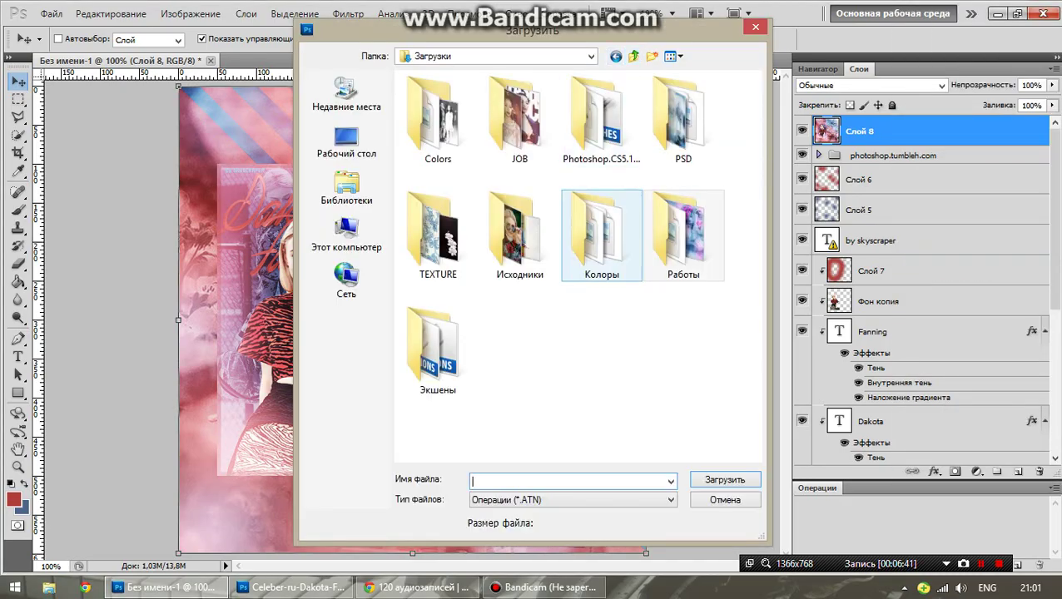
pyautogui.doubleClick(437, 350)
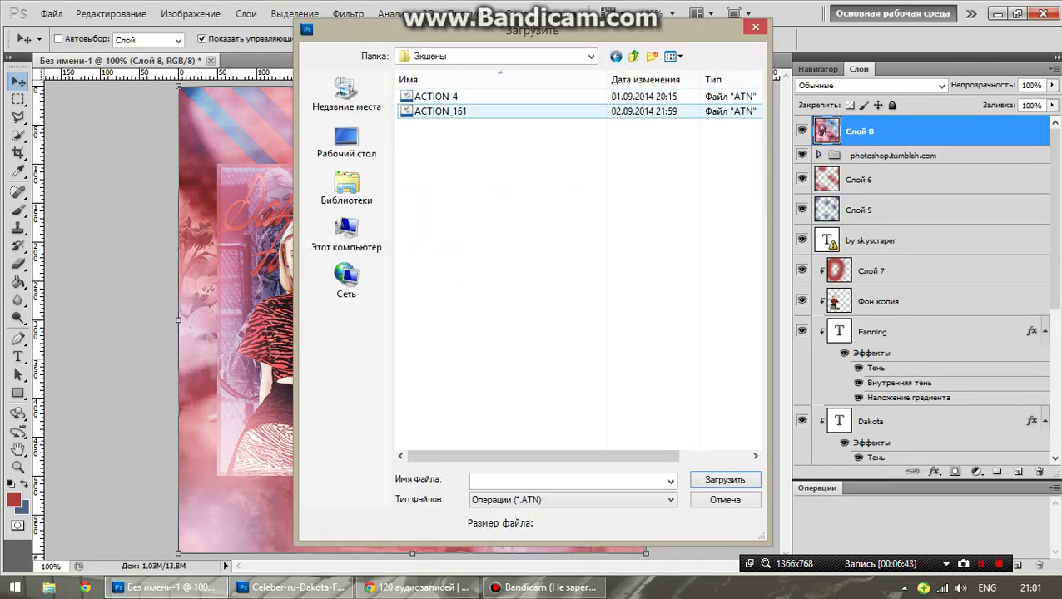
pyautogui.doubleClick(436, 96)
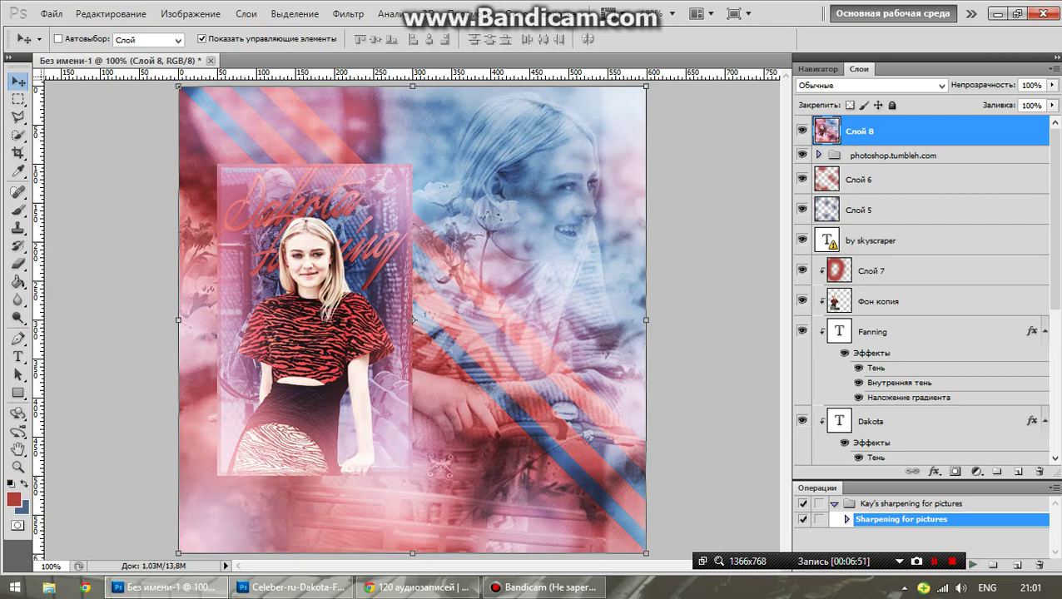
# Run the 'Sharpening for pictures' action, continuing past both warnings
pyautogui.click(973, 564)
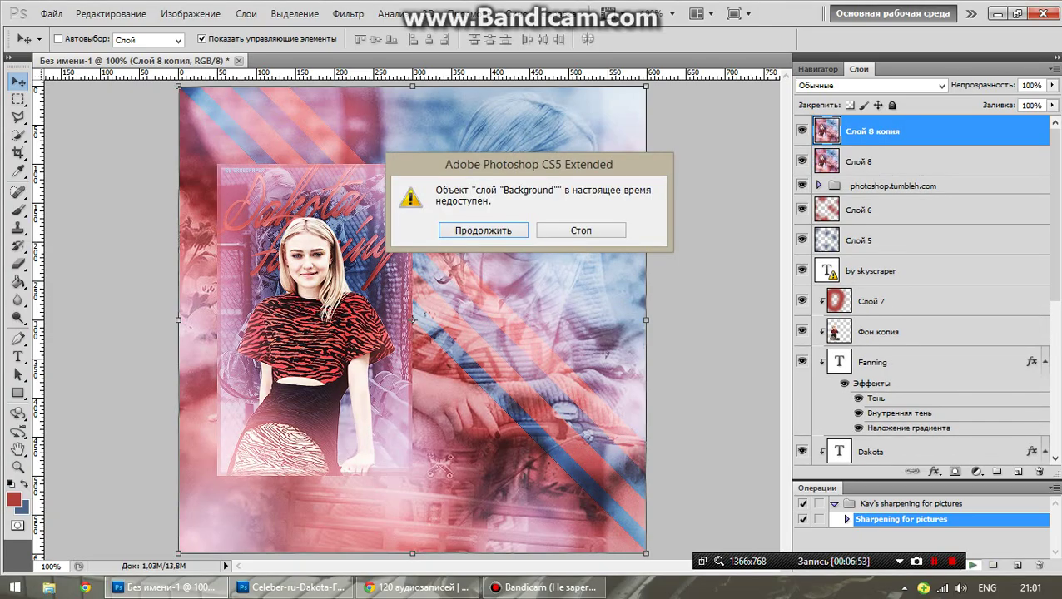
pyautogui.press('Return')
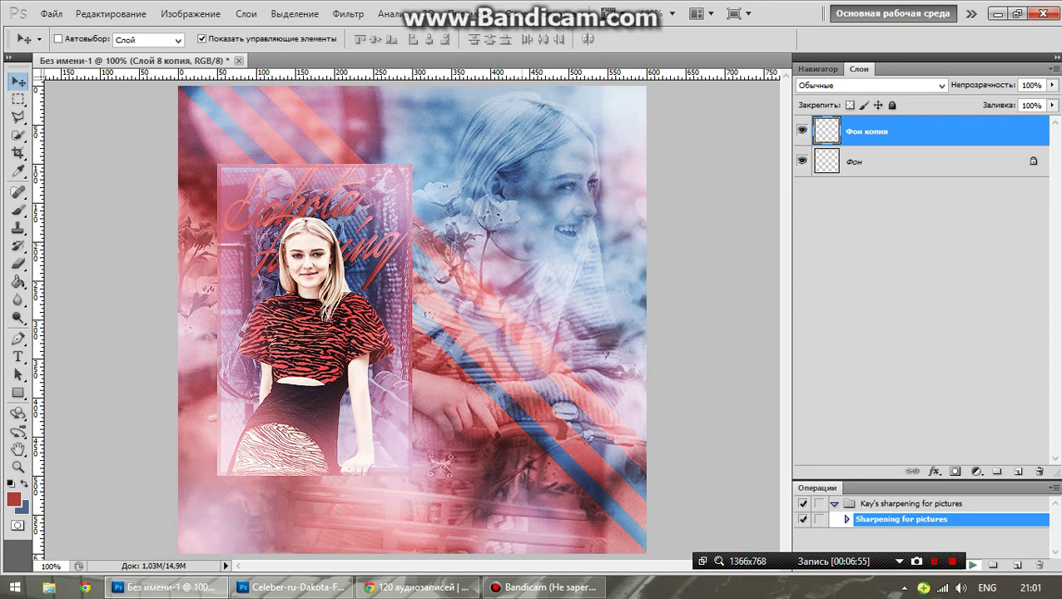
pyautogui.press('Return')
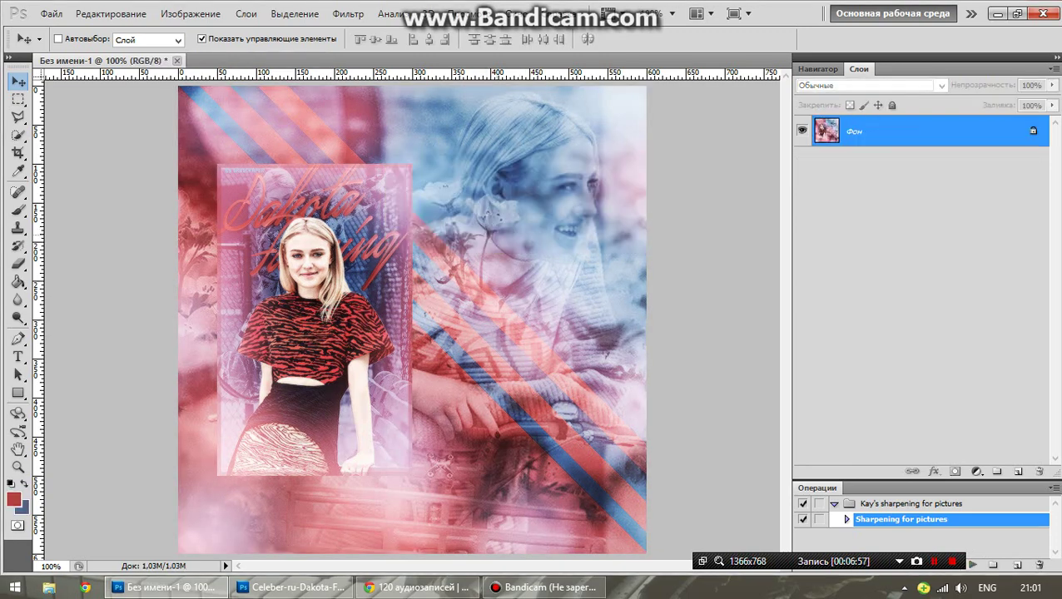
# Save the flattened collage in PNG format as FANNING in the Загрузки folder
pyautogui.click(51, 13)
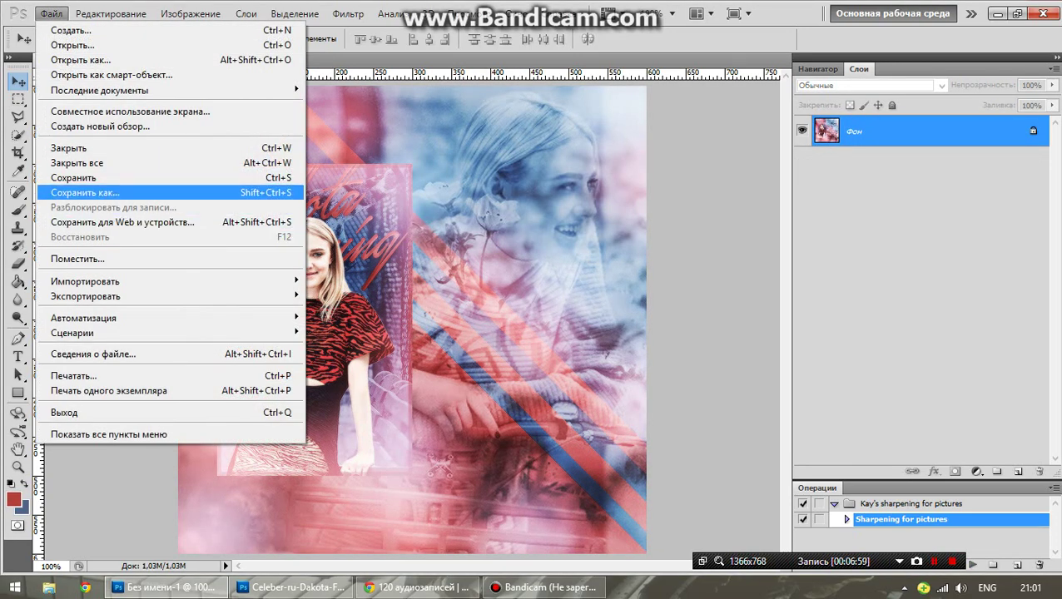
pyautogui.click(75, 192)
pyautogui.press('Tab')
pyautogui.hotkey('alt', 'Down')
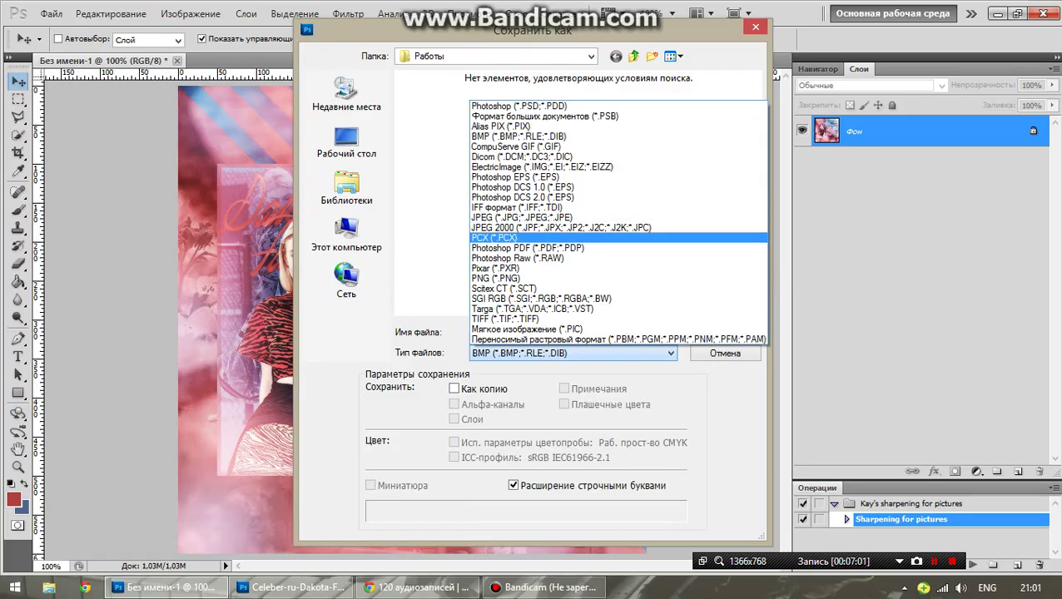
pyautogui.press('Return')
pyautogui.click(633, 56)
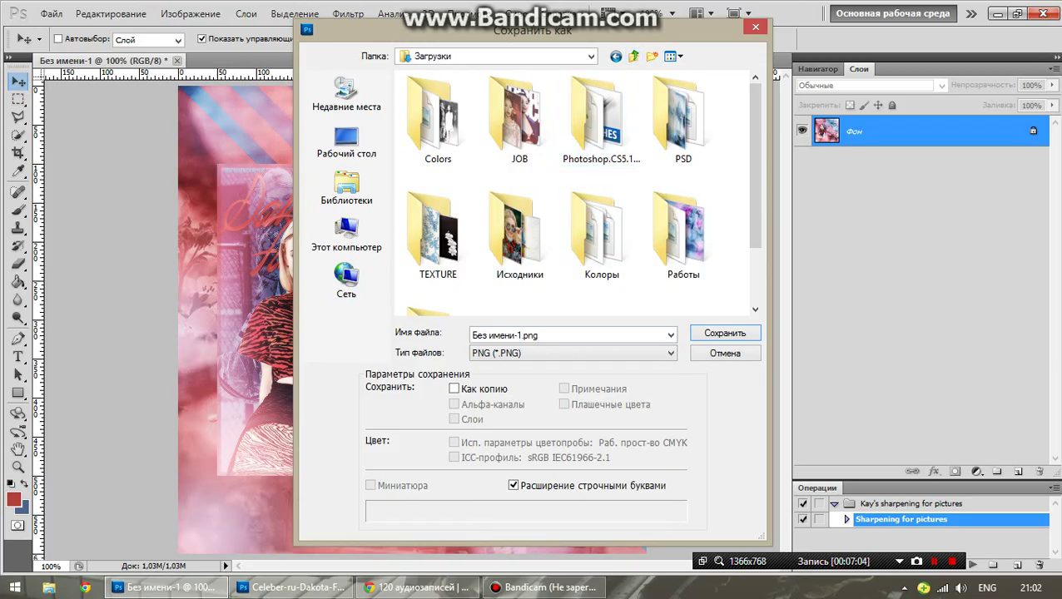
pyautogui.write('F')
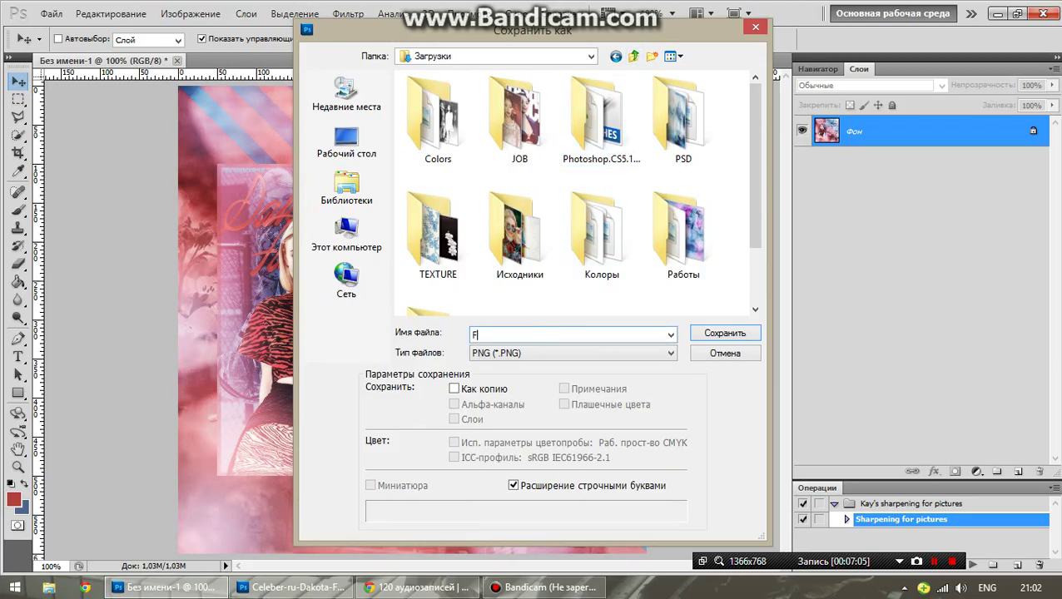
pyautogui.write('ANNING')
pyautogui.press('Return')
pyautogui.press('Return')
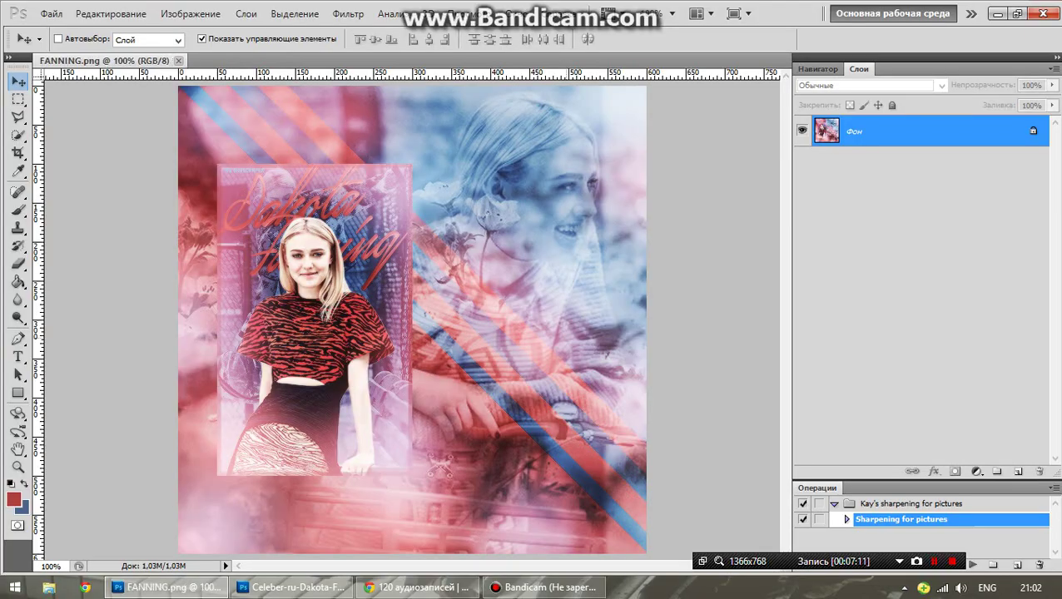